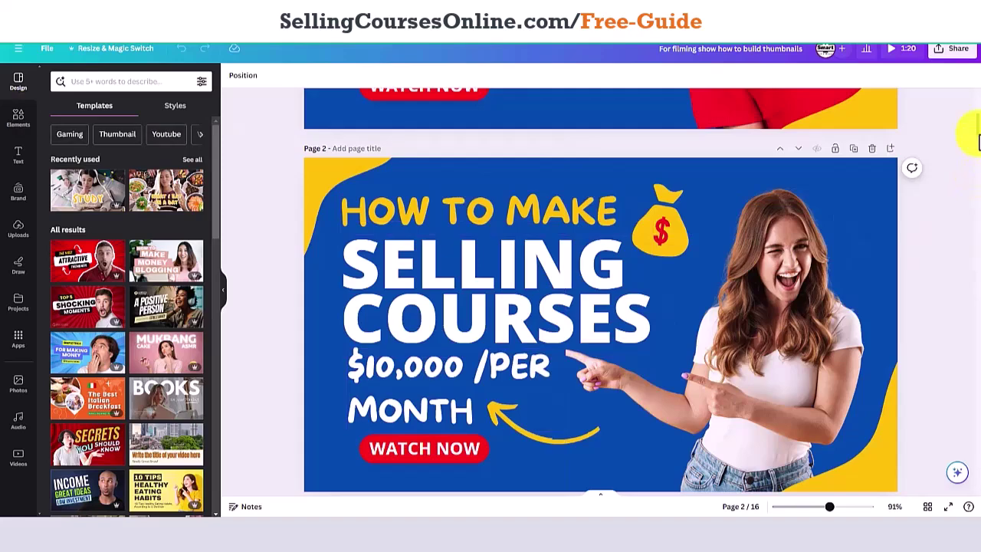
Delete page 3, the duplicate of the thumbnail with the woman in the white T-shirt
{"action": "left_click_drag", "start_coordinate": [978, 142], "coordinate": [978, 161]}
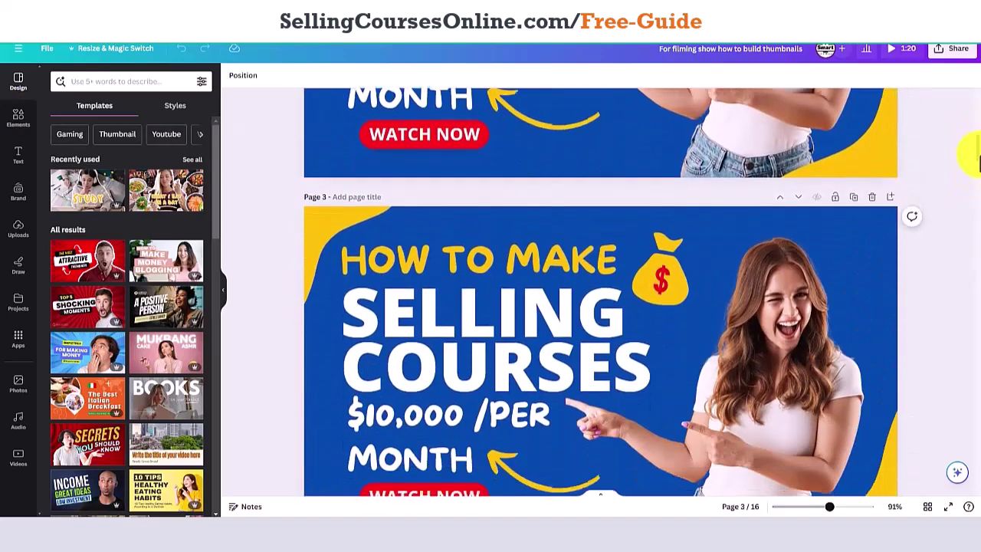
{"action": "left_click", "coordinate": [874, 198]}
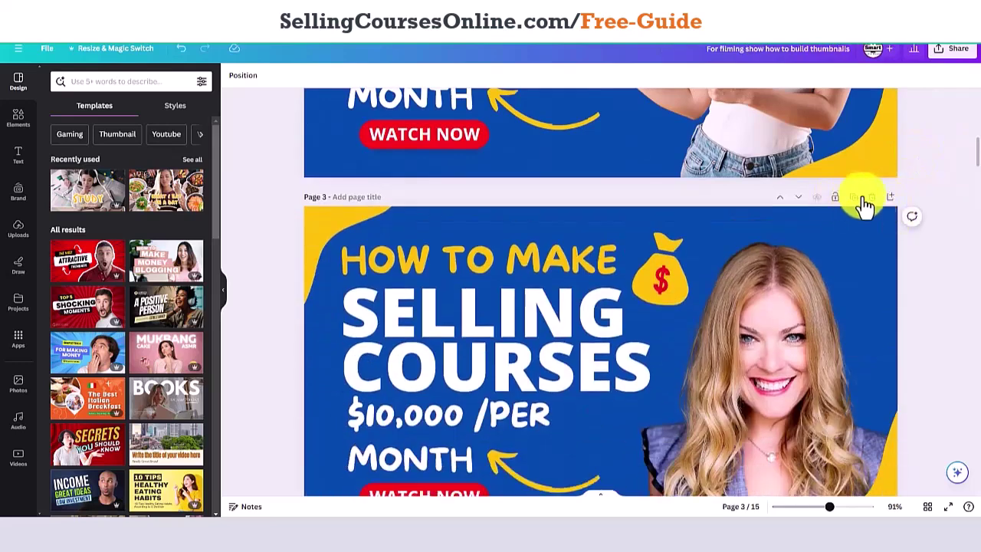
Add a blank page after page 1 and fill it with the Purple Creative Livestream YouTube Thumbnail template
{"action": "left_click_drag", "start_coordinate": [978, 161], "coordinate": [977, 86]}
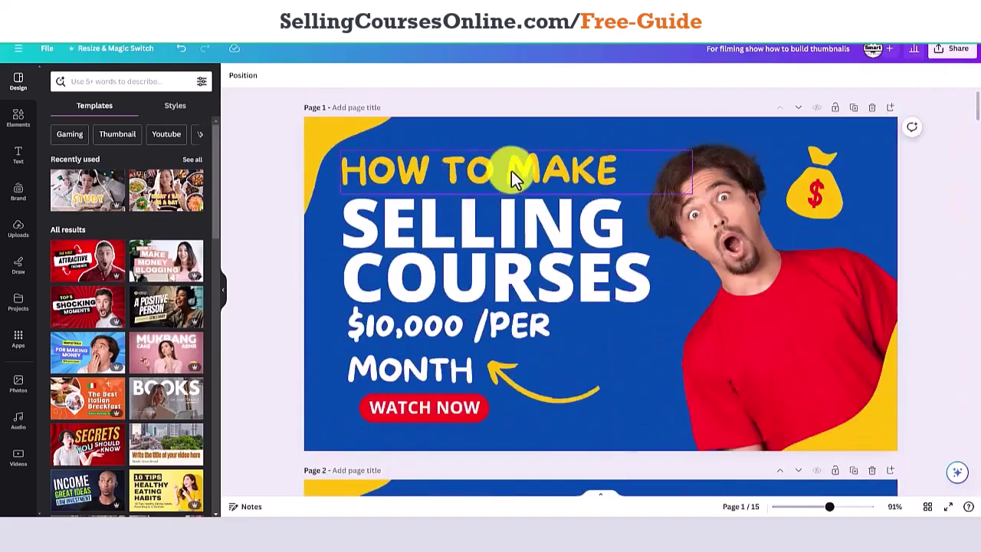
{"action": "left_click", "coordinate": [890, 108]}
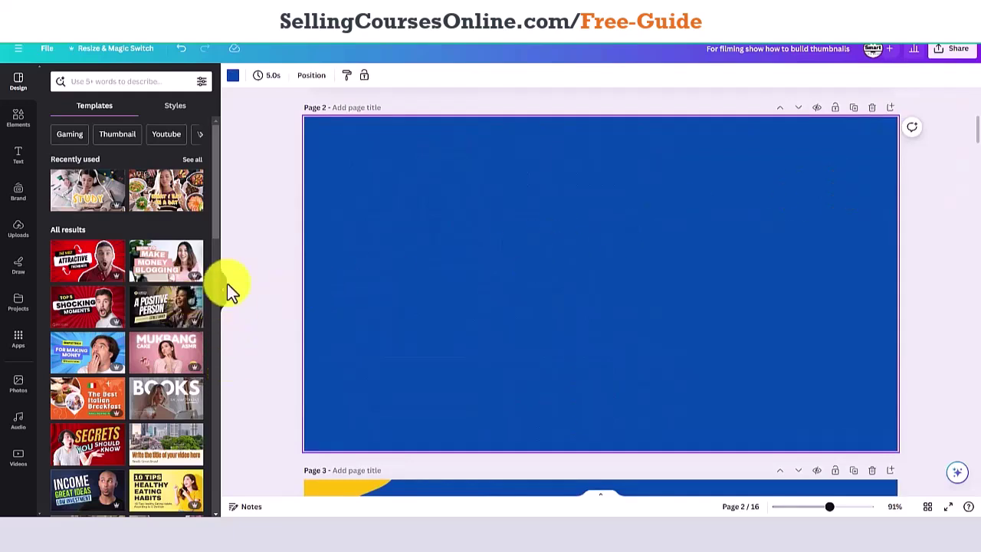
{"action": "scroll", "coordinate": [217, 218], "scroll_direction": "down", "scroll_amount": 5}
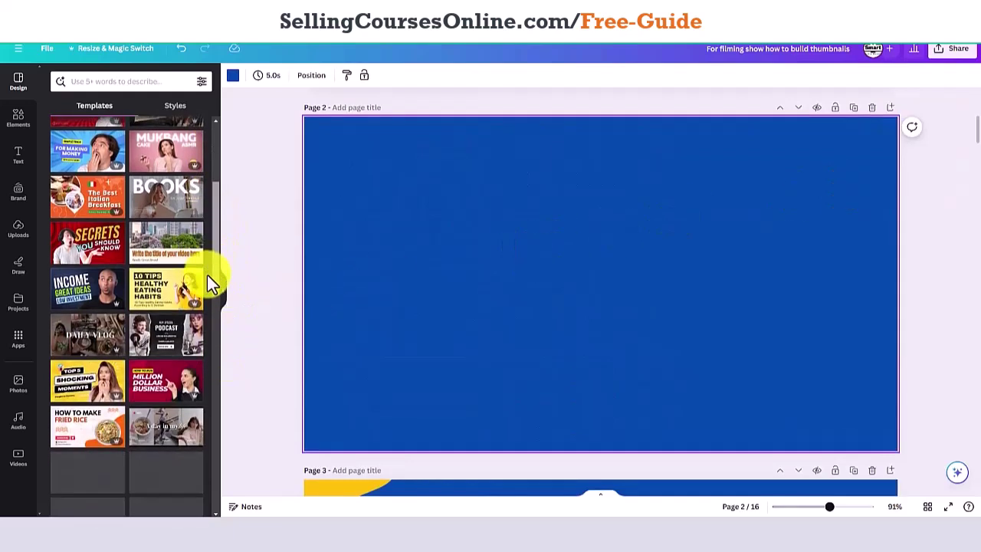
{"action": "scroll", "coordinate": [207, 280], "scroll_direction": "up", "scroll_amount": 1}
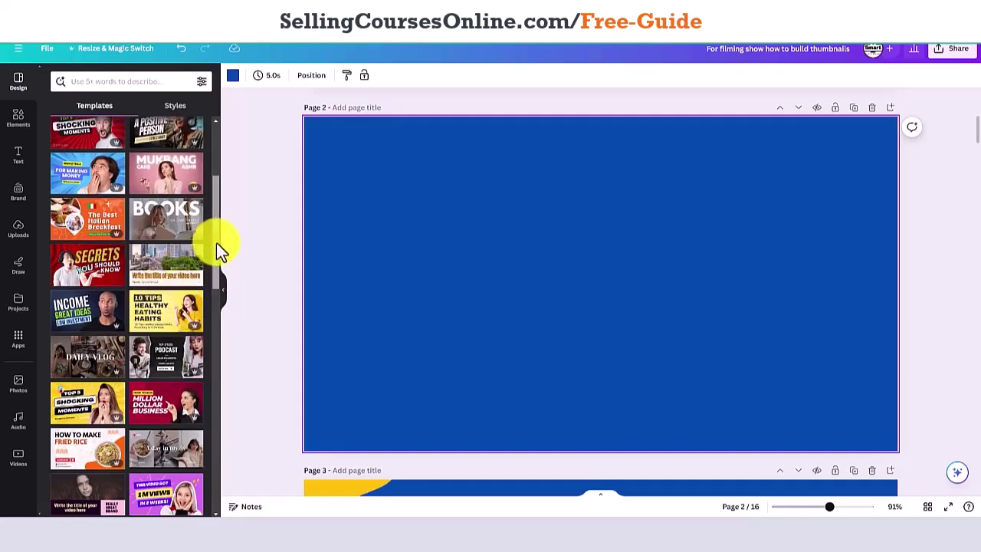
{"action": "scroll", "coordinate": [219, 268], "scroll_direction": "down", "scroll_amount": 2}
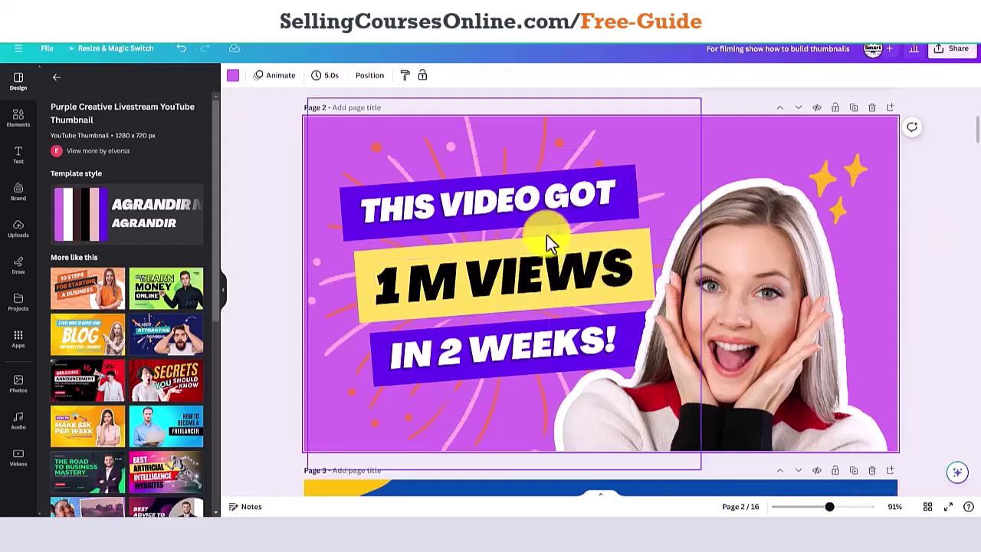
Replace the text "THIS VIDEO GOT" in the upper banner on page 2 with "THJGFFJKHJ"
{"action": "left_click", "coordinate": [492, 216]}
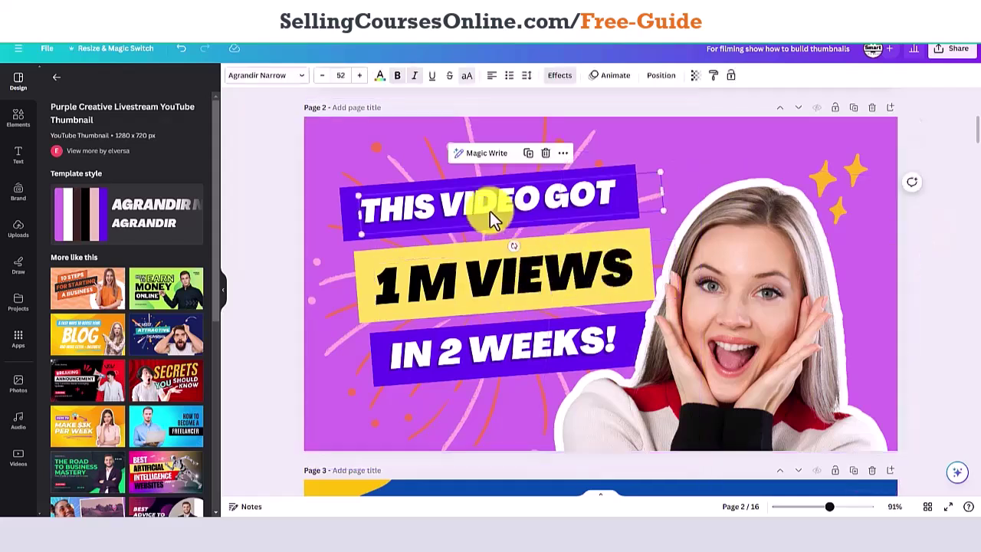
{"action": "left_click", "coordinate": [449, 201]}
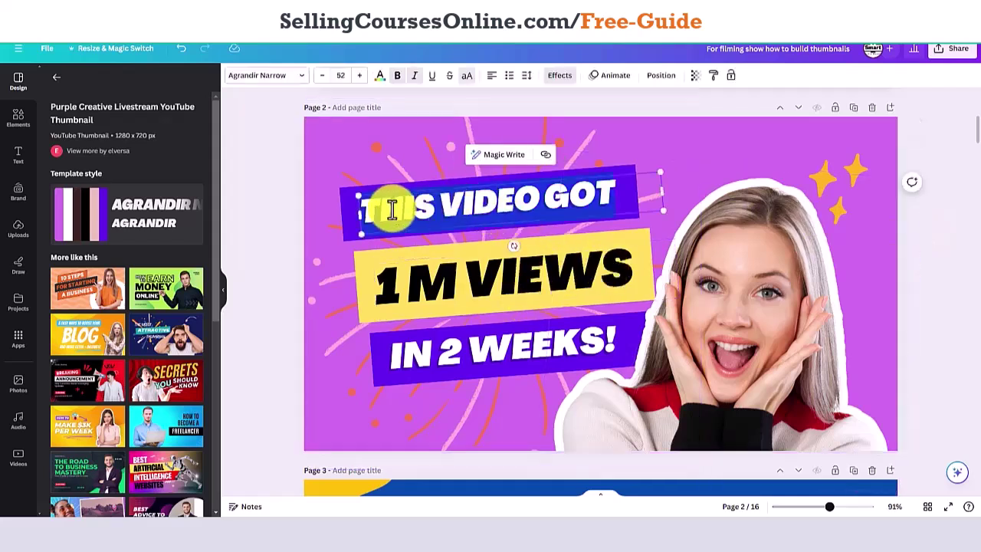
{"action": "left_click_drag", "start_coordinate": [367, 208], "coordinate": [641, 190]}
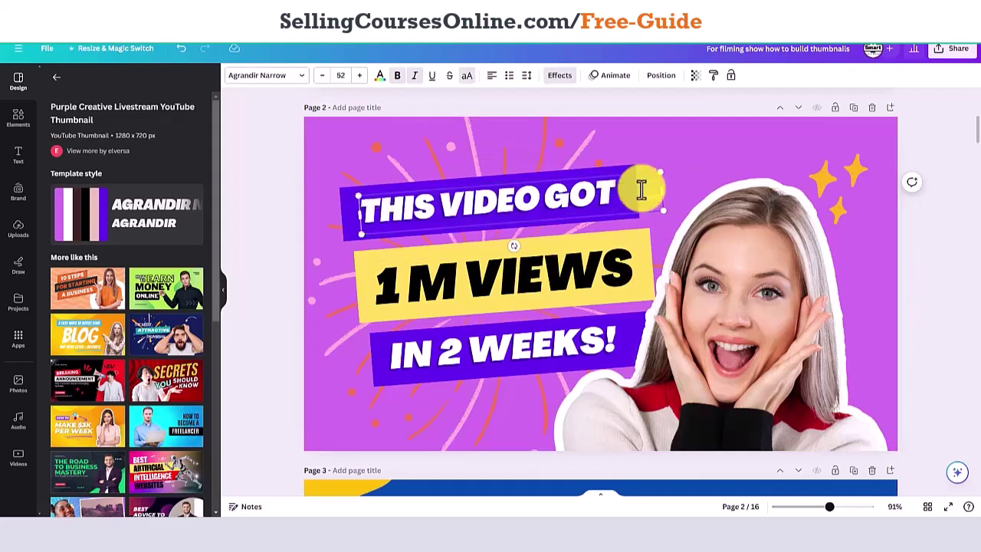
{"action": "key", "text": "Delete"}
{"action": "key", "text": "Delete"}
{"action": "key", "text": "Delete"}
{"action": "key", "text": "Delete"}
{"action": "key", "text": "Delete"}
{"action": "key", "text": "Delete"}
{"action": "key", "text": "Delete"}
{"action": "key", "text": "Delete"}
{"action": "key", "text": "Delete"}
{"action": "key", "text": "Delete"}
{"action": "key", "text": "Delete"}
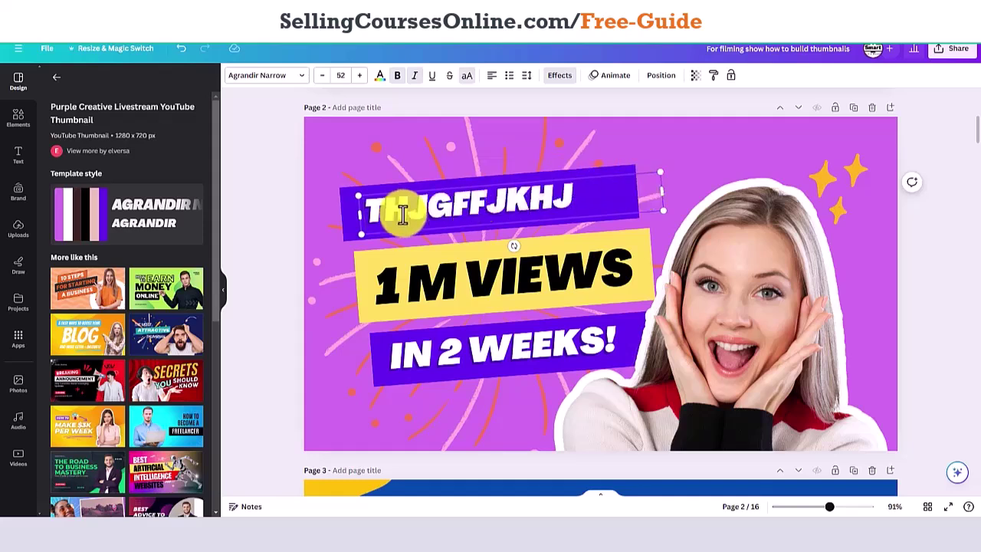
{"action": "left_click", "coordinate": [562, 165]}
Review the Magic Write options for the upper banner text
{"action": "left_click", "coordinate": [540, 201]}
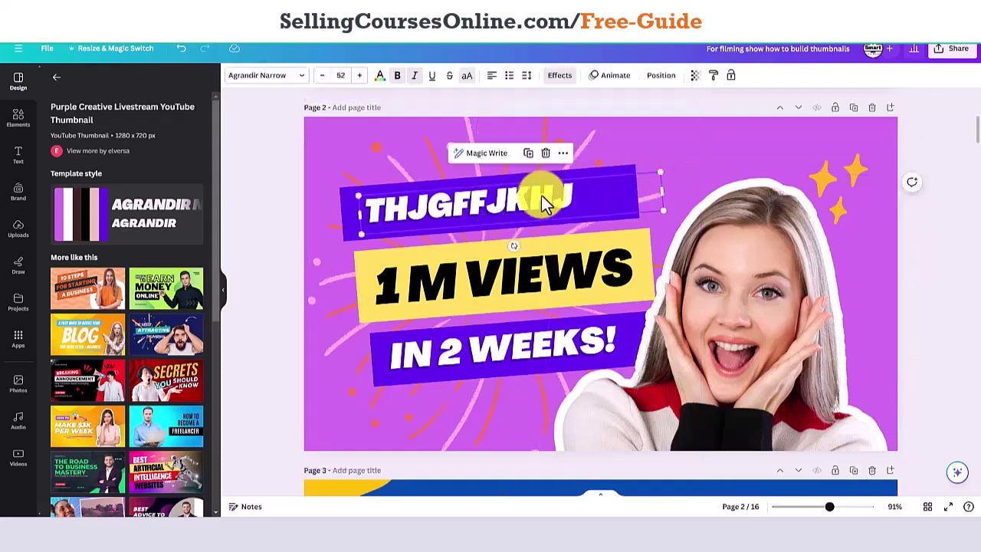
{"action": "left_click", "coordinate": [486, 153]}
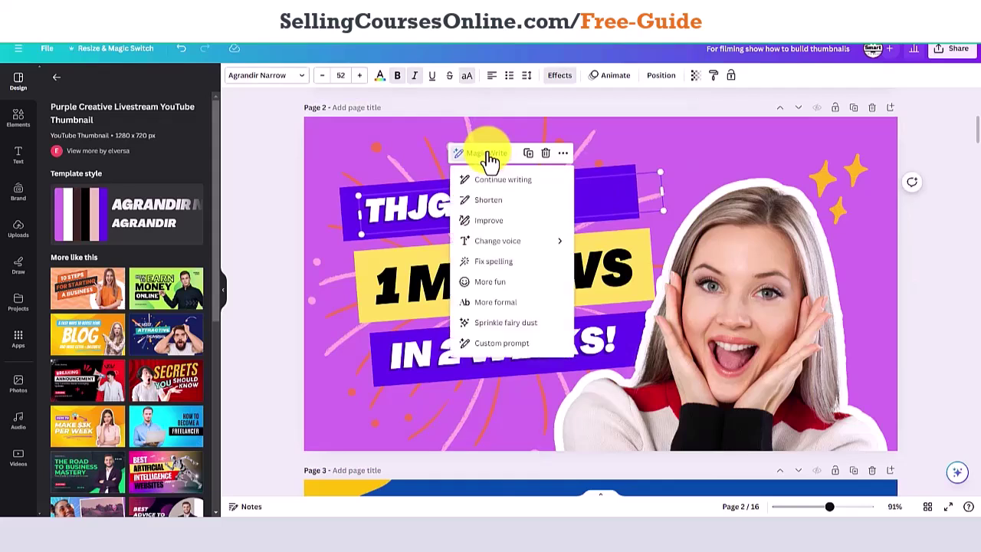
{"action": "left_click", "coordinate": [431, 223]}
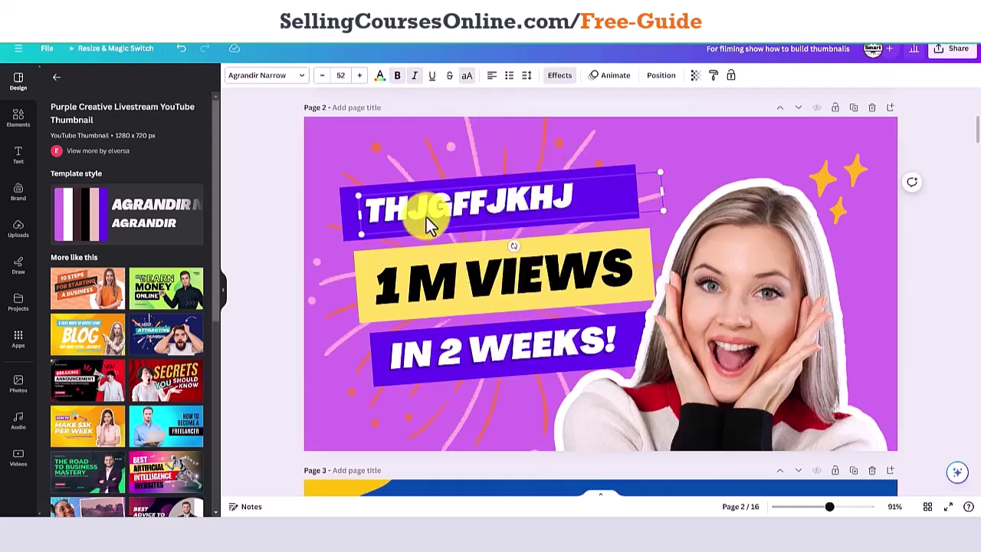
Try the Shadow, Lift, Neon and Splice effects on the upper banner text and apply the Outline effect
{"action": "left_click", "coordinate": [624, 160]}
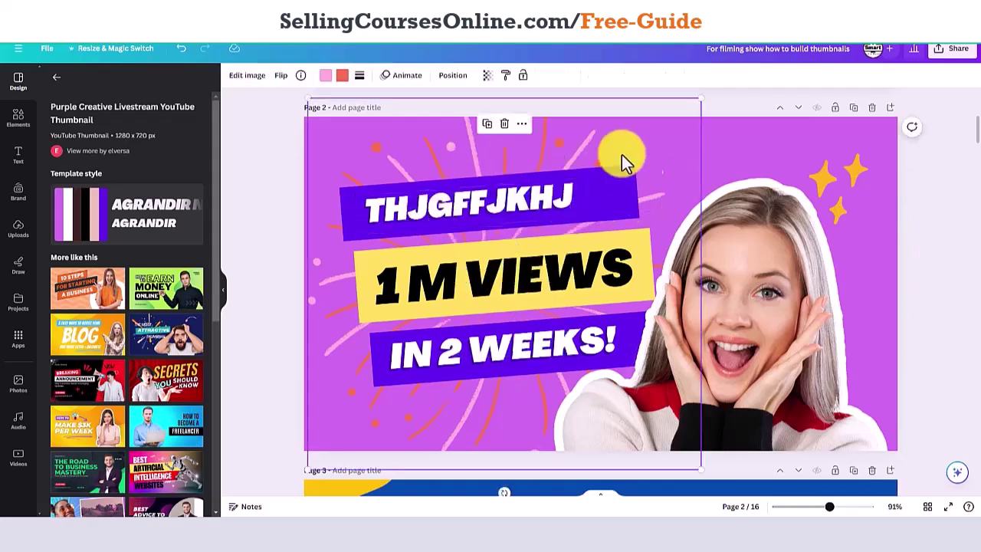
{"action": "left_click", "coordinate": [517, 198]}
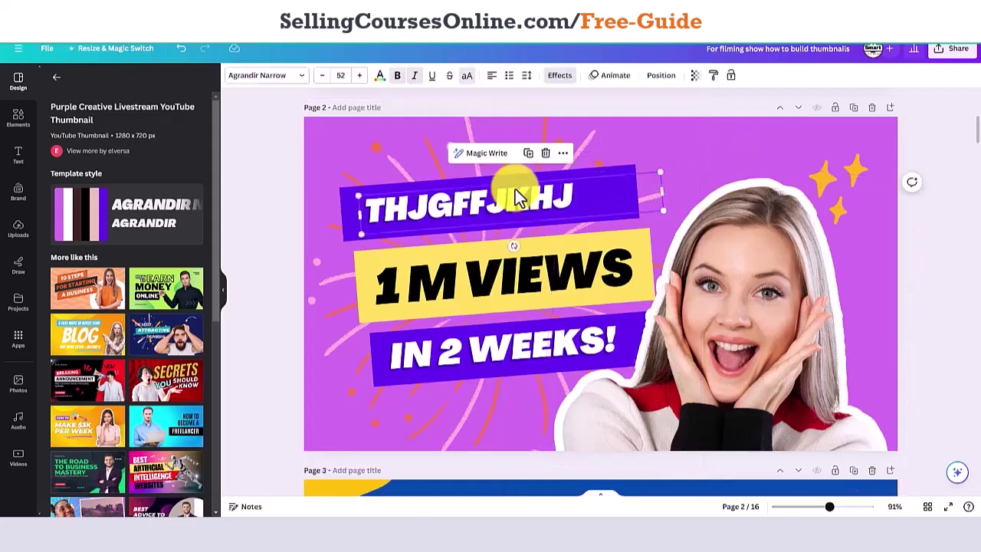
{"action": "left_click", "coordinate": [560, 75]}
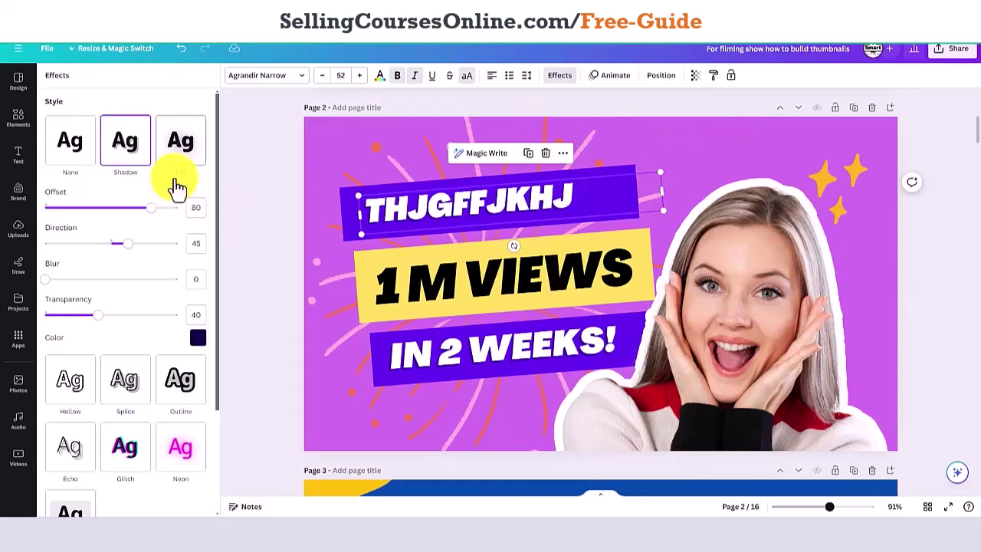
{"action": "left_click", "coordinate": [131, 149]}
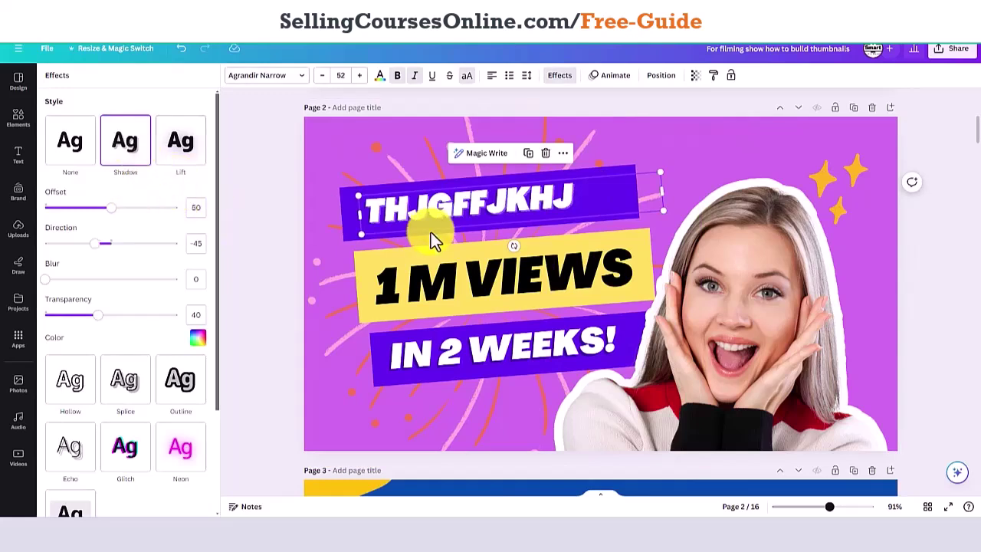
{"action": "left_click", "coordinate": [192, 156]}
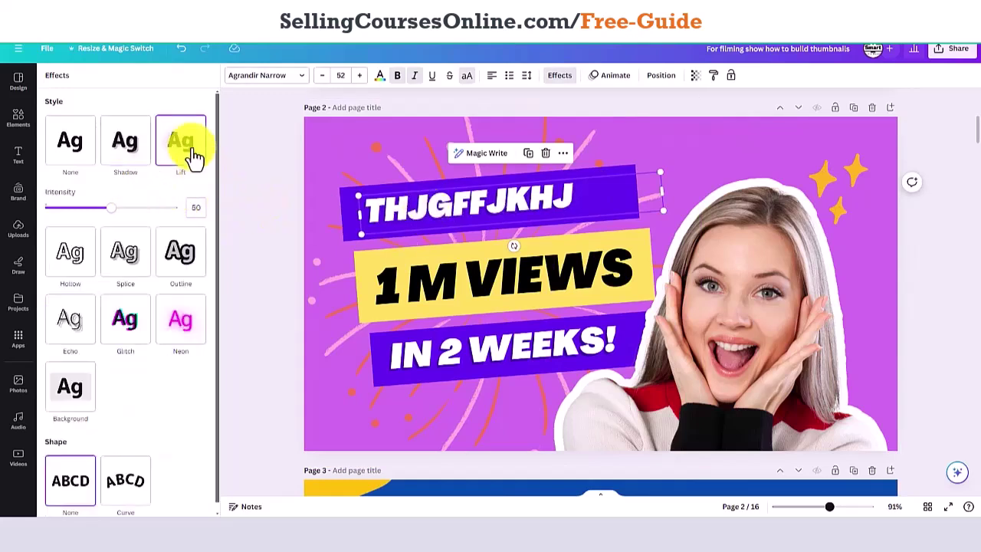
{"action": "left_click", "coordinate": [73, 149]}
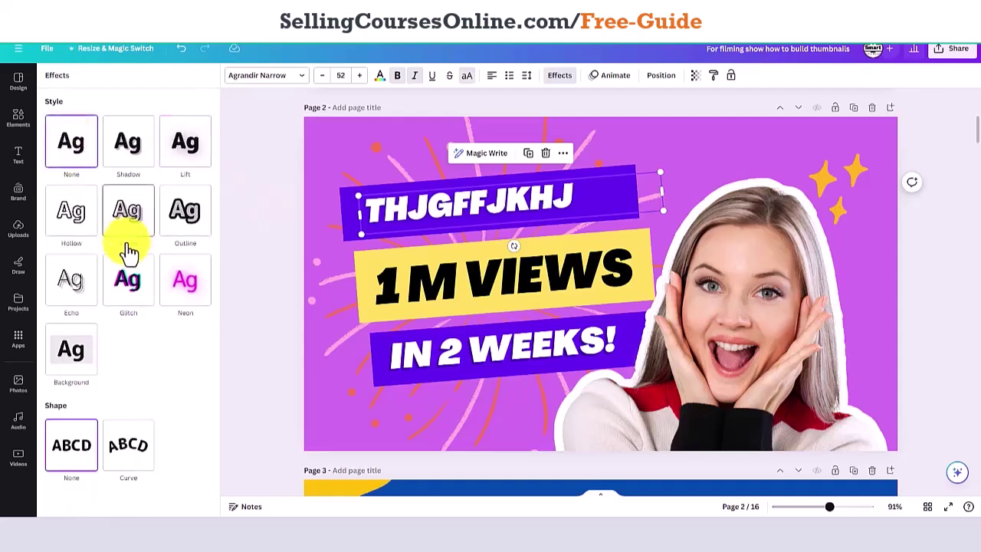
{"action": "left_click", "coordinate": [180, 280]}
{"action": "left_click", "coordinate": [127, 279]}
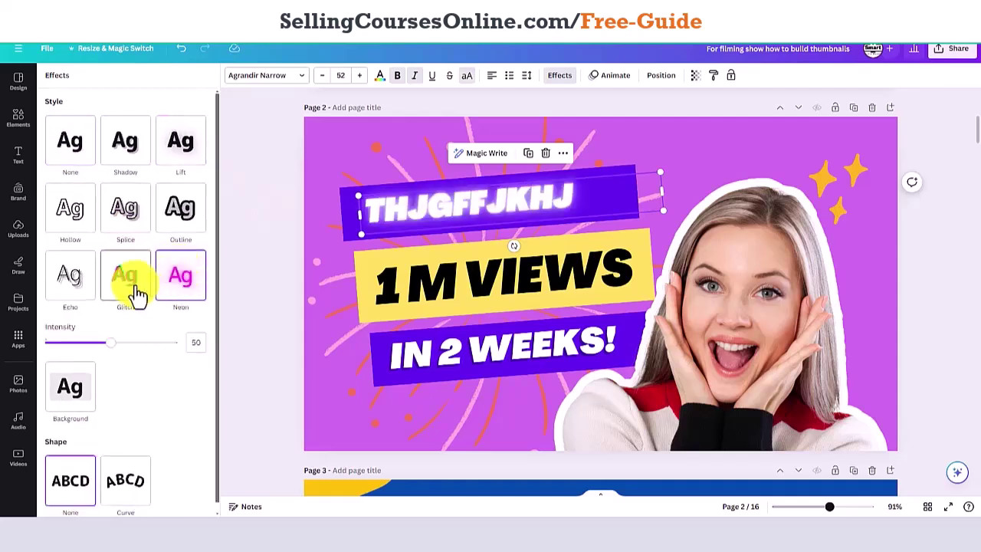
{"action": "left_click", "coordinate": [125, 211]}
{"action": "left_click", "coordinate": [182, 215]}
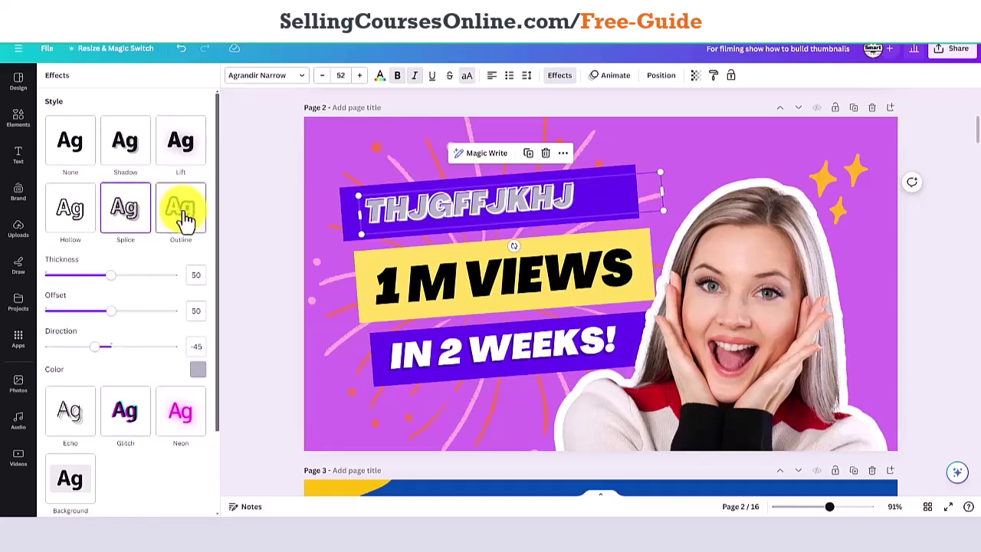
{"action": "left_click", "coordinate": [184, 351]}
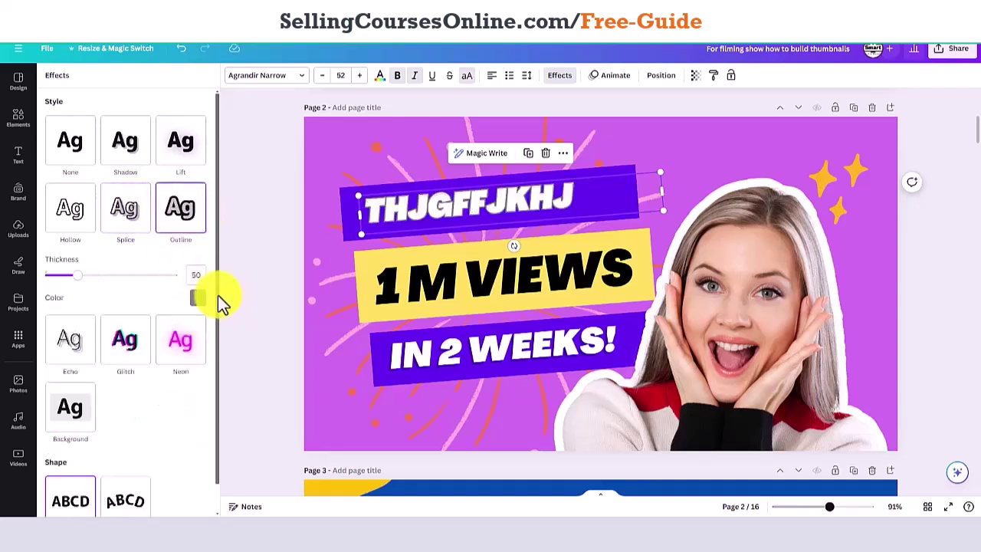
{"action": "left_click_drag", "start_coordinate": [219, 302], "coordinate": [220, 333]}
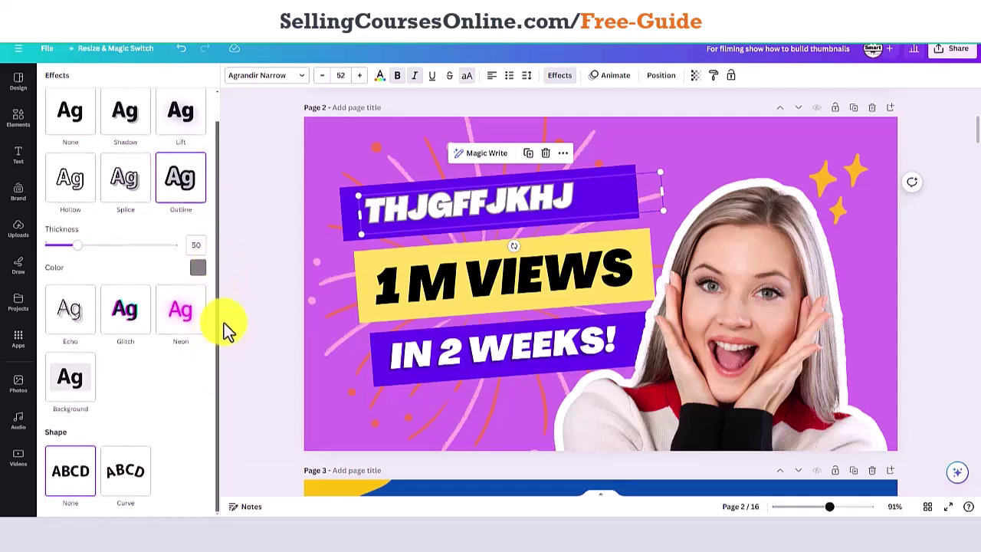
Try the Rise and Pan animations on the upper banner text, apply Typewriter and add the Pulse motion effect
{"action": "left_click", "coordinate": [608, 77]}
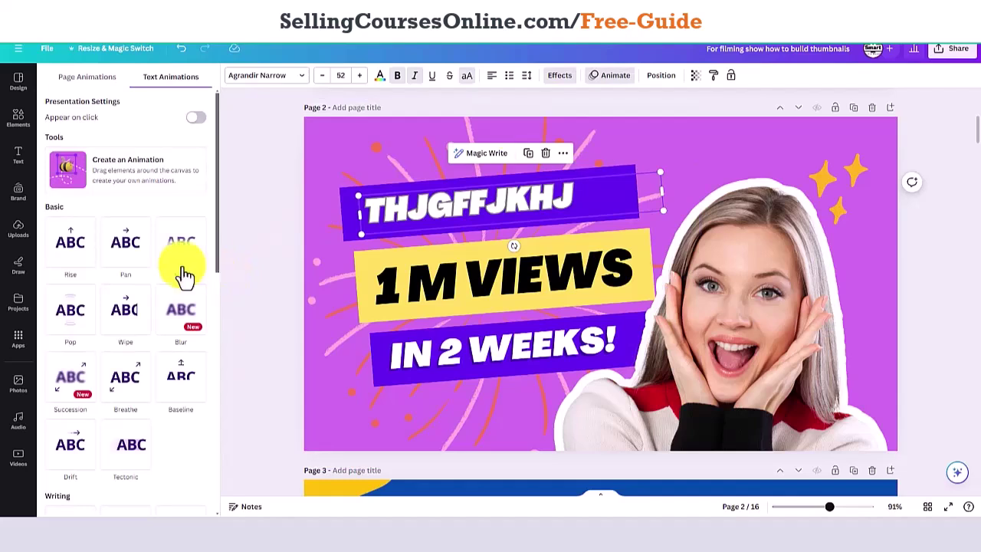
{"action": "left_click", "coordinate": [76, 249]}
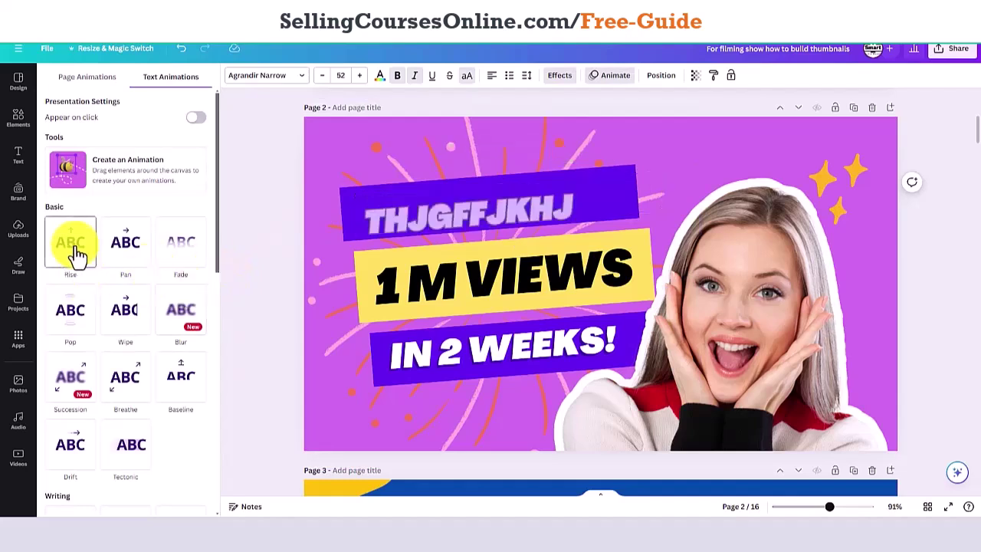
{"action": "left_click", "coordinate": [127, 249]}
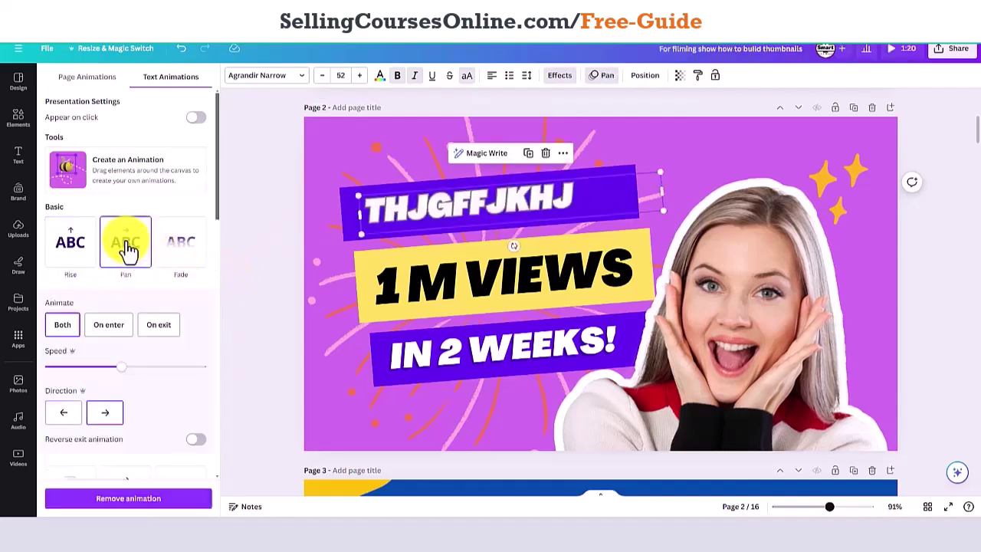
{"action": "left_click_drag", "start_coordinate": [219, 219], "coordinate": [212, 344]}
{"action": "left_click", "coordinate": [68, 325]}
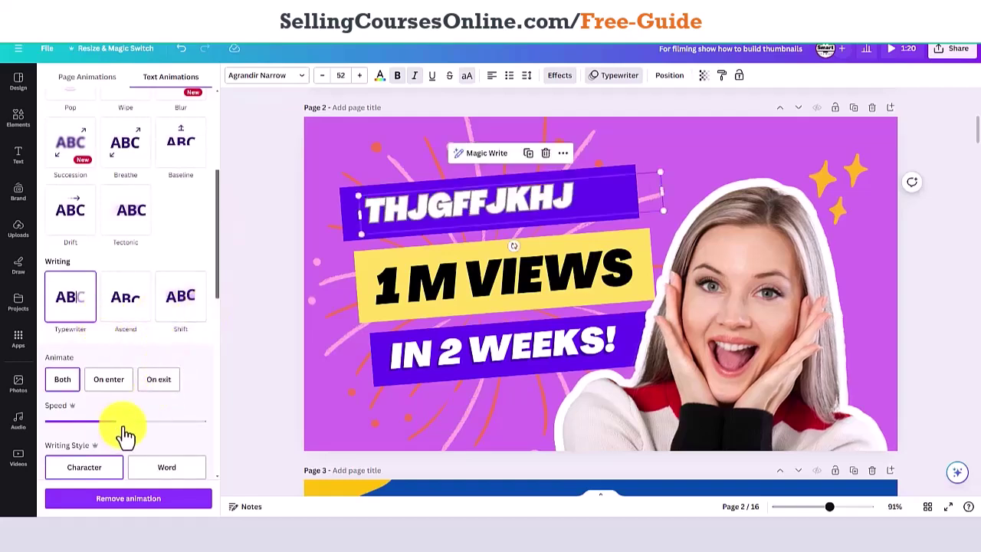
{"action": "left_click_drag", "start_coordinate": [219, 294], "coordinate": [215, 454]}
{"action": "left_click", "coordinate": [181, 424]}
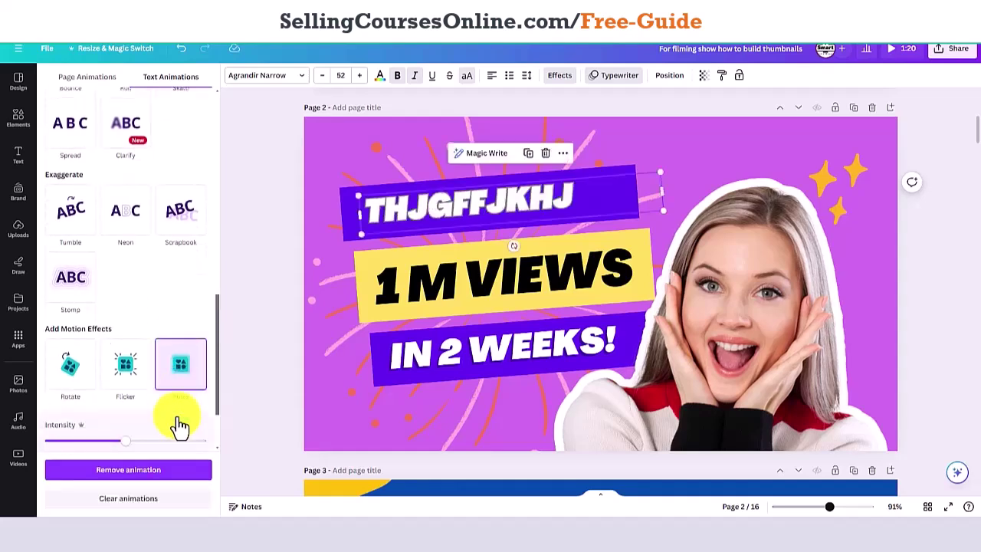
Add the Pulse motion effect to the "1 M VIEWS" text on page 2
{"action": "left_click", "coordinate": [496, 289]}
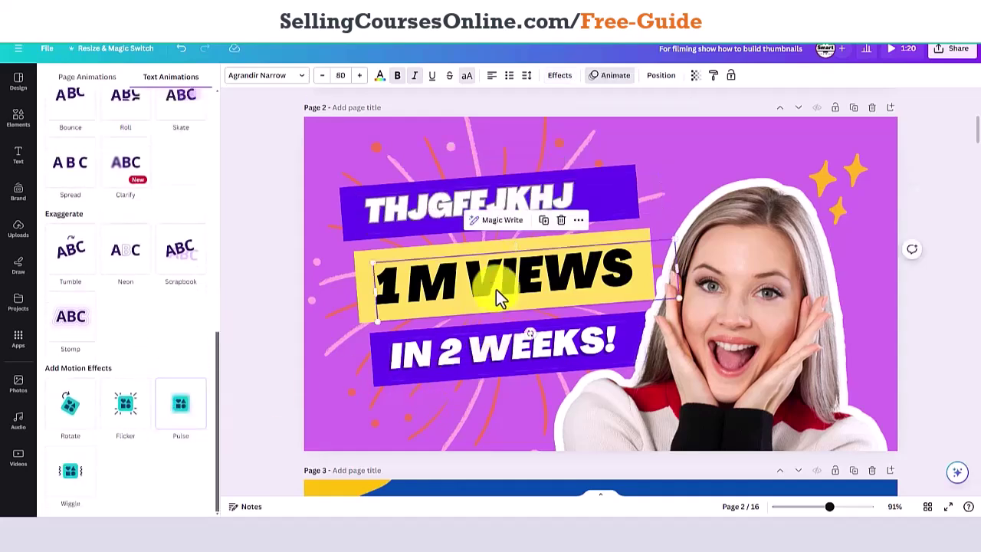
{"action": "left_click", "coordinate": [198, 410]}
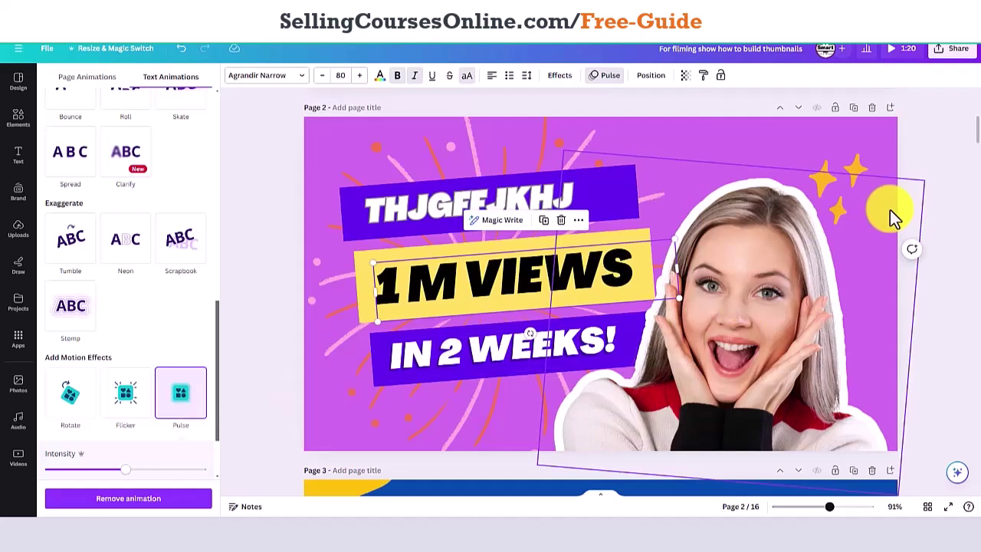
{"action": "left_click", "coordinate": [954, 178]}
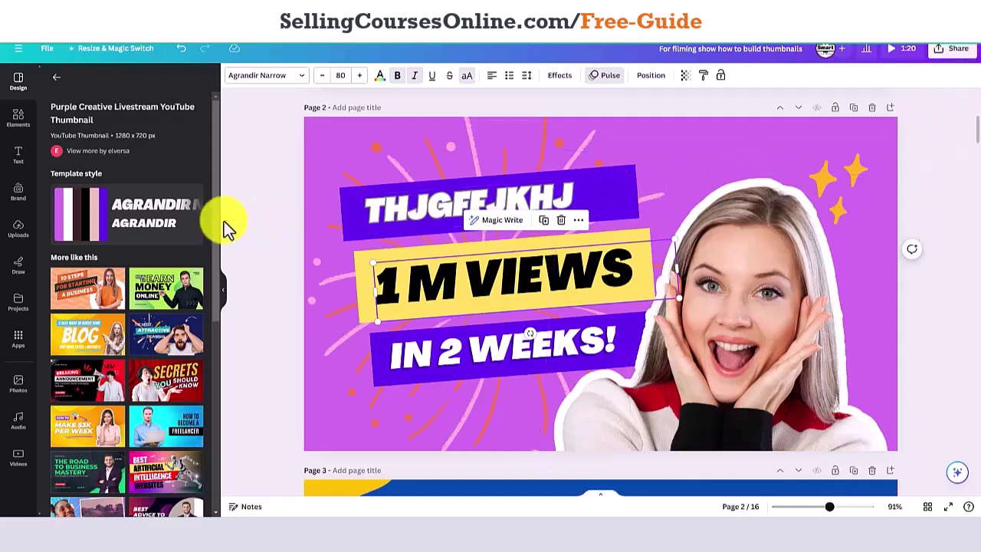
Add a blank page after page 2 and change its background colour to orange from the document colours
{"action": "left_click_drag", "start_coordinate": [217, 217], "coordinate": [226, 262]}
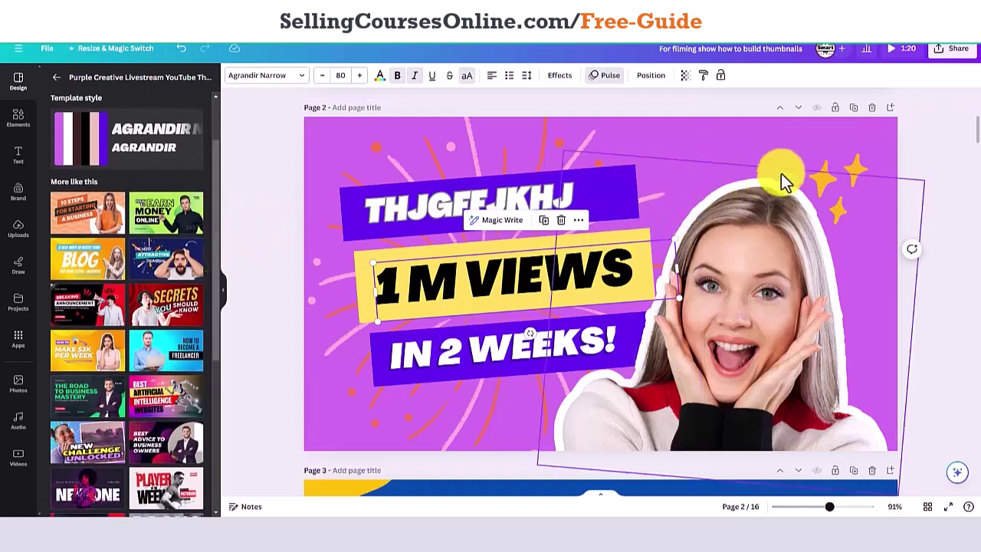
{"action": "left_click", "coordinate": [891, 110]}
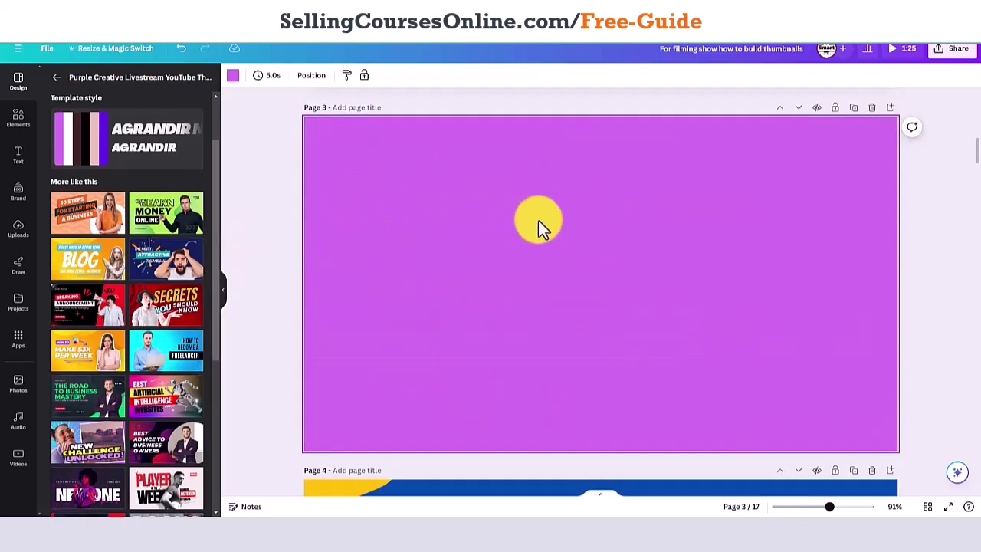
{"action": "left_click", "coordinate": [232, 79]}
{"action": "left_click", "coordinate": [140, 193]}
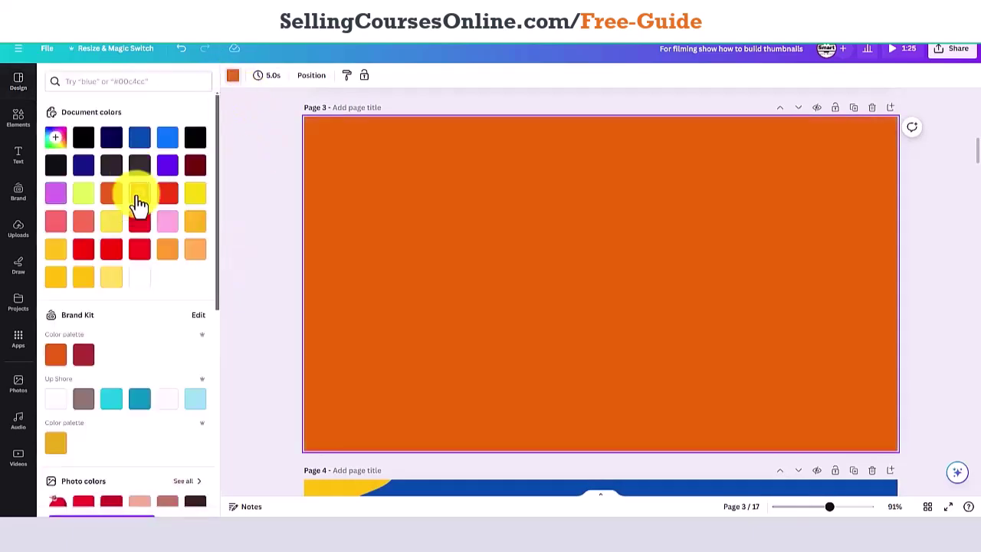
Apply the Black and White Passive Income YouTube Thumbnail template to the blank orange page 3
{"action": "left_click", "coordinate": [17, 84]}
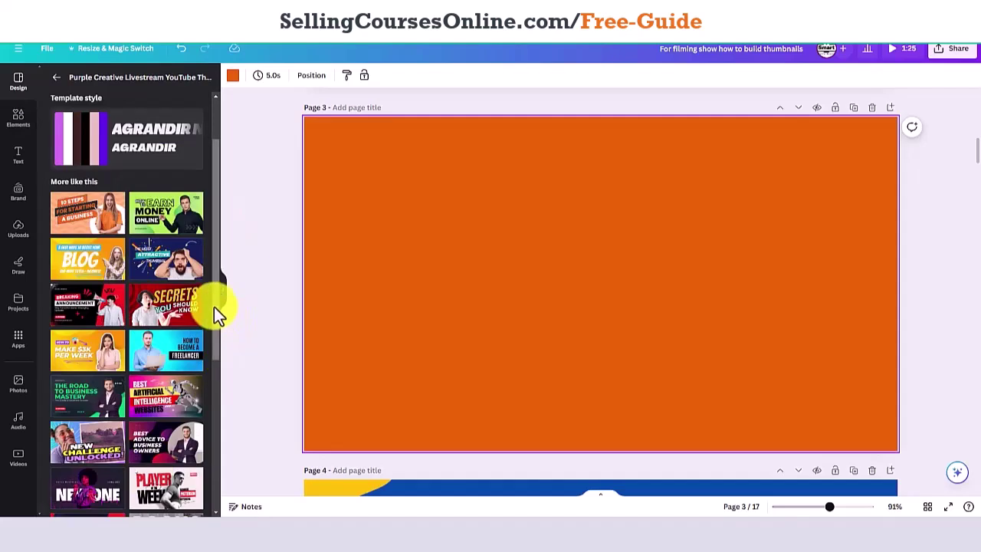
{"action": "left_click_drag", "start_coordinate": [214, 307], "coordinate": [224, 405]}
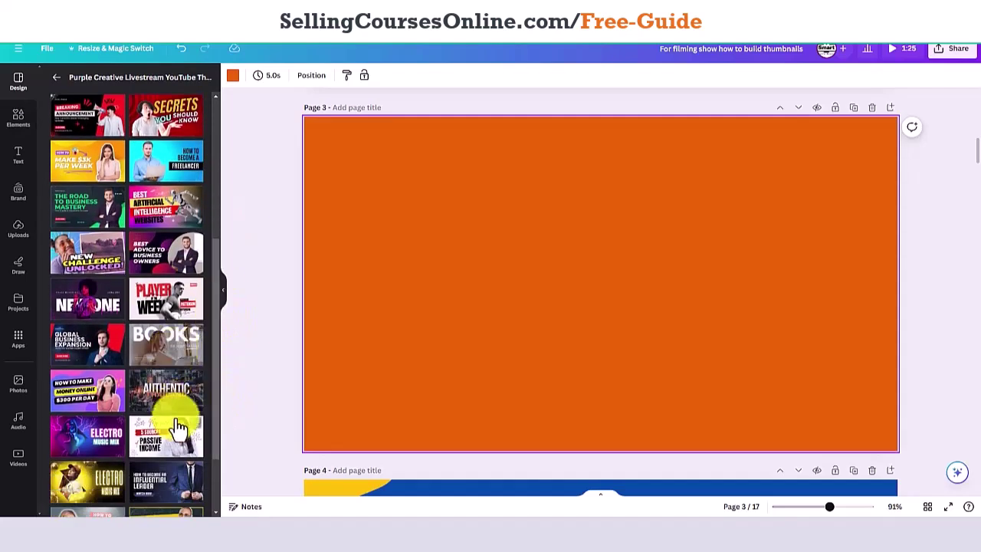
{"action": "left_click_drag", "start_coordinate": [164, 427], "coordinate": [406, 178]}
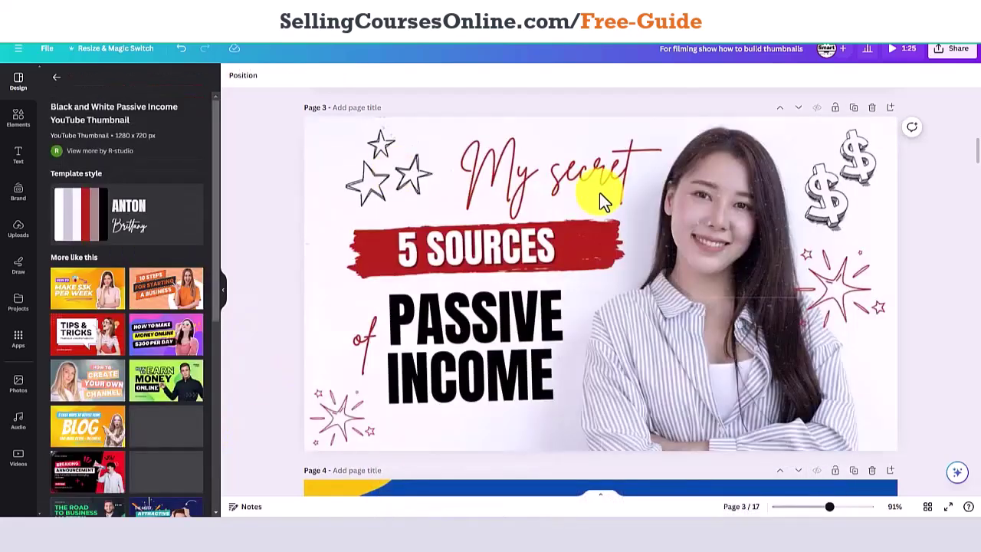
Narrow the red brush stroke behind the "5 SOURCES" text, try yellow on it and recolour it bright blue from the document colours
{"action": "left_click", "coordinate": [475, 249]}
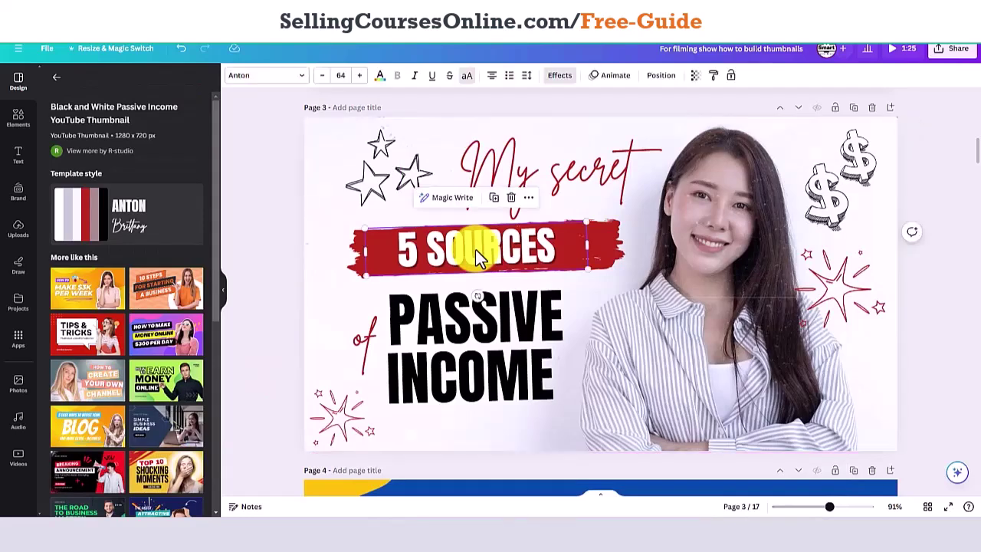
{"action": "left_click", "coordinate": [612, 246]}
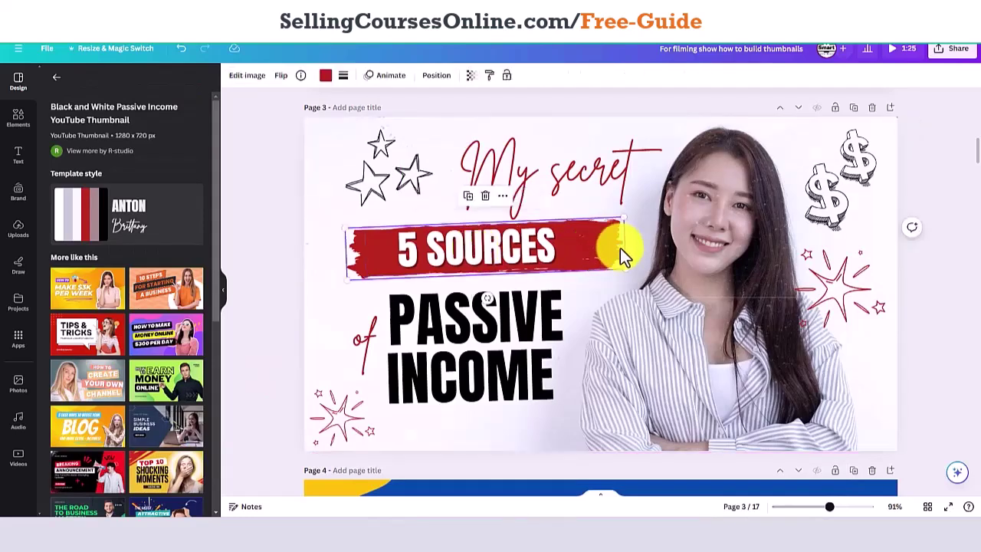
{"action": "mouse_move", "coordinate": [623, 267]}
{"action": "left_mouse_down"}
{"action": "mouse_move", "coordinate": [692, 269]}
{"action": "mouse_move", "coordinate": [602, 269]}
{"action": "left_mouse_up"}
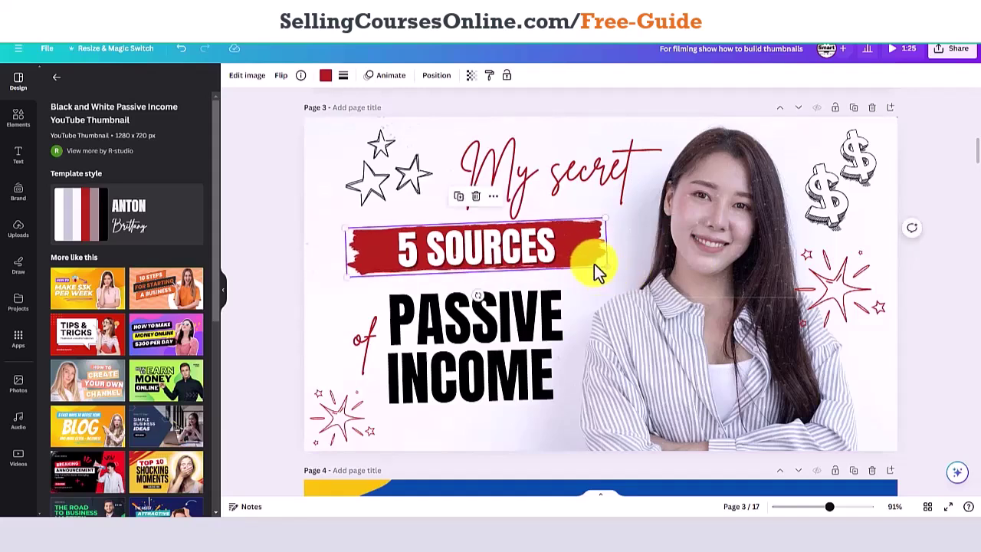
{"action": "left_click", "coordinate": [325, 76]}
{"action": "left_click", "coordinate": [168, 222]}
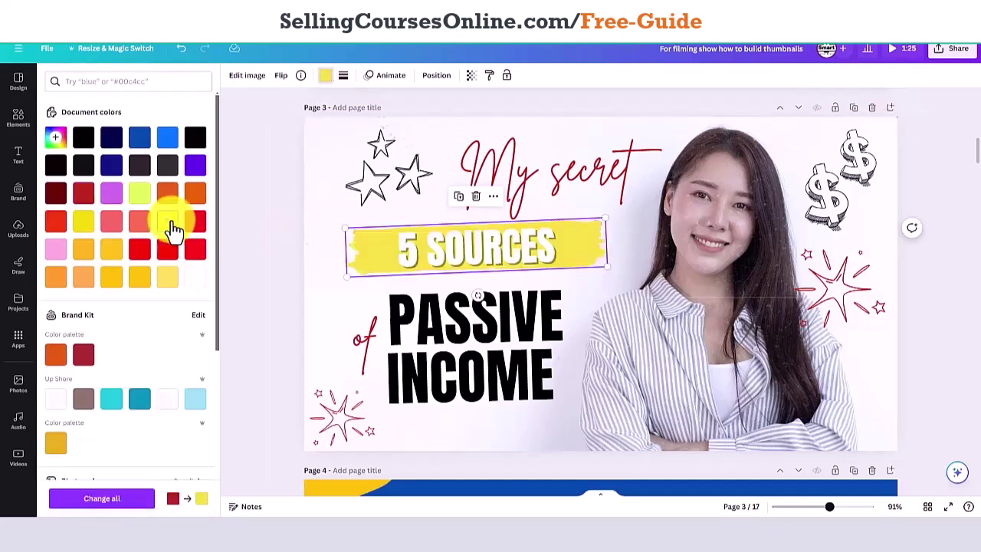
{"action": "left_click", "coordinate": [167, 139]}
Try League Spartan, More Sugar and Open Sans Extra Bold on the "My secret" text and apply the Rockwell font
{"action": "left_click", "coordinate": [586, 173]}
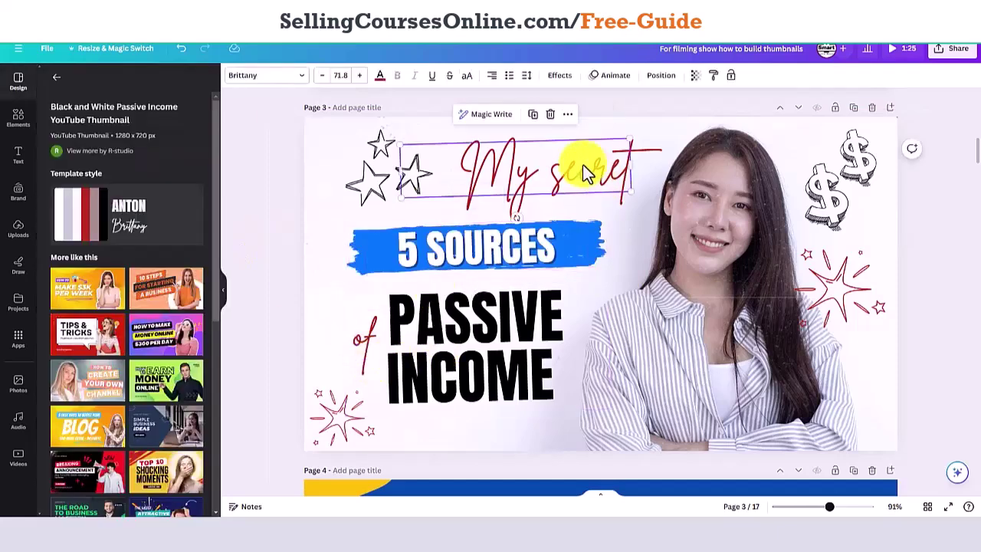
{"action": "left_click", "coordinate": [305, 76]}
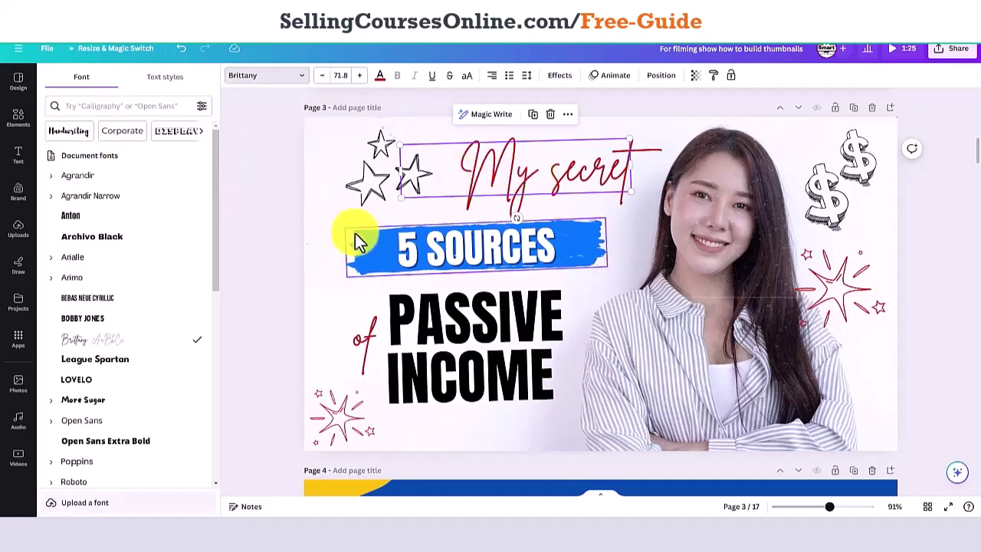
{"action": "left_click", "coordinate": [122, 363]}
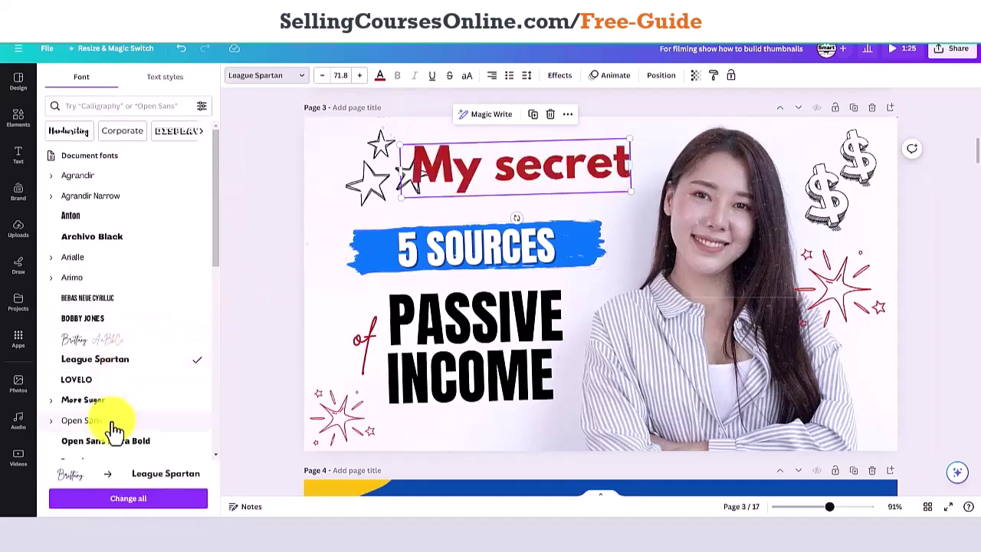
{"action": "left_click", "coordinate": [102, 405]}
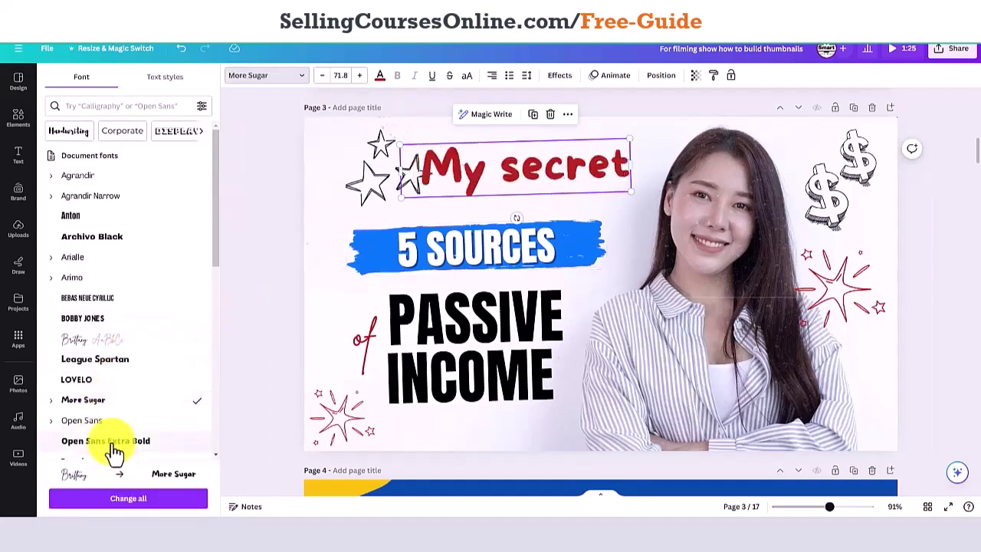
{"action": "left_click", "coordinate": [109, 442]}
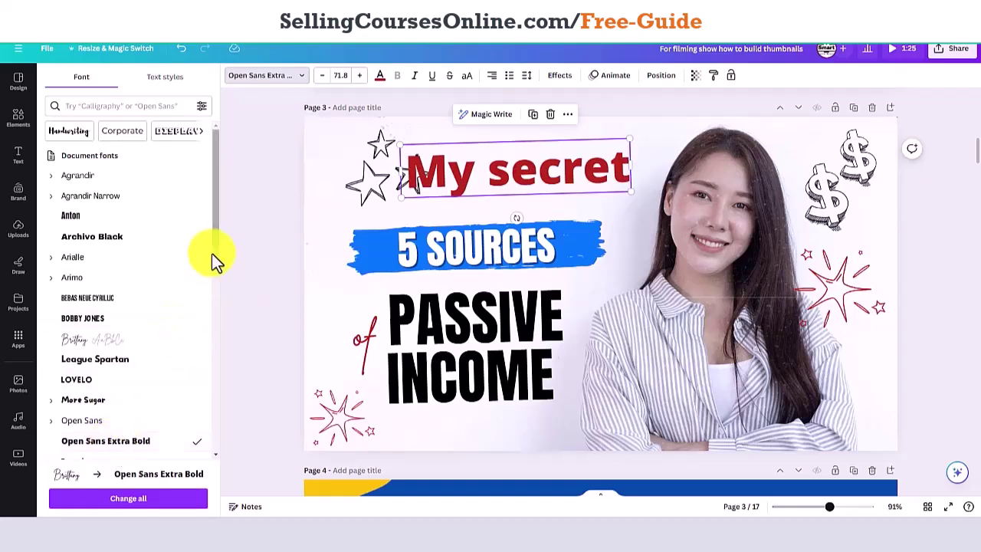
{"action": "scroll", "coordinate": [219, 321], "scroll_direction": "down", "scroll_amount": 5}
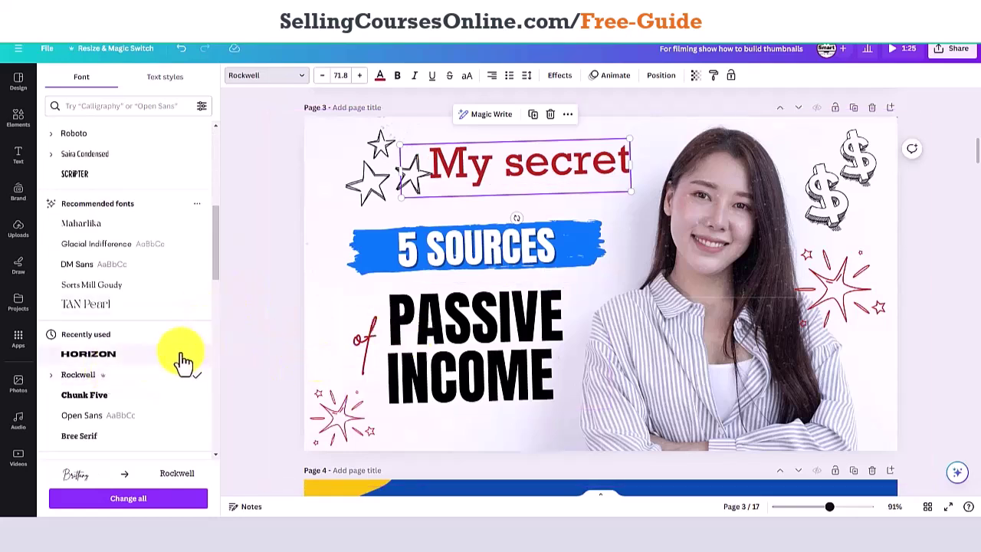
Examine the woman's photo, dollar signs and starburst on page 3 as separate elements and compare the neighbouring pages
{"action": "left_click", "coordinate": [719, 308]}
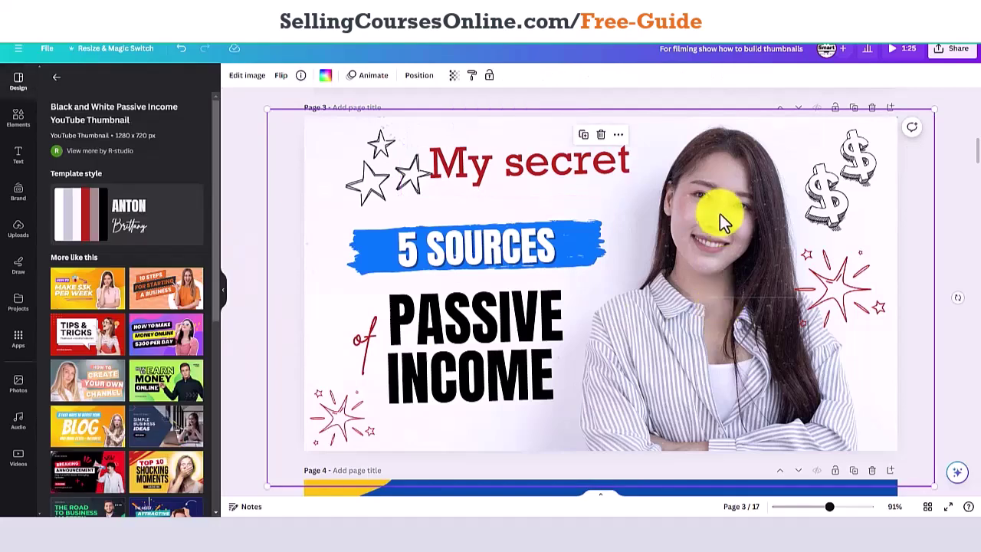
{"action": "left_click", "coordinate": [821, 216]}
{"action": "left_click", "coordinate": [835, 261]}
{"action": "left_click", "coordinate": [804, 355]}
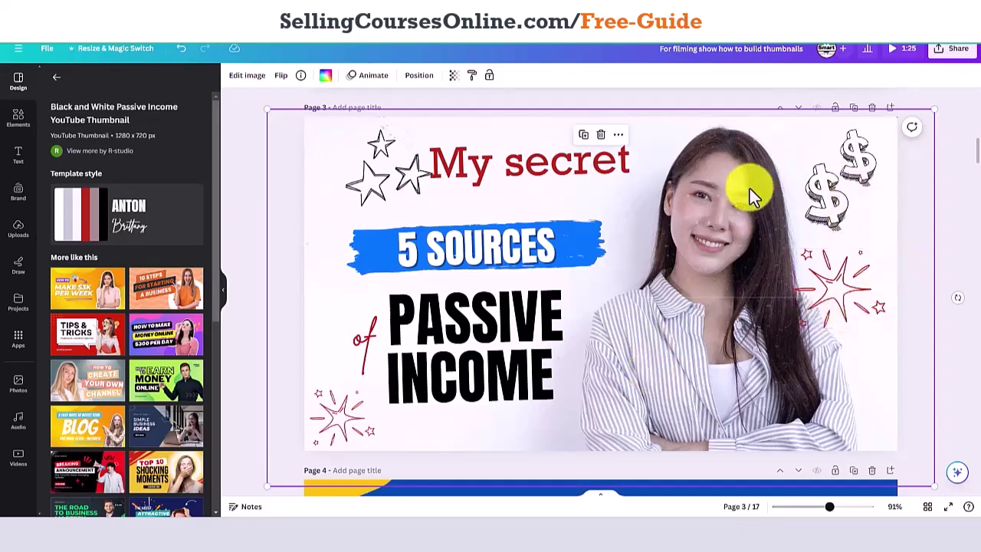
{"action": "left_click", "coordinate": [855, 185]}
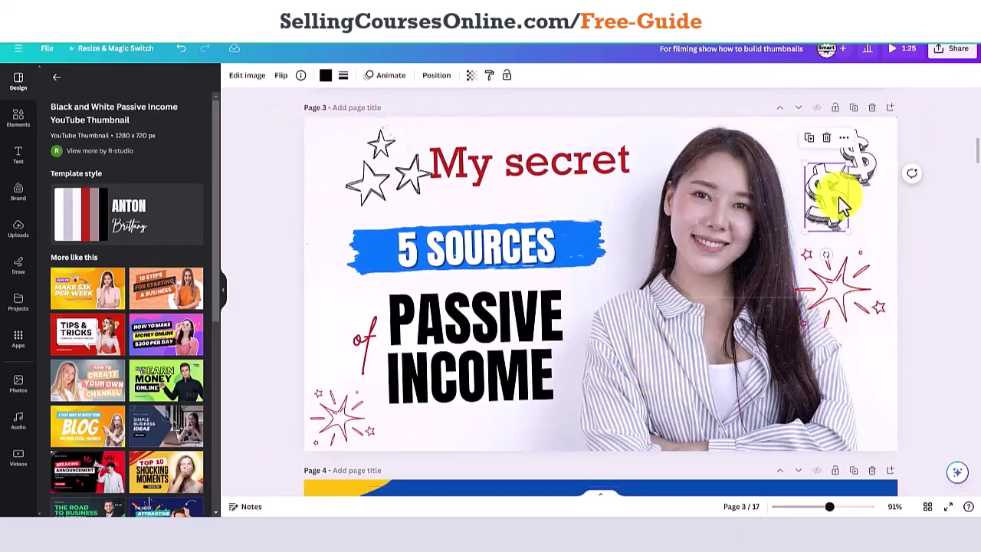
{"action": "left_click", "coordinate": [829, 279]}
{"action": "left_click", "coordinate": [757, 326]}
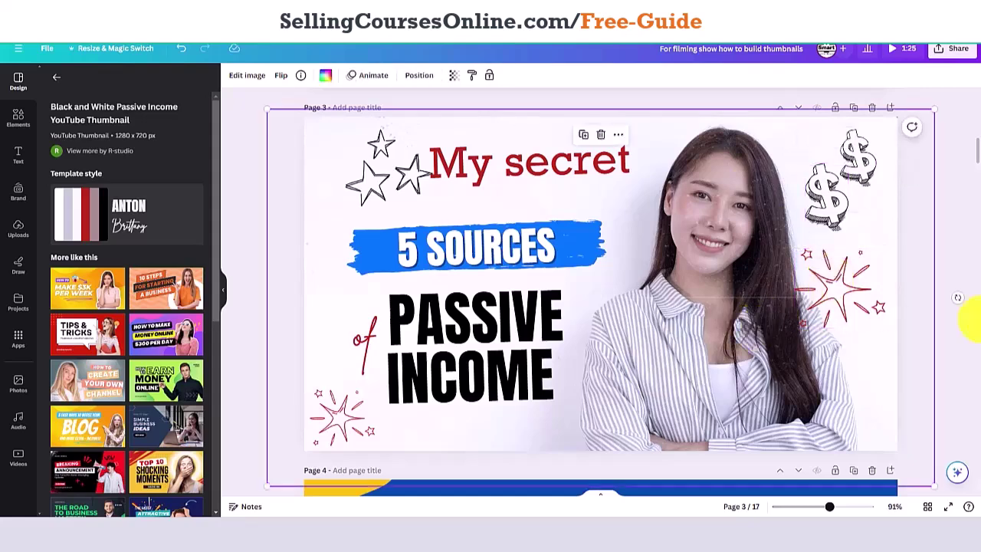
{"action": "scroll", "coordinate": [973, 178], "scroll_direction": "down", "scroll_amount": 3}
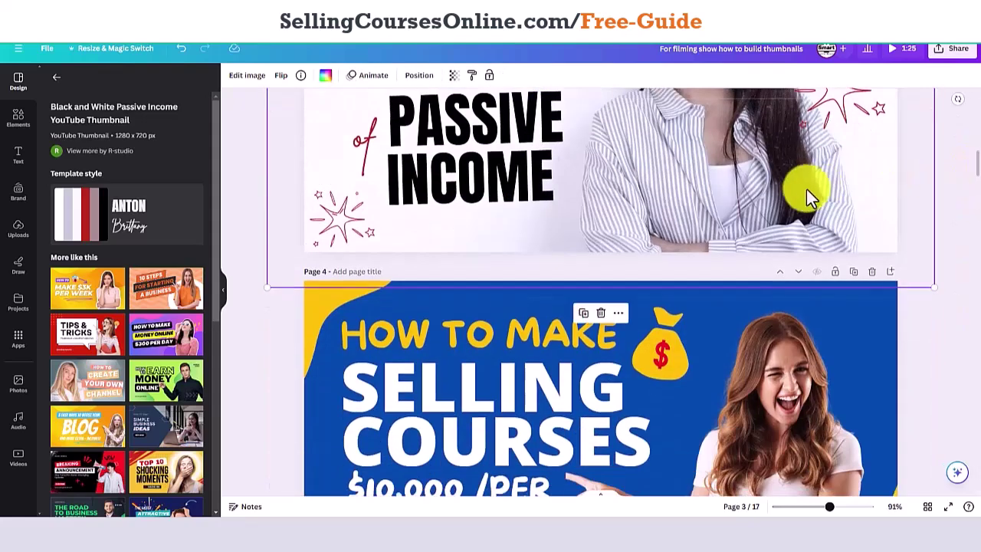
{"action": "scroll", "coordinate": [974, 172], "scroll_direction": "up", "scroll_amount": 5}
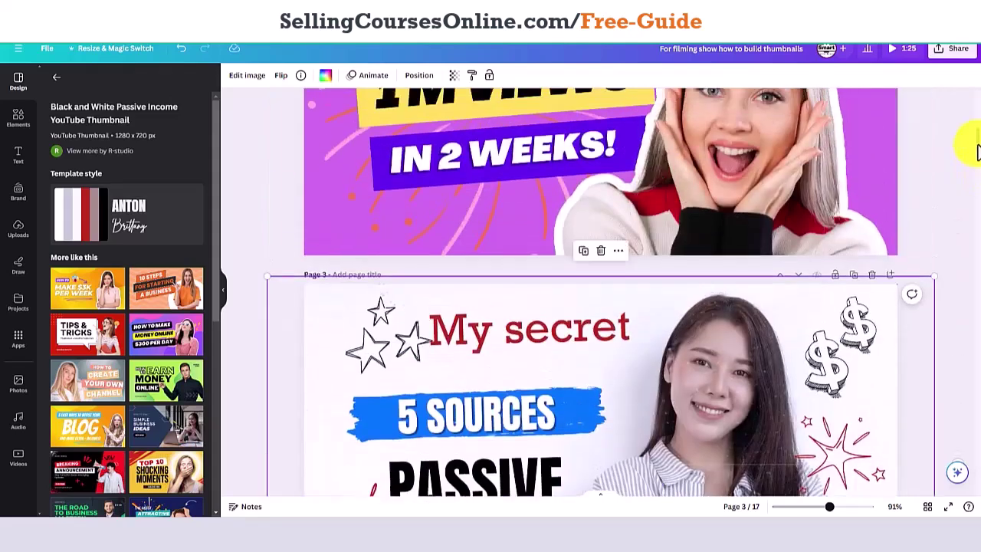
{"action": "scroll", "coordinate": [972, 168], "scroll_direction": "down", "scroll_amount": 3}
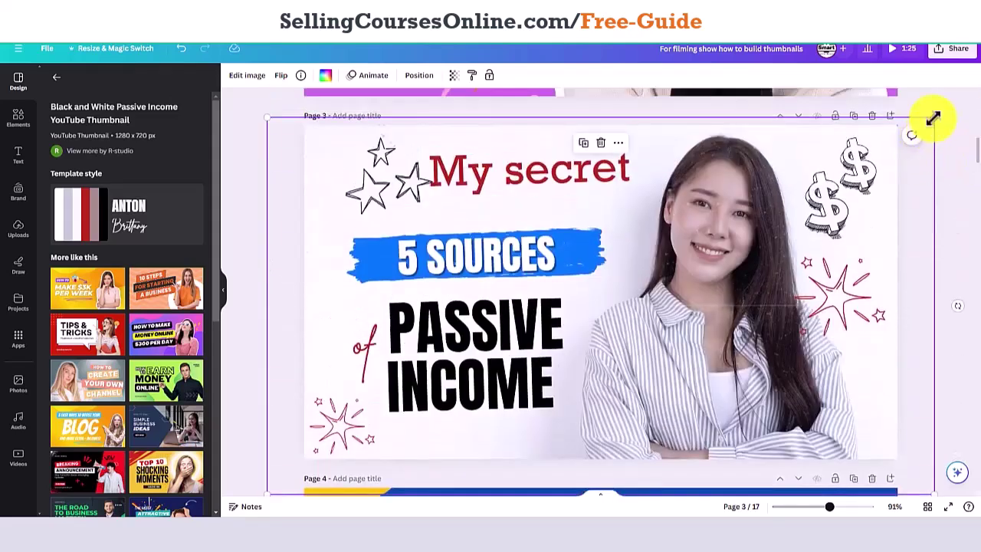
Shrink and reposition the woman's photo on page 3 and delete it together with its frame
{"action": "left_click_drag", "start_coordinate": [933, 117], "coordinate": [830, 153]}
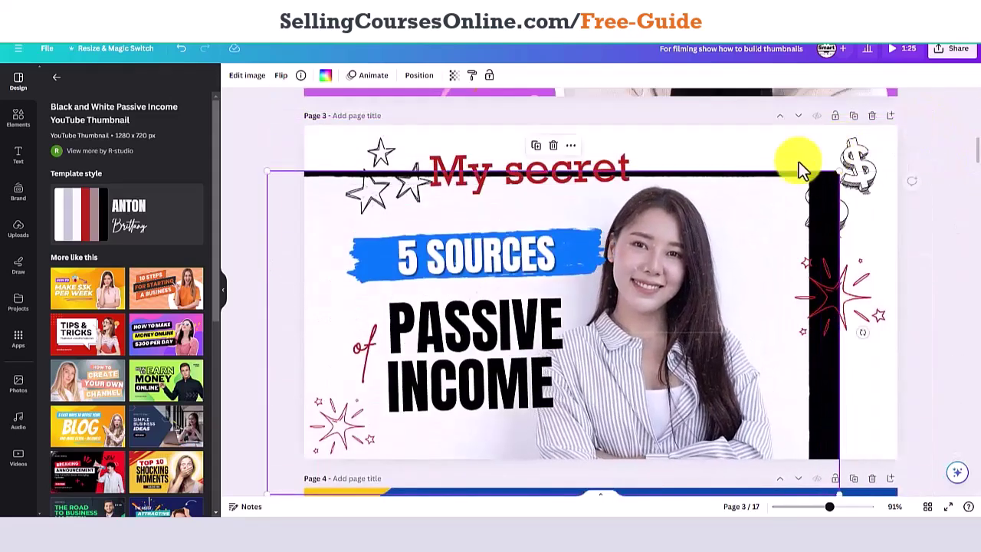
{"action": "left_click_drag", "start_coordinate": [761, 205], "coordinate": [807, 197]}
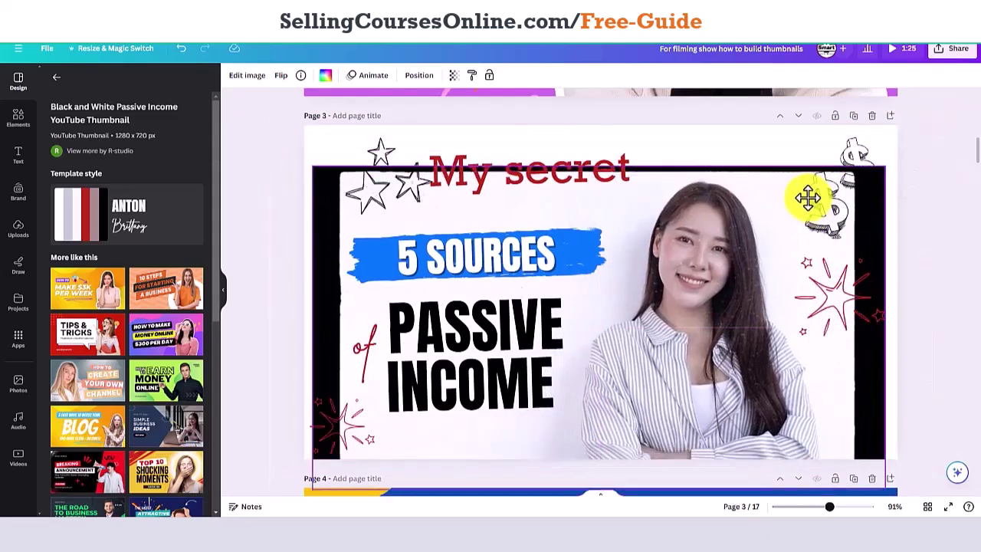
{"action": "left_click_drag", "start_coordinate": [885, 167], "coordinate": [756, 200]}
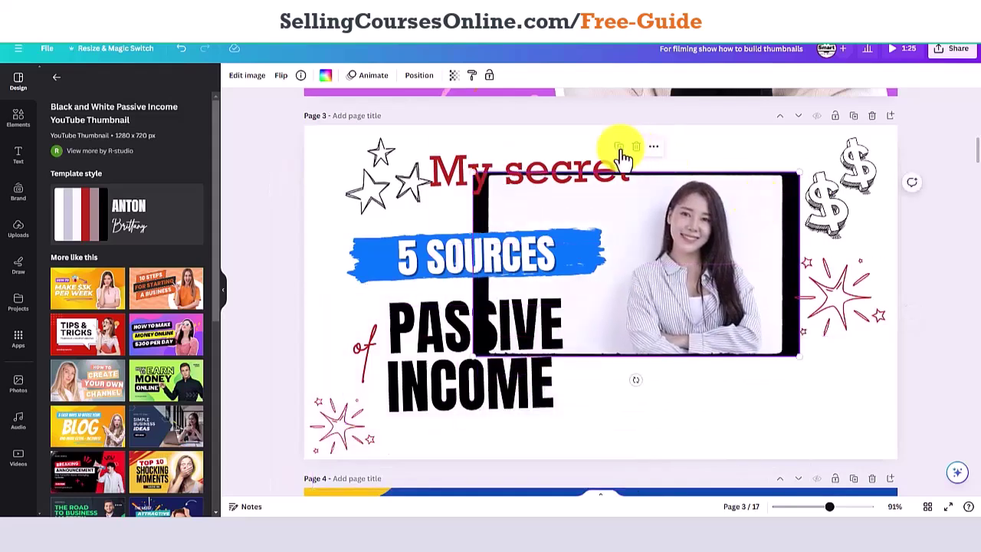
{"action": "left_click", "coordinate": [635, 148]}
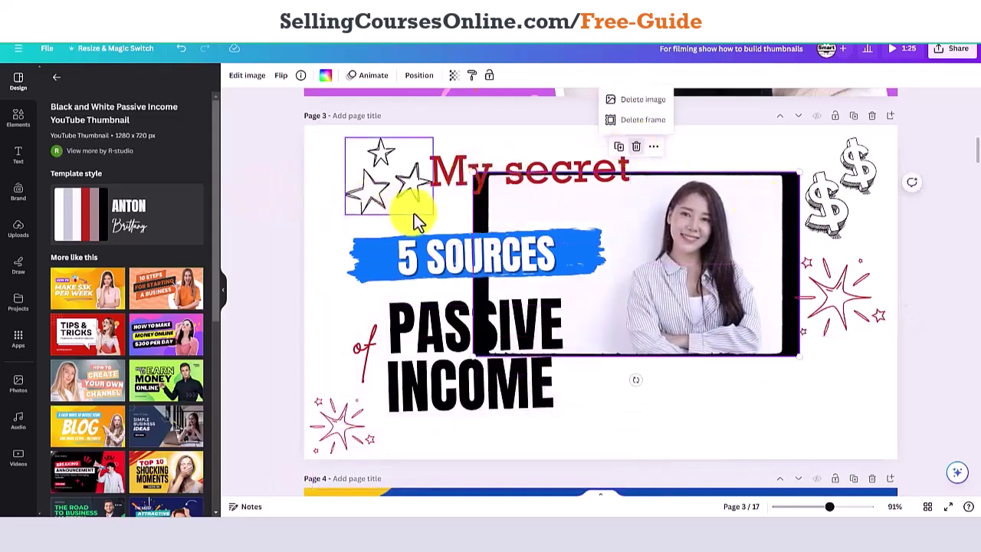
{"action": "left_click", "coordinate": [641, 120]}
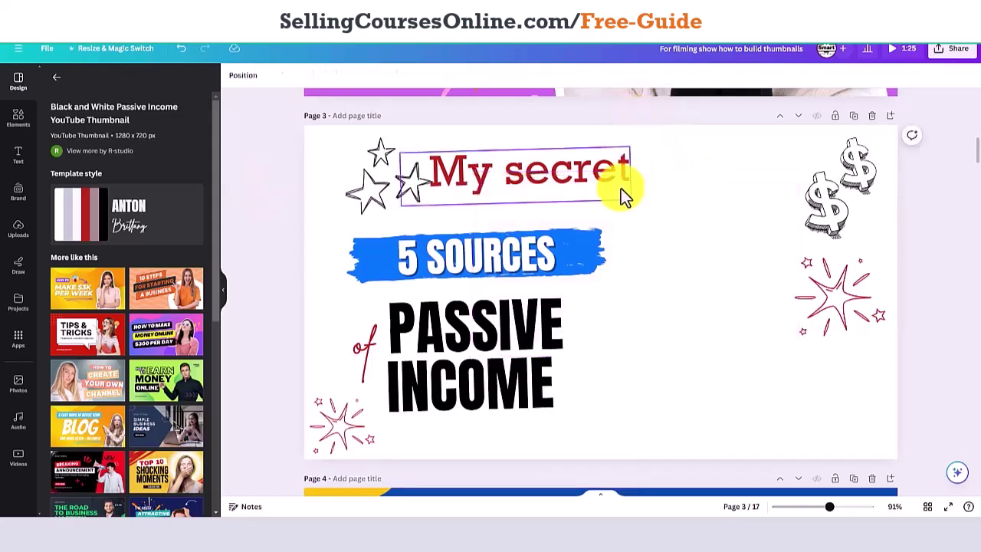
{"action": "left_click", "coordinate": [21, 123]}
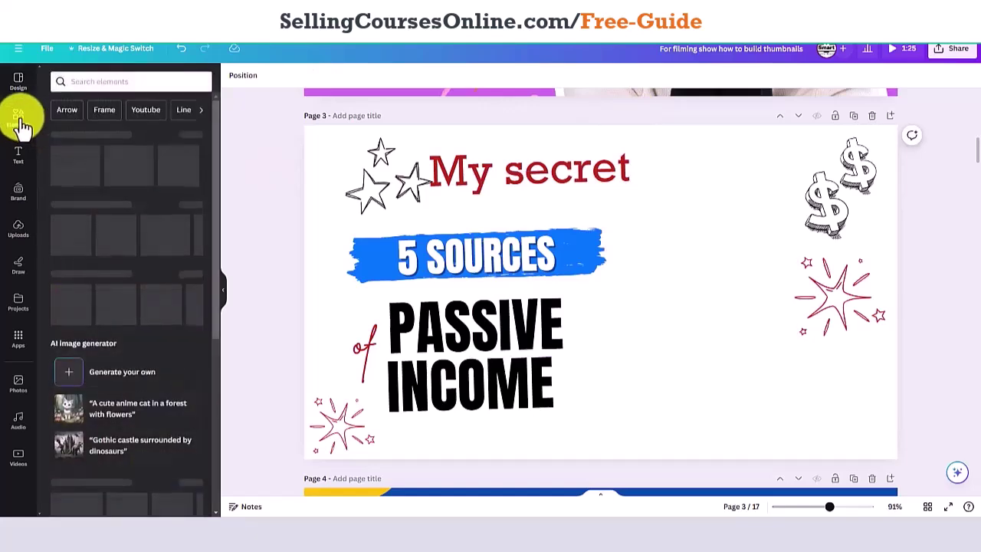
{"action": "left_click", "coordinate": [92, 81]}
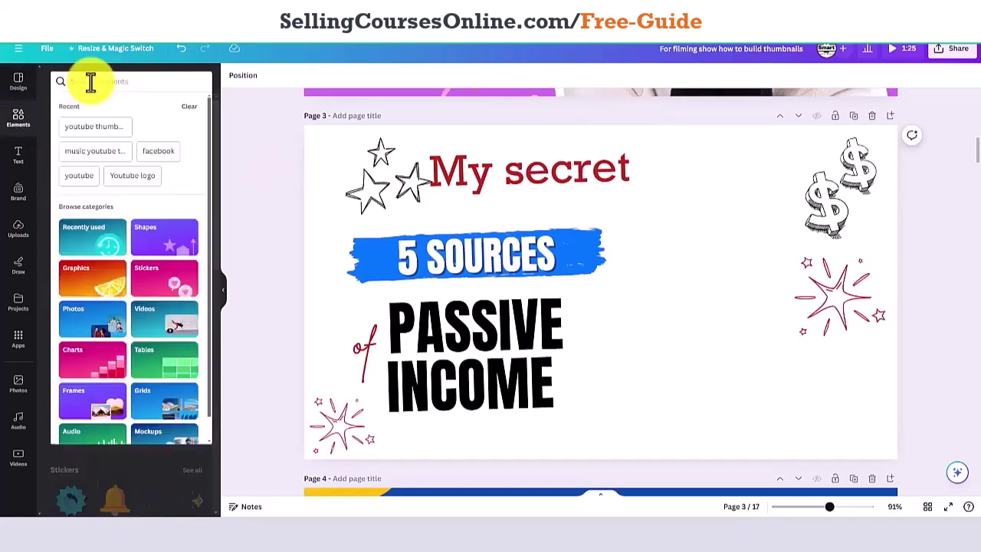
{"action": "left_click", "coordinate": [22, 84]}
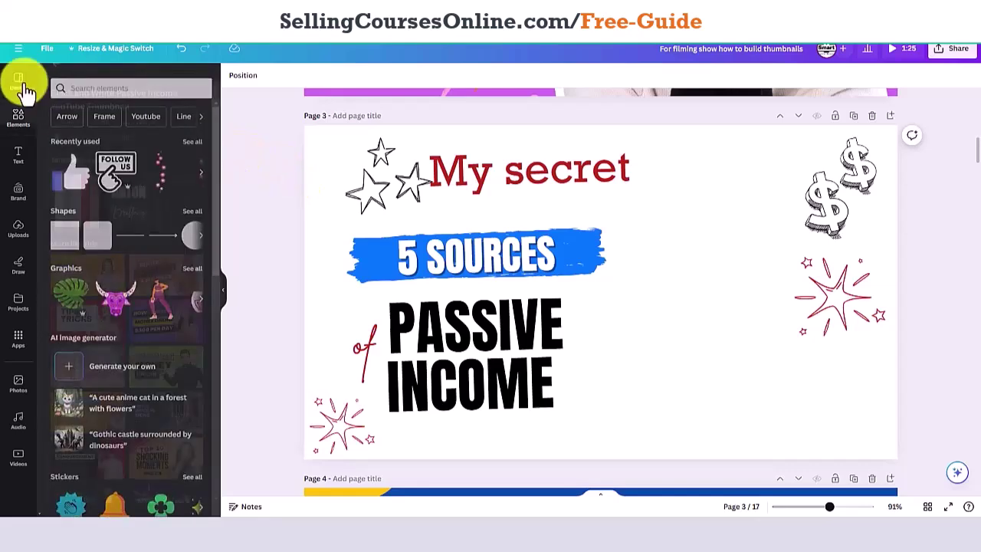
{"action": "left_click_drag", "start_coordinate": [217, 184], "coordinate": [216, 221]}
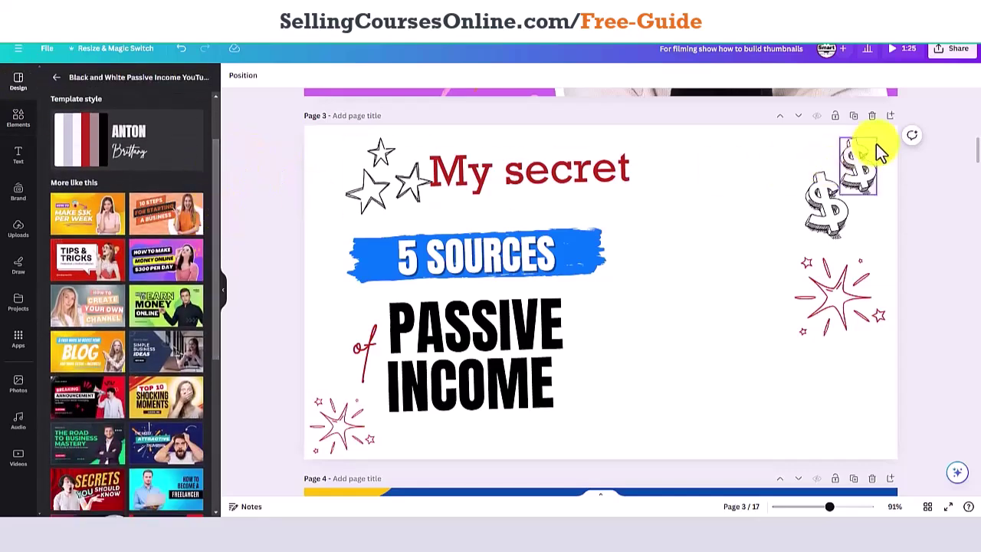
Delete the passive income page and apply the Orange And White Modern How To YouTube Thumbnail template to a blank page added after page 3
{"action": "left_click", "coordinate": [872, 117]}
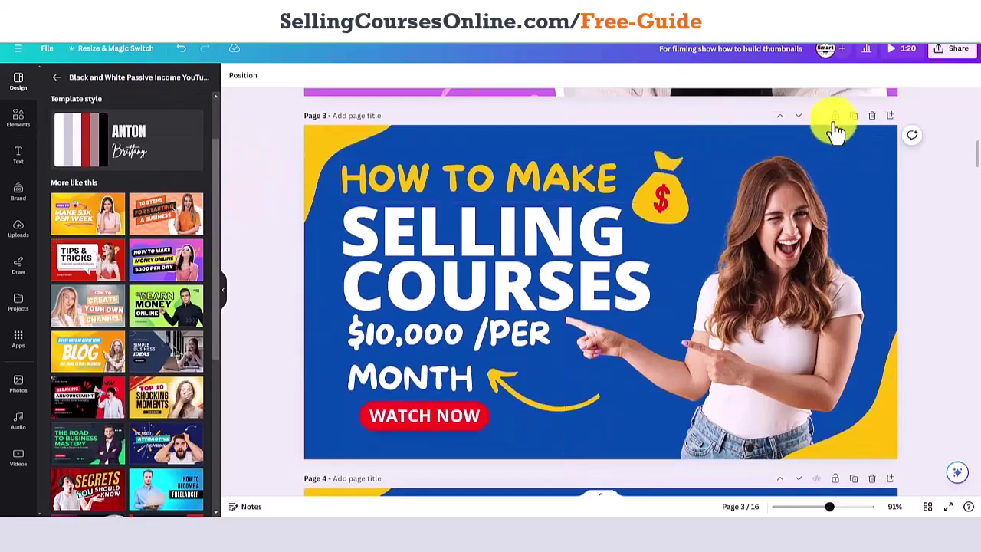
{"action": "left_click", "coordinate": [891, 119]}
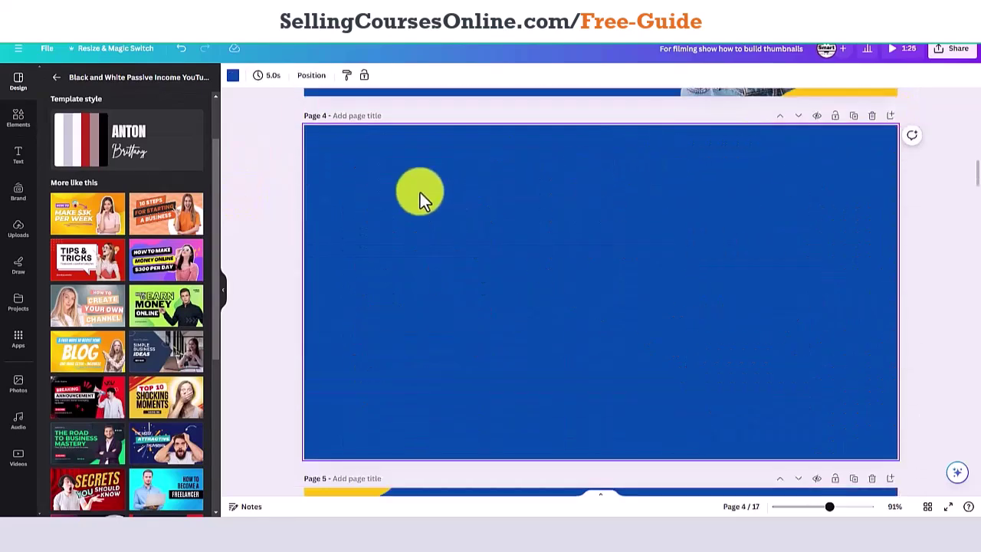
{"action": "left_click_drag", "start_coordinate": [74, 310], "coordinate": [368, 168]}
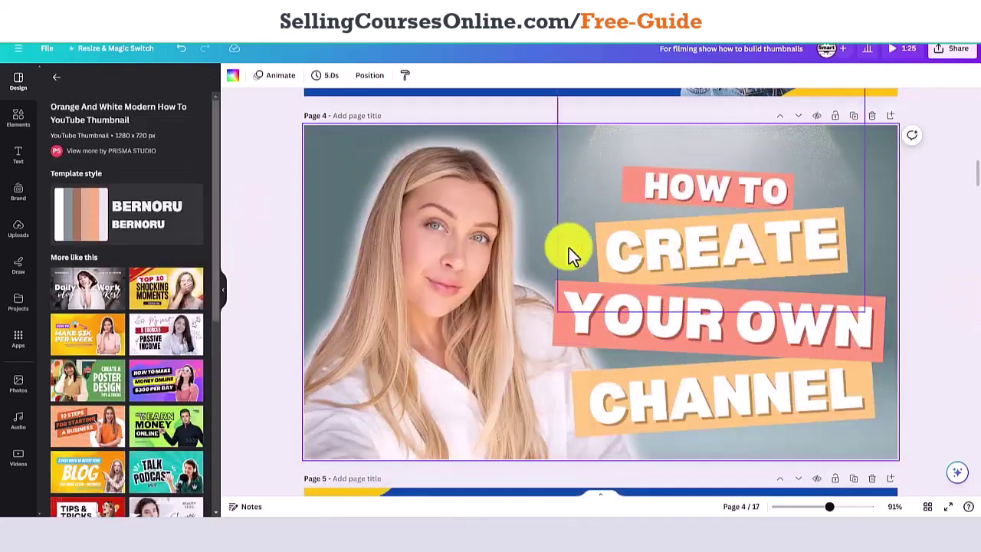
Add the recently used floating hearts graphic between the woman and the title on page 4
{"action": "left_click", "coordinate": [20, 119]}
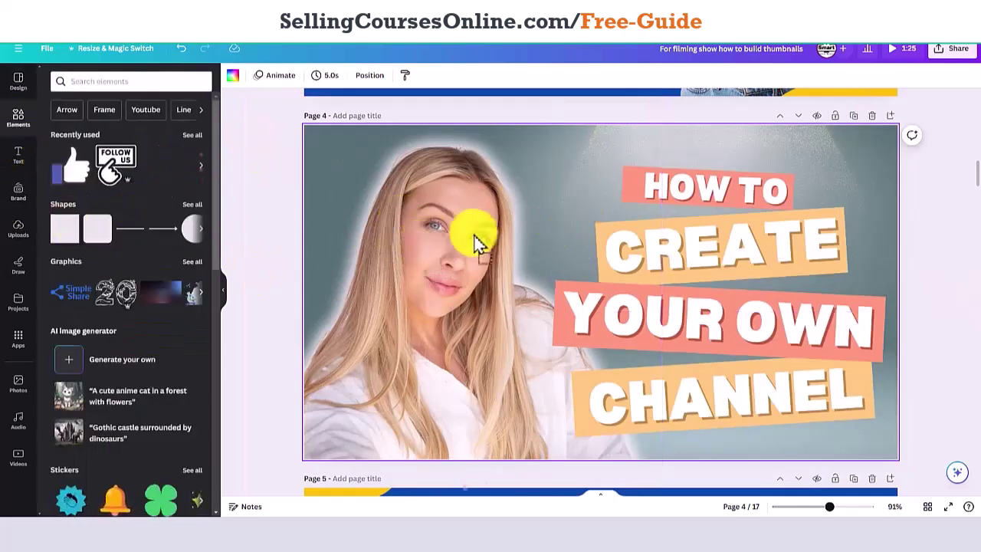
{"action": "left_click_drag", "start_coordinate": [529, 242], "coordinate": [528, 231]}
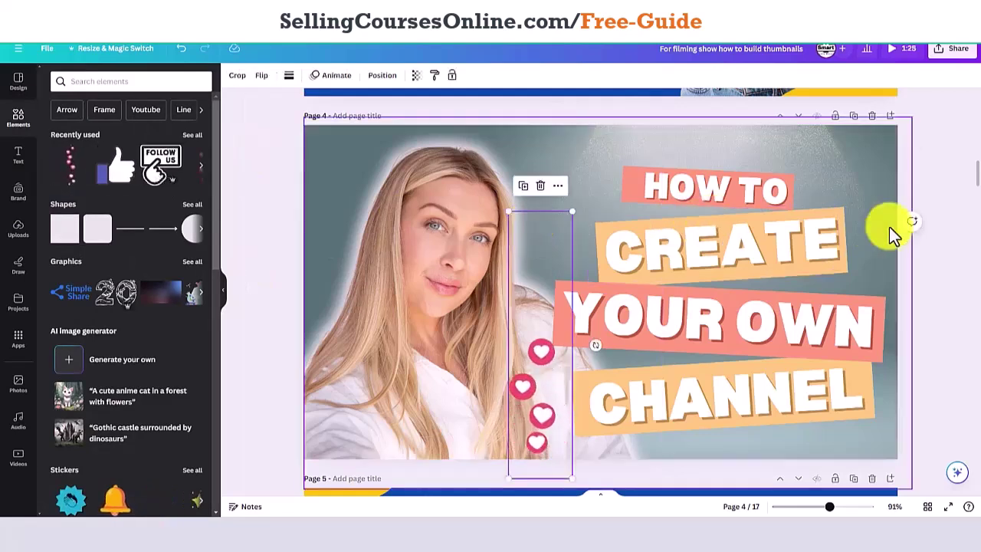
{"action": "left_click", "coordinate": [930, 274]}
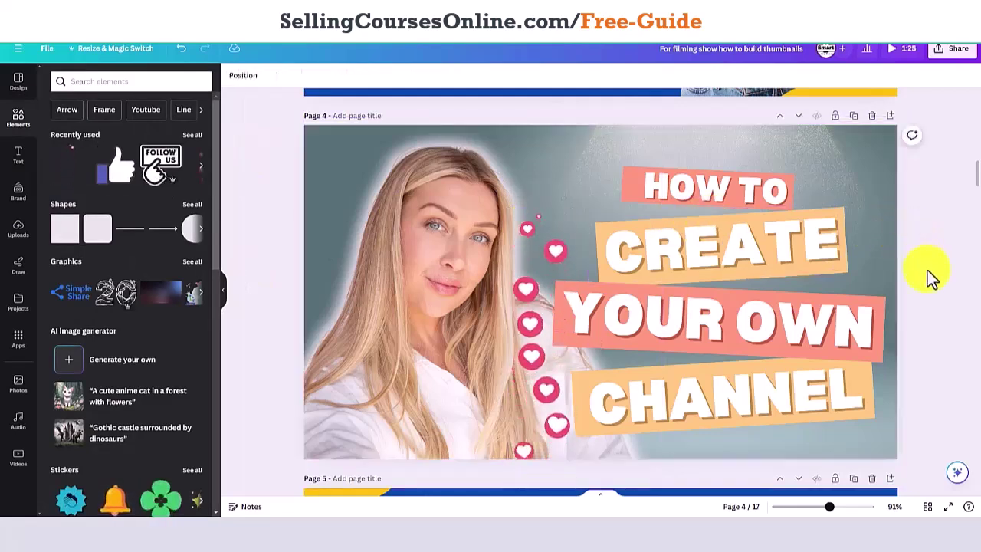
Examine the sharing and download options for the finished thumbnail design
{"action": "left_click", "coordinate": [956, 48]}
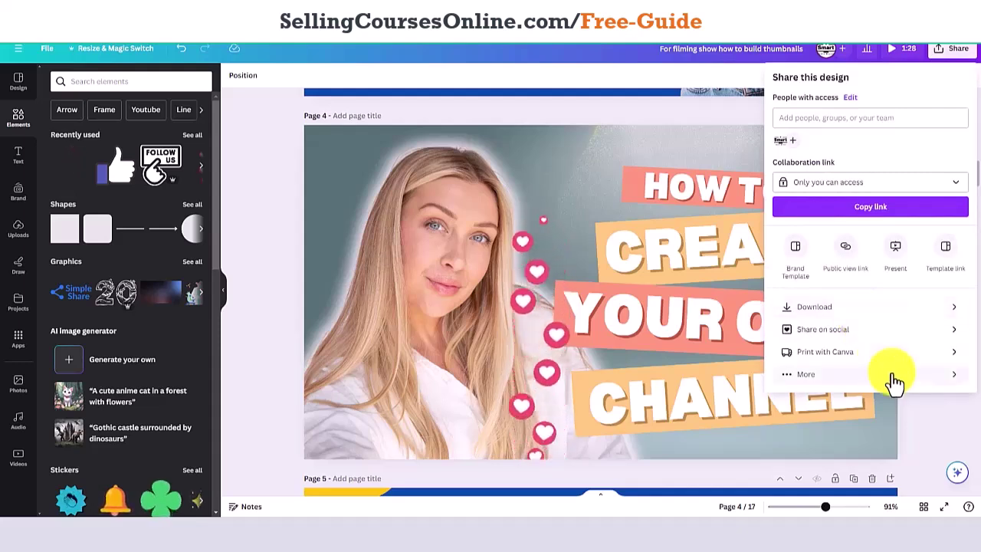
{"action": "left_click", "coordinate": [253, 205]}
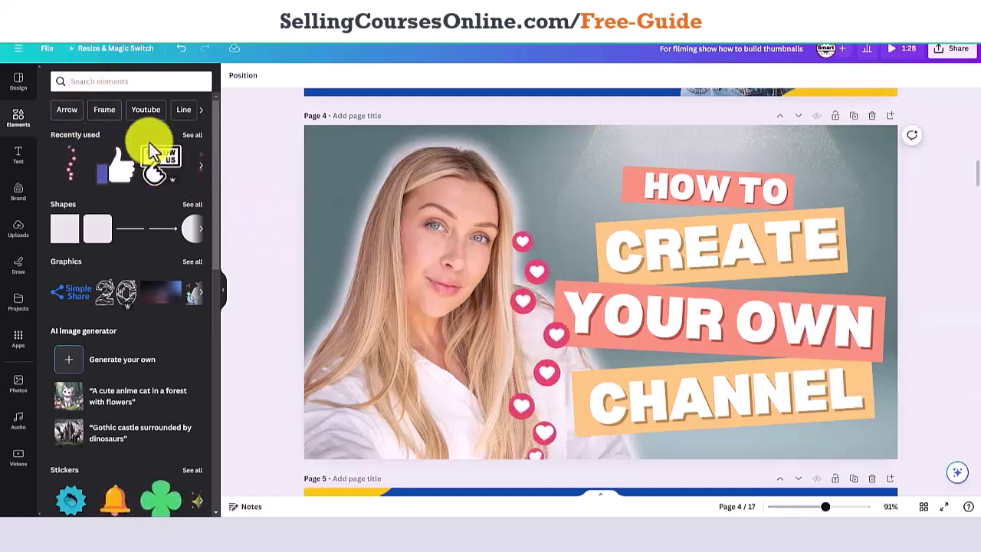
Replace the page 4 design with the Orange Bright Colorful Modern Abstract Money Finance YouTube Thumbnail template
{"action": "left_click", "coordinate": [21, 91]}
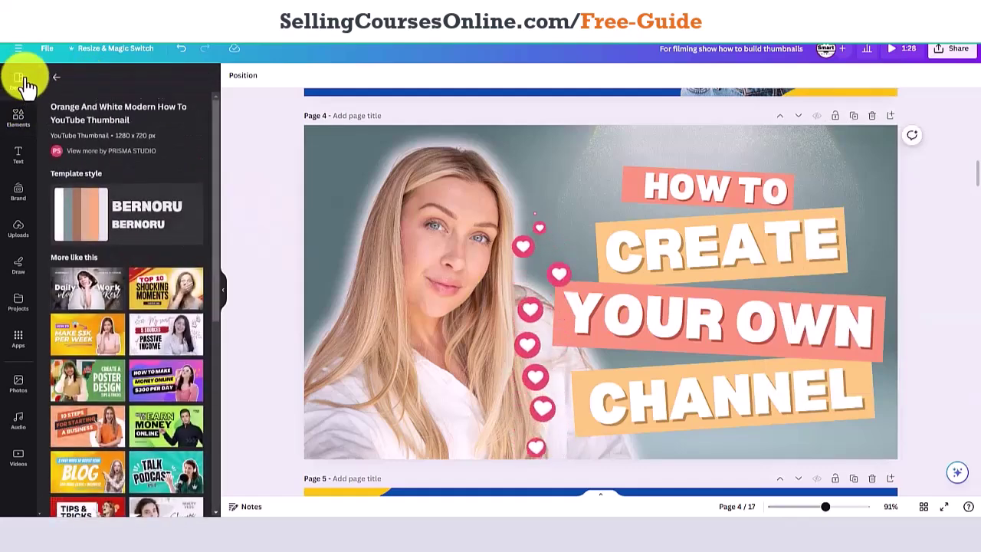
{"action": "left_click_drag", "start_coordinate": [217, 206], "coordinate": [208, 313]}
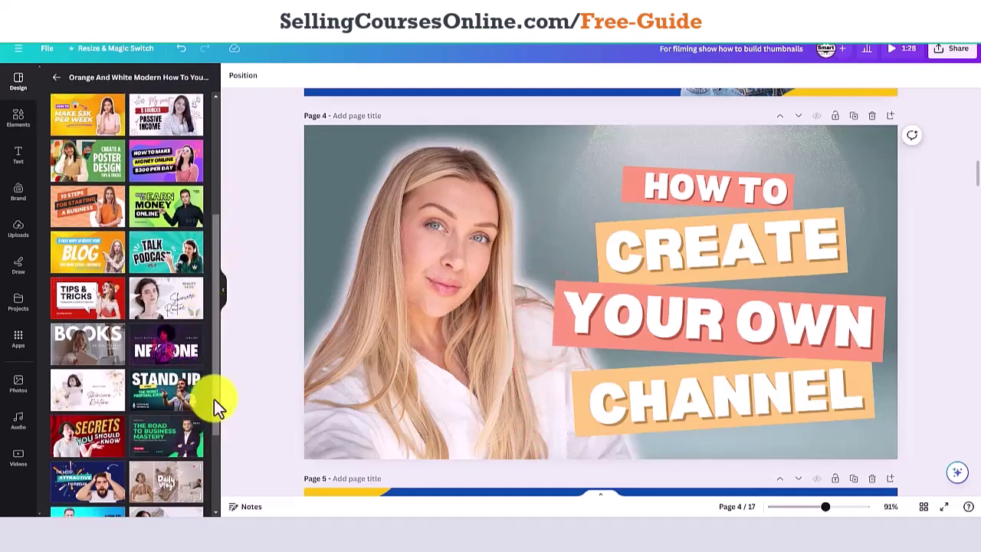
{"action": "left_click_drag", "start_coordinate": [214, 382], "coordinate": [220, 462]}
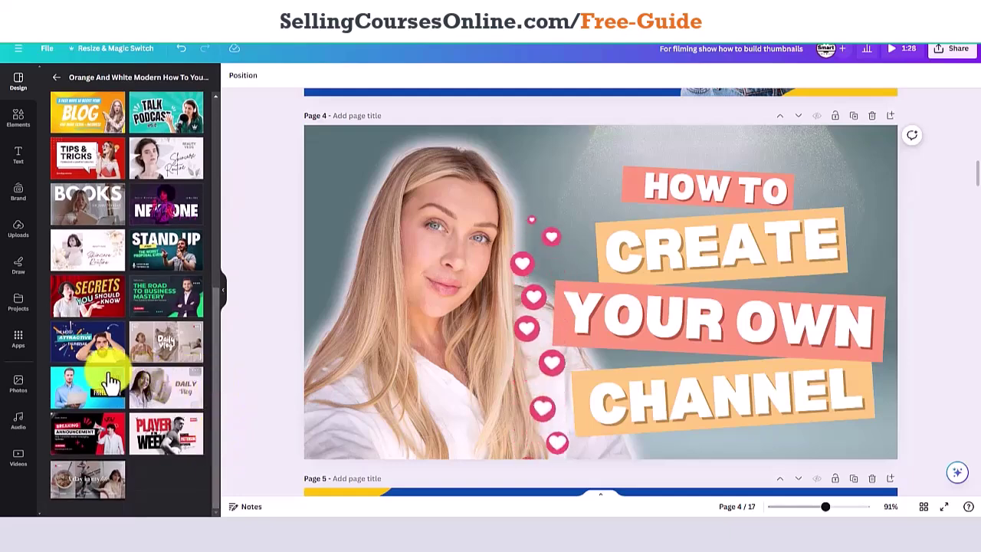
{"action": "left_click_drag", "start_coordinate": [216, 311], "coordinate": [231, 180]}
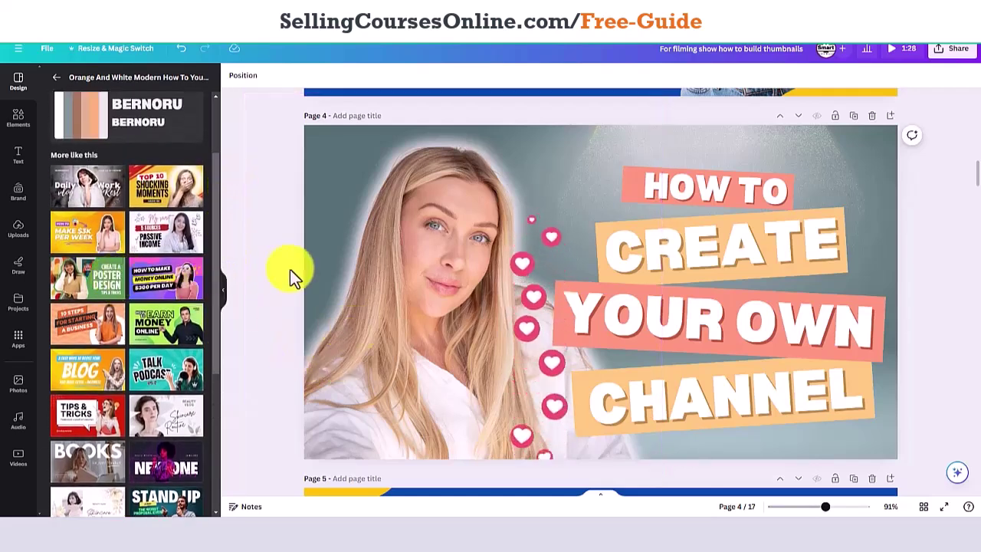
{"action": "left_click_drag", "start_coordinate": [99, 241], "coordinate": [575, 167]}
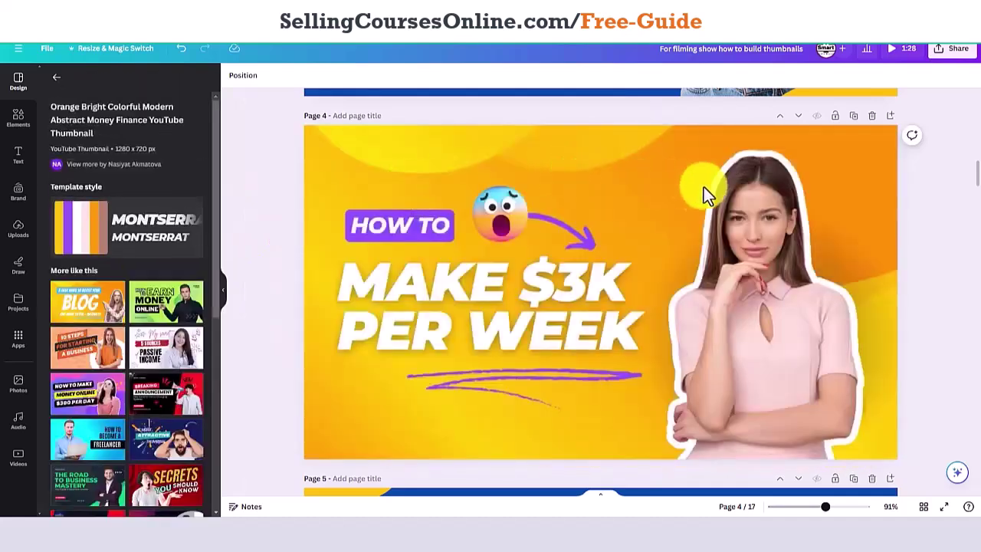
Apply the Pan animation to the purple underline scribble and the Breathe animation to the MAKE $3K PER WEEK heading
{"action": "left_click", "coordinate": [779, 194]}
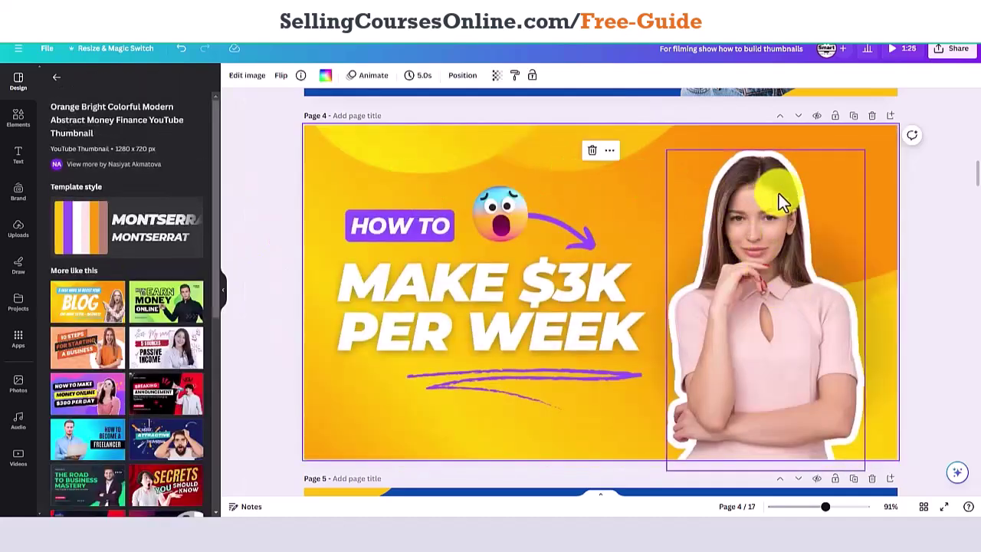
{"action": "left_click", "coordinate": [550, 383]}
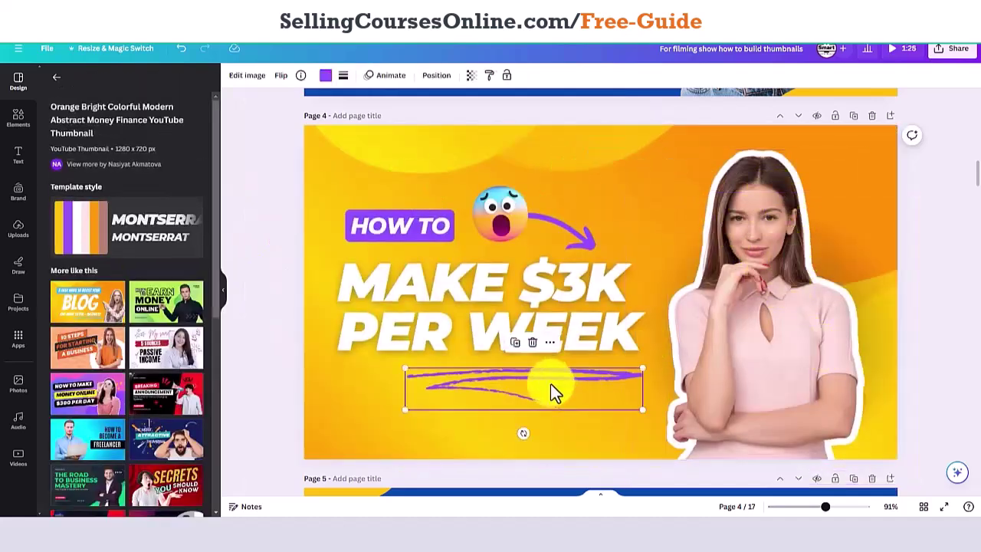
{"action": "left_click", "coordinate": [392, 77]}
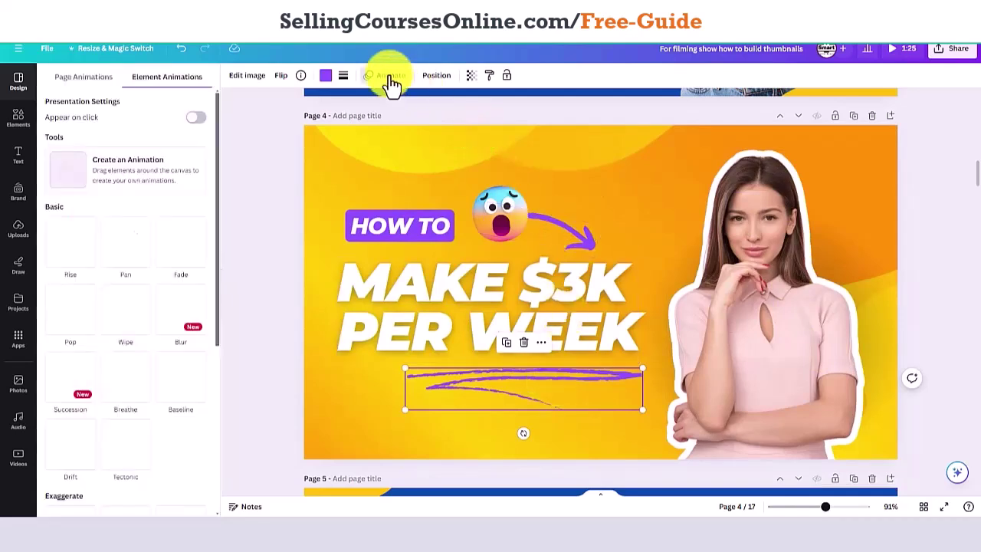
{"action": "left_click", "coordinate": [138, 242]}
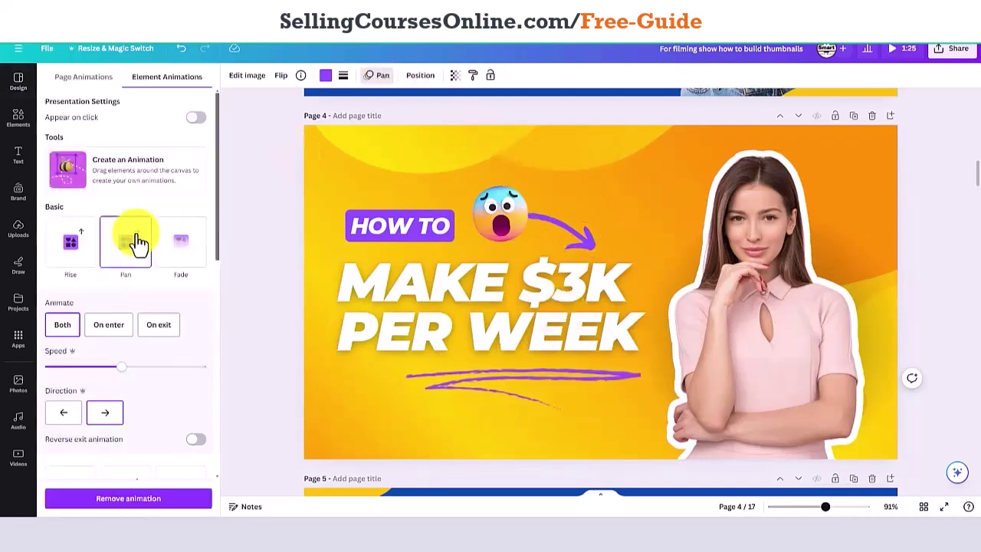
{"action": "left_click", "coordinate": [383, 275]}
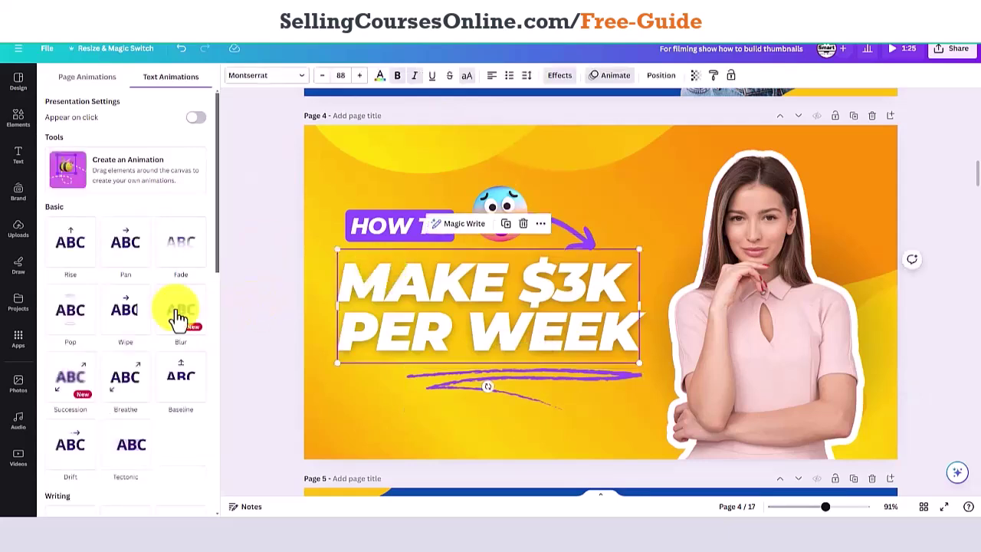
{"action": "left_click", "coordinate": [121, 387]}
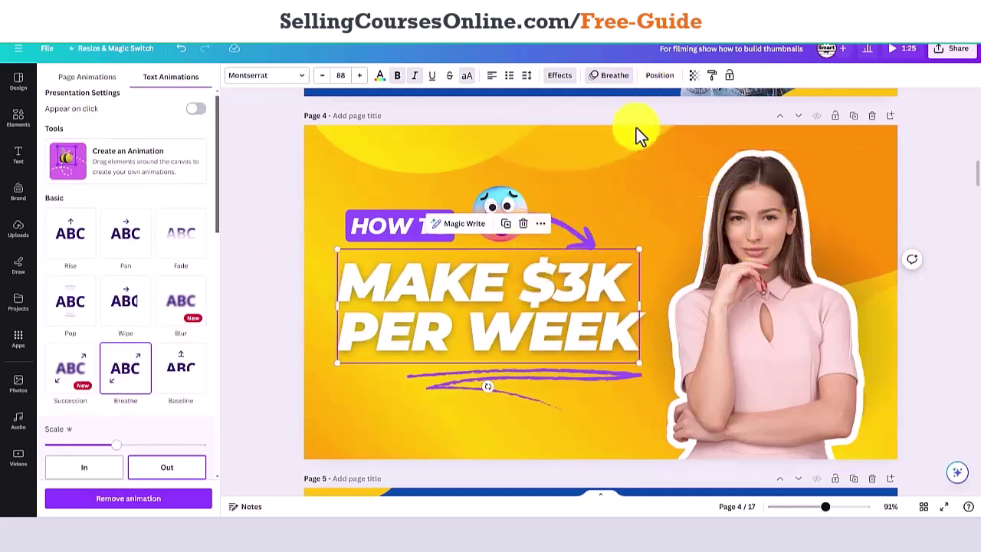
Place the shocked emoji over the HOW TO label and send it backward behind the label
{"action": "left_click", "coordinate": [663, 77]}
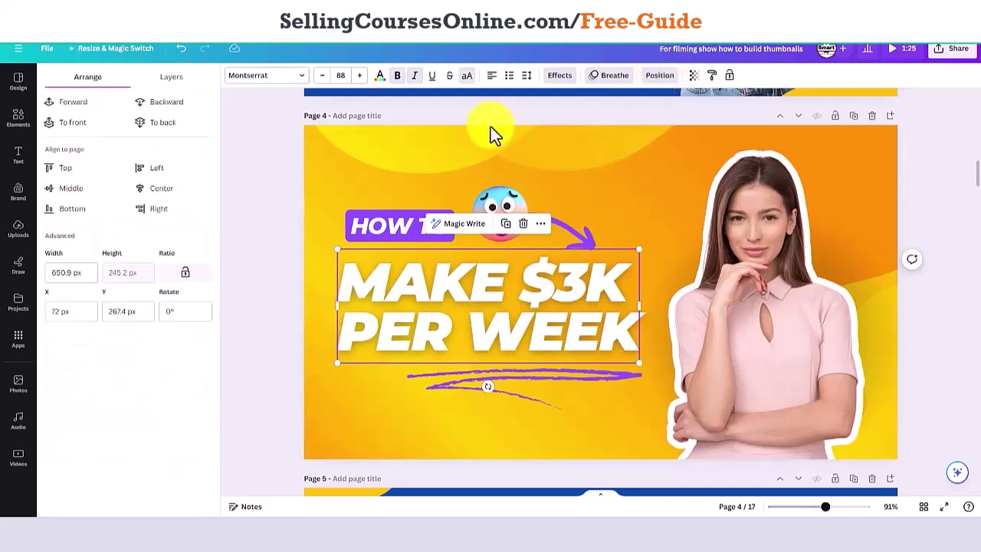
{"action": "left_click_drag", "start_coordinate": [482, 217], "coordinate": [381, 213]}
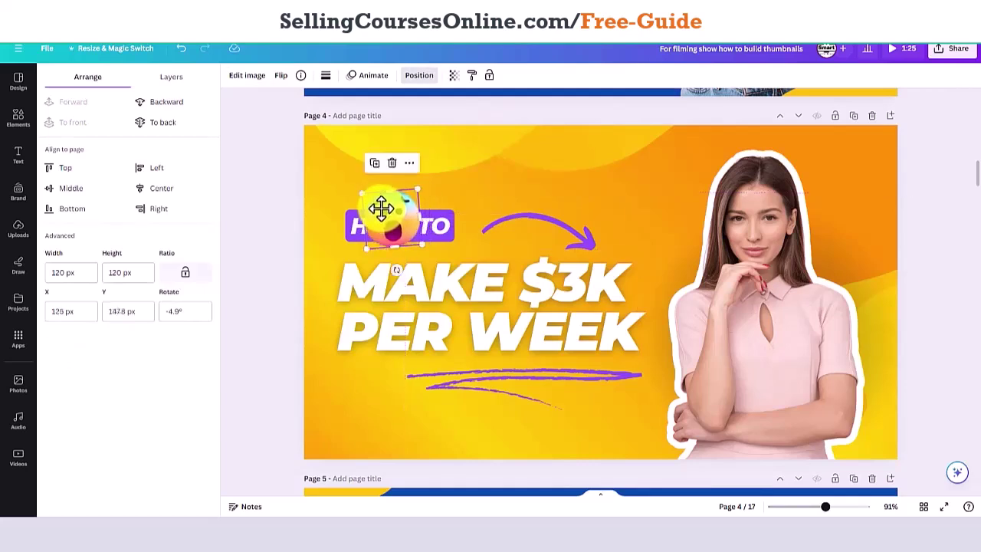
{"action": "left_click", "coordinate": [179, 106]}
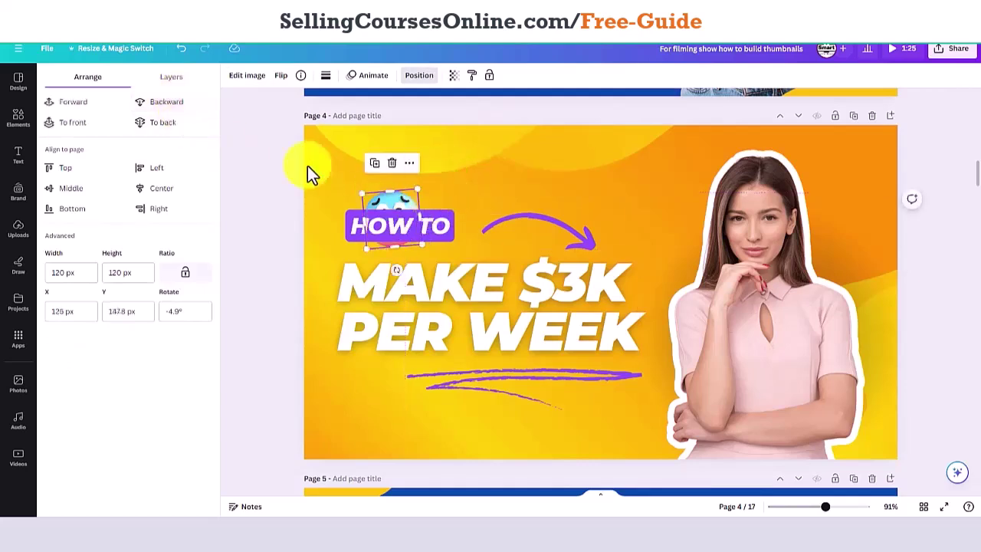
Move the HOW TO label off the emoji to a spot just above the purple arrow
{"action": "left_click", "coordinate": [352, 228]}
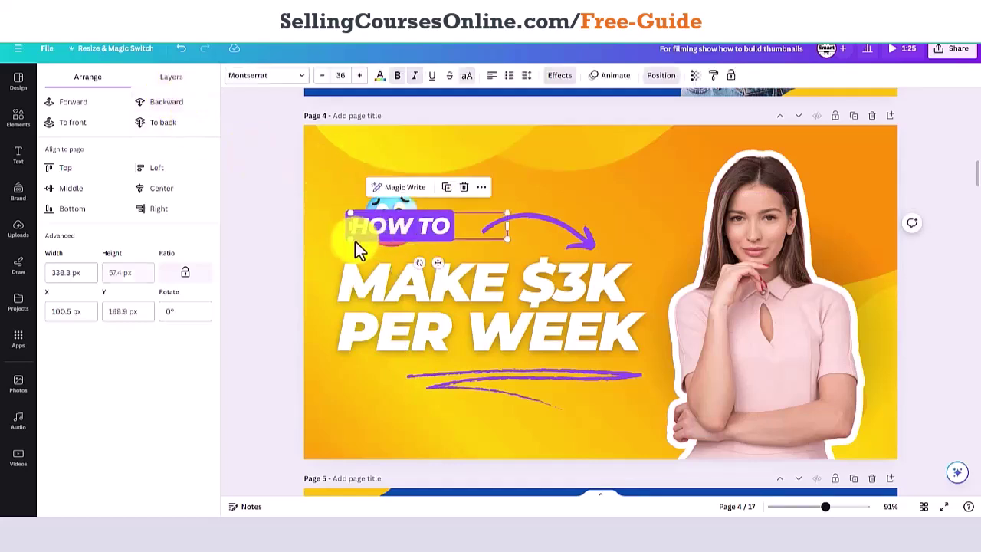
{"action": "left_click_drag", "start_coordinate": [378, 231], "coordinate": [460, 196]}
{"action": "left_click", "coordinate": [538, 191]}
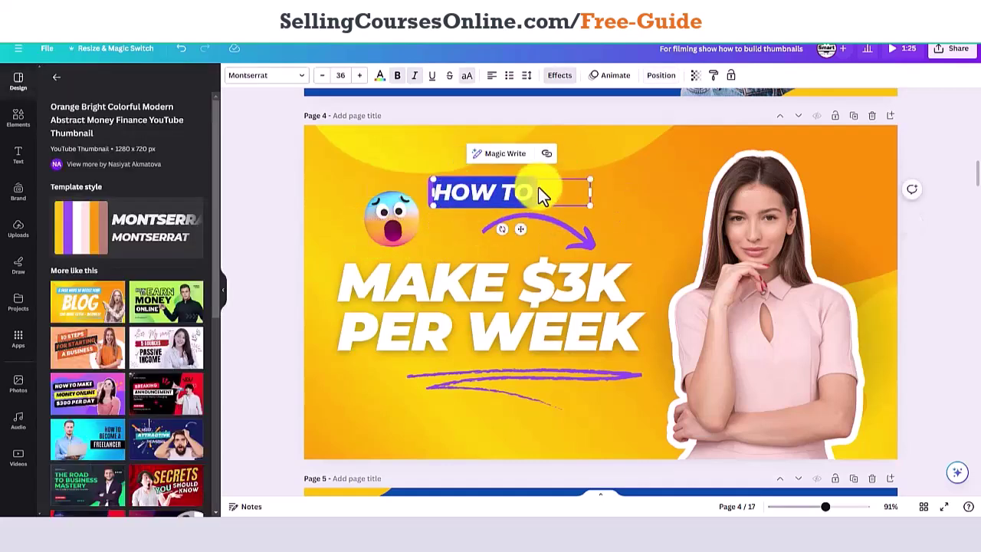
{"action": "left_click", "coordinate": [564, 169]}
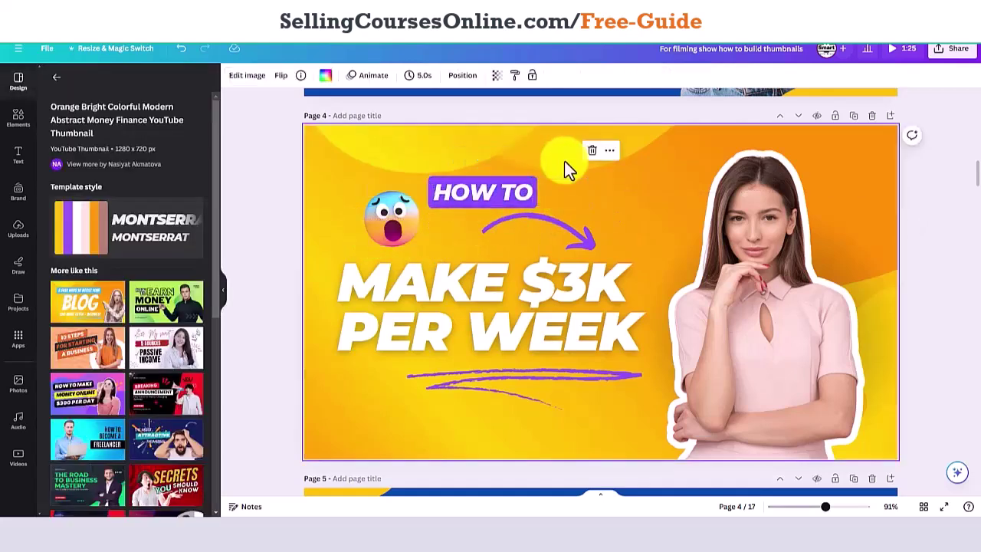
{"action": "left_click", "coordinate": [525, 196]}
{"action": "mouse_move", "coordinate": [525, 196]}
{"action": "left_mouse_down"}
{"action": "mouse_move", "coordinate": [550, 224]}
{"action": "mouse_move", "coordinate": [518, 182]}
{"action": "left_mouse_up"}
{"action": "double_click", "coordinate": [519, 182]}
{"action": "left_click", "coordinate": [481, 189]}
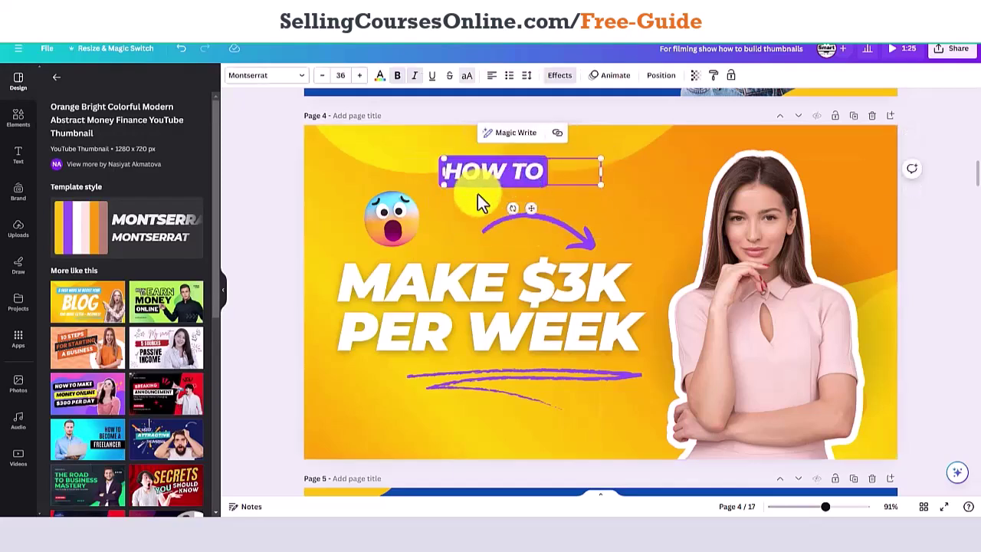
{"action": "left_click", "coordinate": [470, 183]}
{"action": "left_click_drag", "start_coordinate": [471, 183], "coordinate": [465, 194]}
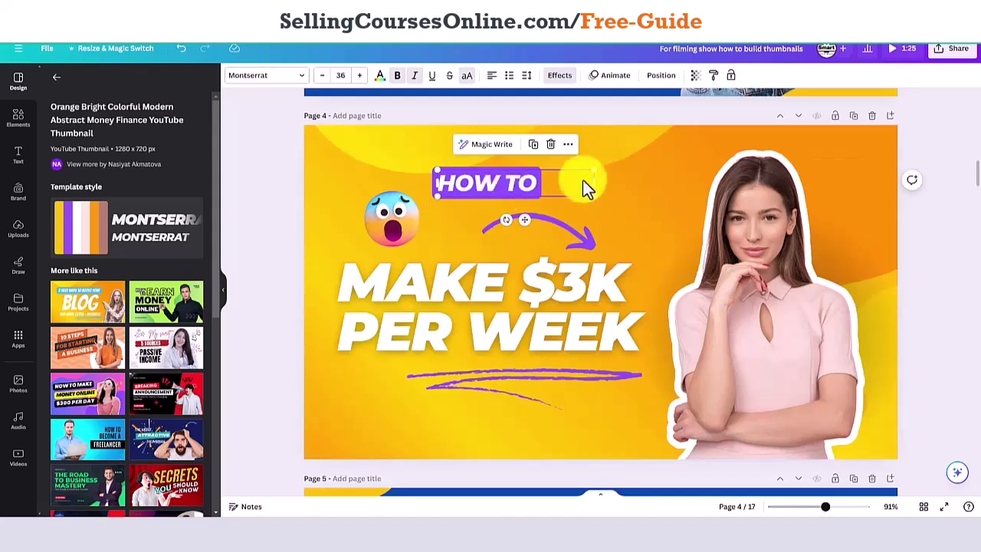
Enlarge the HOW TO label to font size 39.1 and shrink it to 30.6 by its corners
{"action": "mouse_move", "coordinate": [590, 167]}
{"action": "left_mouse_down"}
{"action": "mouse_move", "coordinate": [565, 184]}
{"action": "mouse_move", "coordinate": [608, 169]}
{"action": "left_mouse_up"}
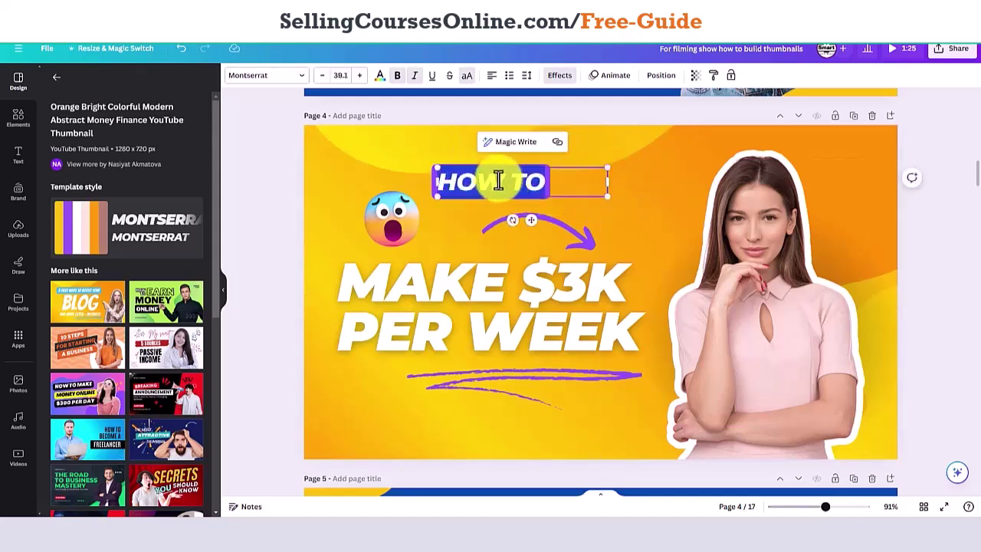
{"action": "left_click", "coordinate": [557, 142]}
{"action": "left_click", "coordinate": [506, 188]}
{"action": "left_click_drag", "start_coordinate": [436, 170], "coordinate": [472, 175]}
{"action": "left_click", "coordinate": [412, 203]}
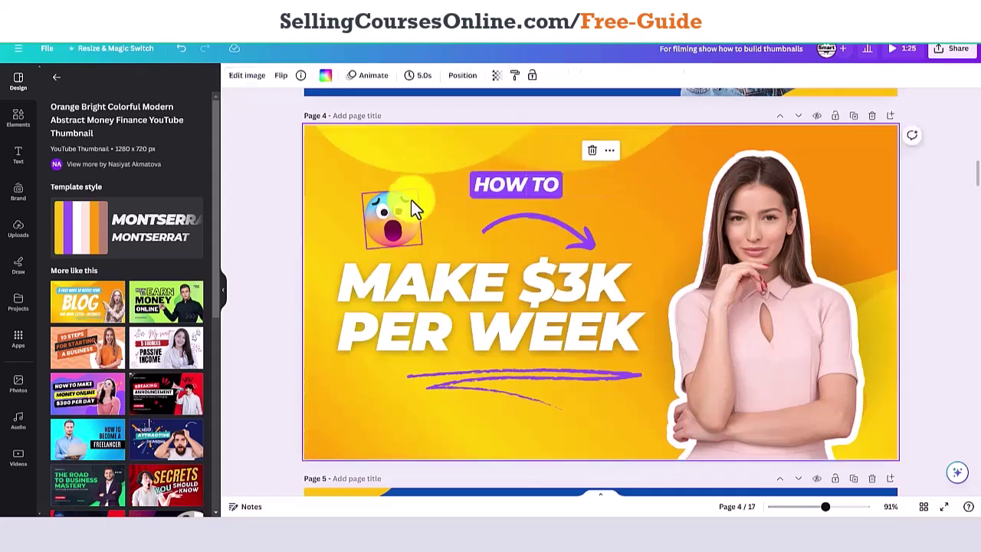
Move and rotate the purple arrow so that it points down at the emoji, and delete the HOW TO label
{"action": "left_click_drag", "start_coordinate": [546, 222], "coordinate": [472, 216]}
{"action": "left_click_drag", "start_coordinate": [517, 257], "coordinate": [491, 198]}
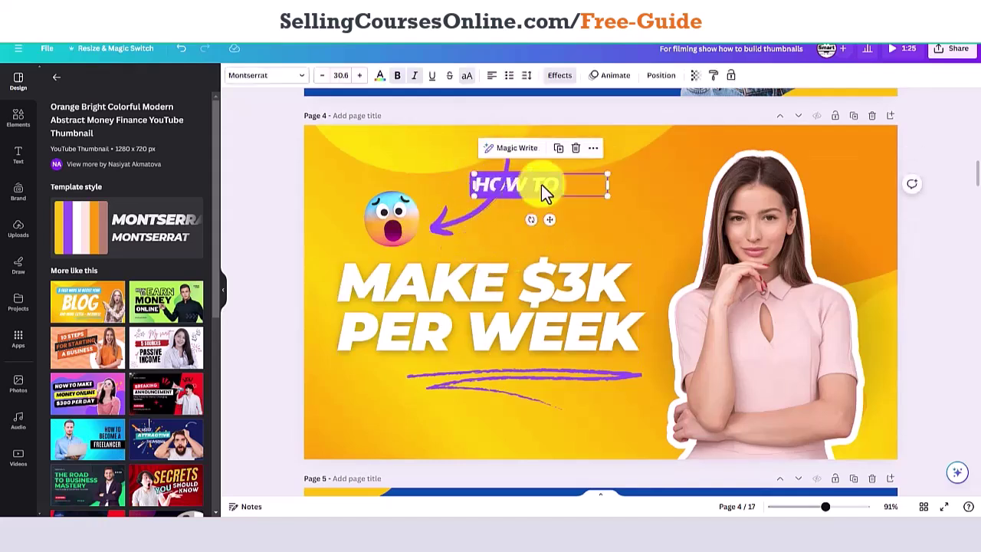
{"action": "left_click", "coordinate": [576, 148]}
Place the shocked emoji over the word MAKE and send it backward behind the heading
{"action": "left_click", "coordinate": [557, 291]}
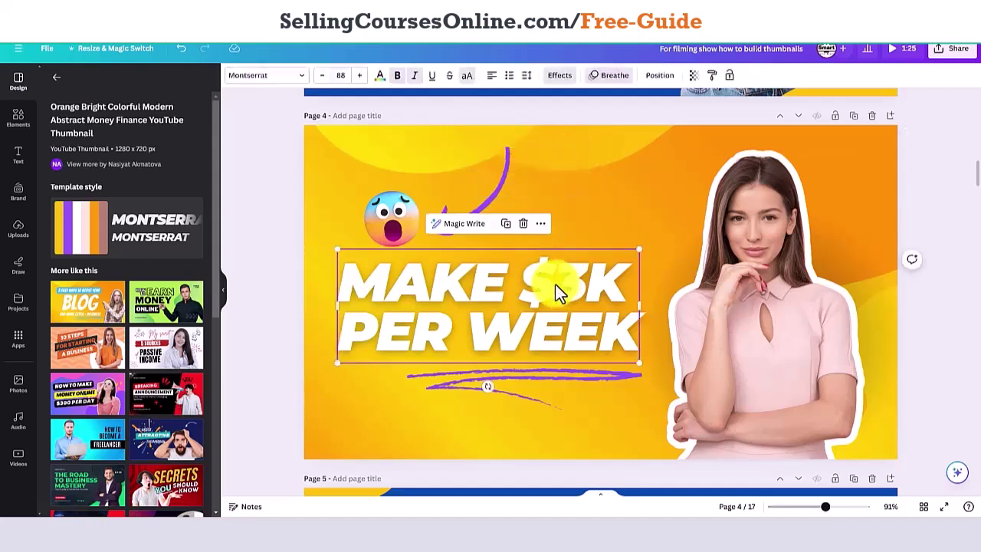
{"action": "left_click_drag", "start_coordinate": [400, 225], "coordinate": [448, 280]}
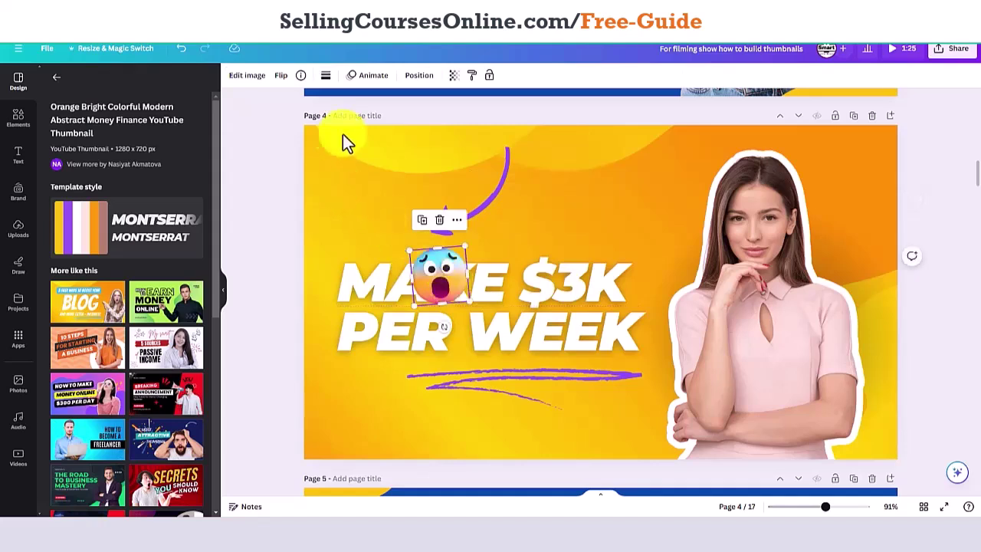
{"action": "left_click", "coordinate": [419, 76]}
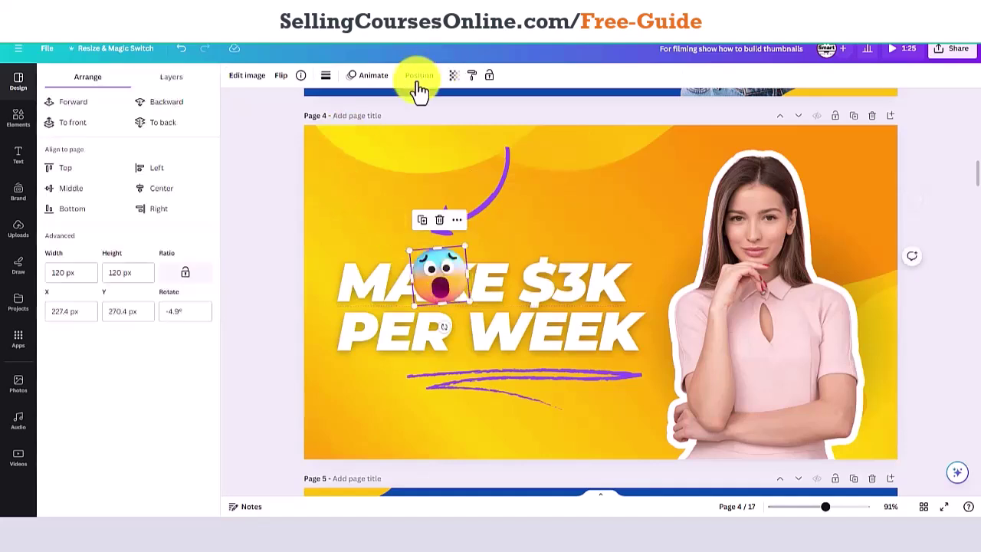
{"action": "left_click", "coordinate": [175, 104]}
Send the MAKE $3K PER WEEK heading to the back, move it up and place the emoji on the woman's chest
{"action": "left_click", "coordinate": [523, 289]}
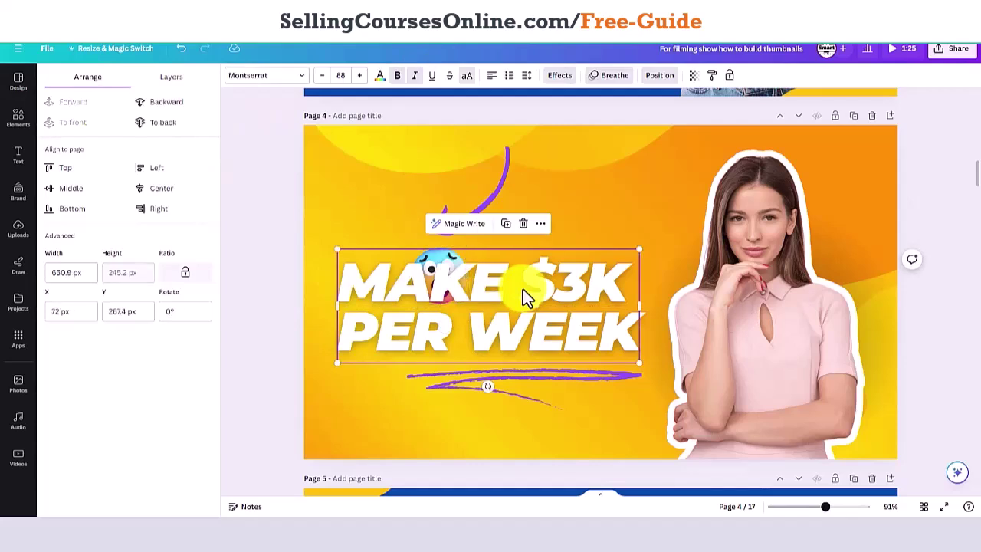
{"action": "left_click", "coordinate": [161, 129]}
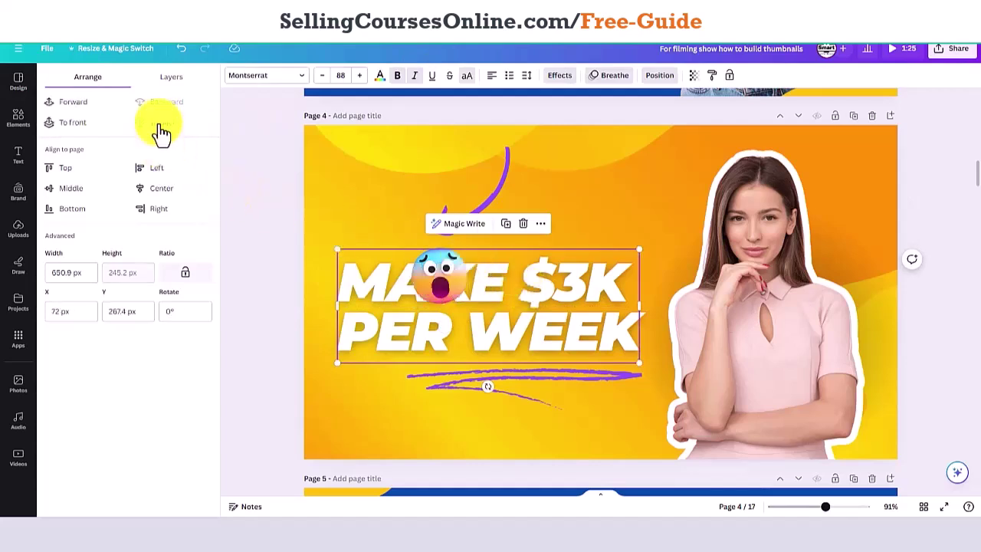
{"action": "left_click_drag", "start_coordinate": [435, 274], "coordinate": [427, 220]}
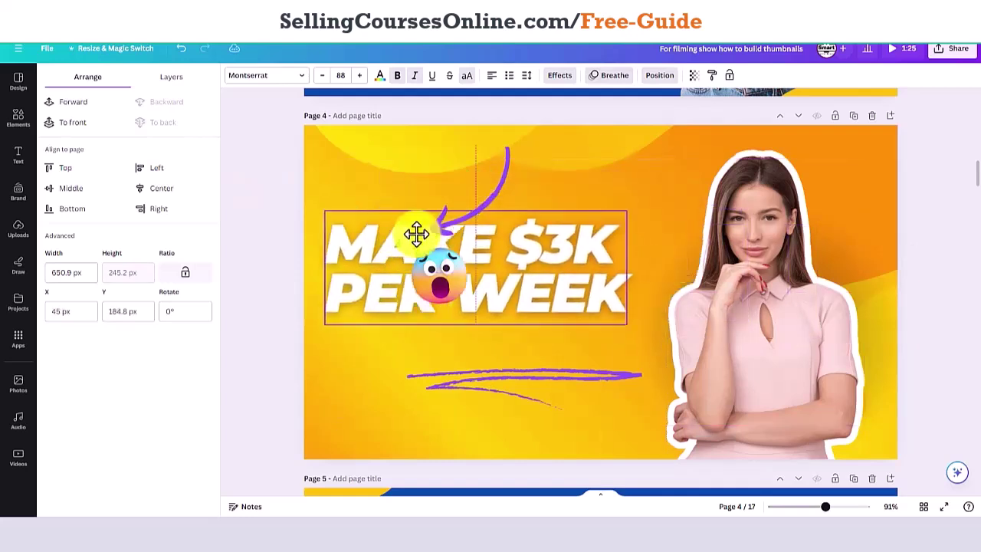
{"action": "left_click", "coordinate": [451, 286]}
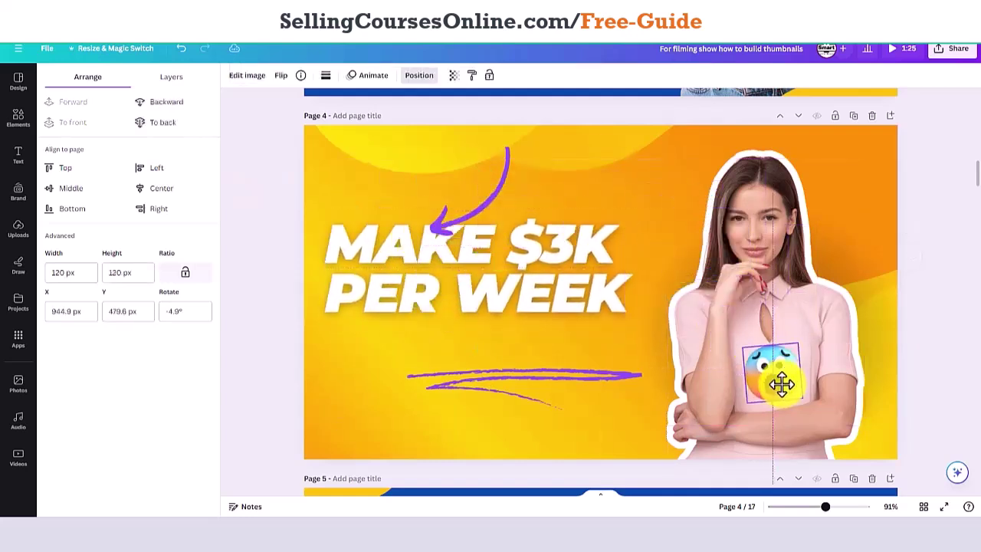
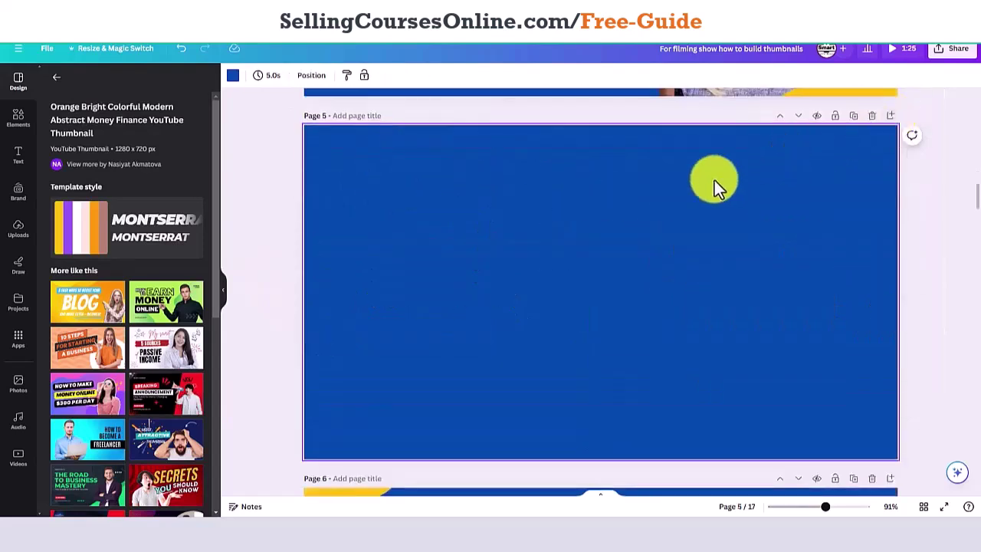
Apply the Bold Modern Earn Money Tips template to the blank page 5, and narrow and reposition its ONLINE label
{"action": "left_click_drag", "start_coordinate": [173, 311], "coordinate": [429, 188]}
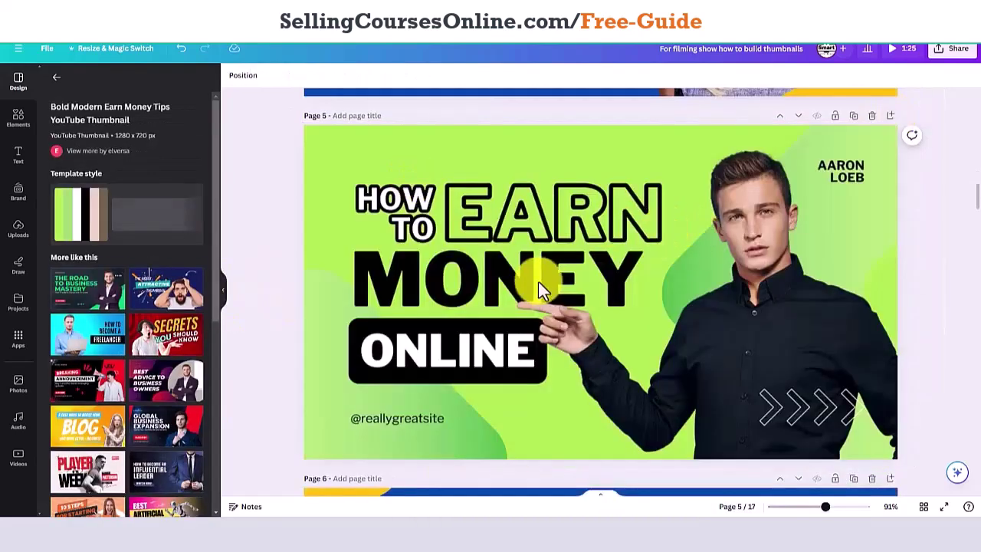
{"action": "left_click", "coordinate": [421, 357]}
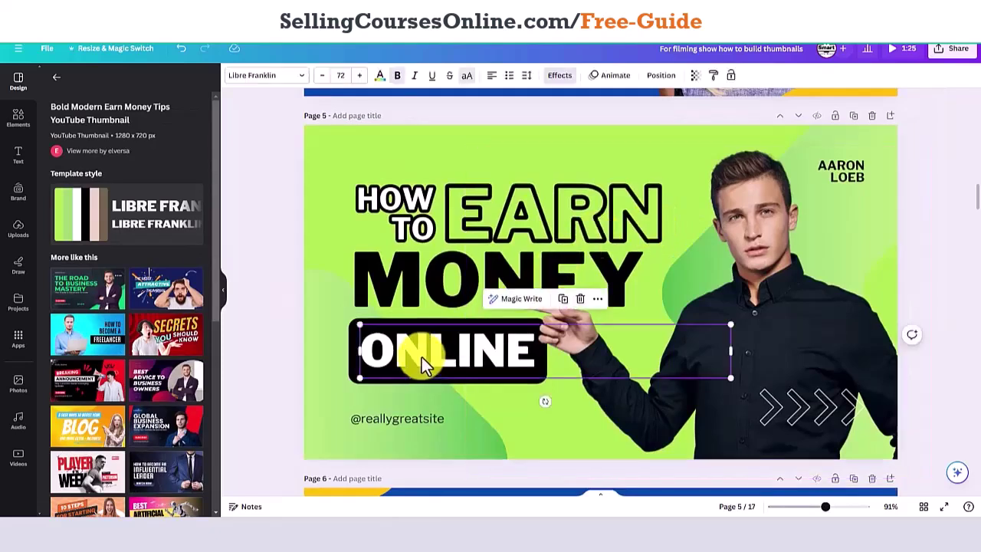
{"action": "double_click", "coordinate": [421, 357]}
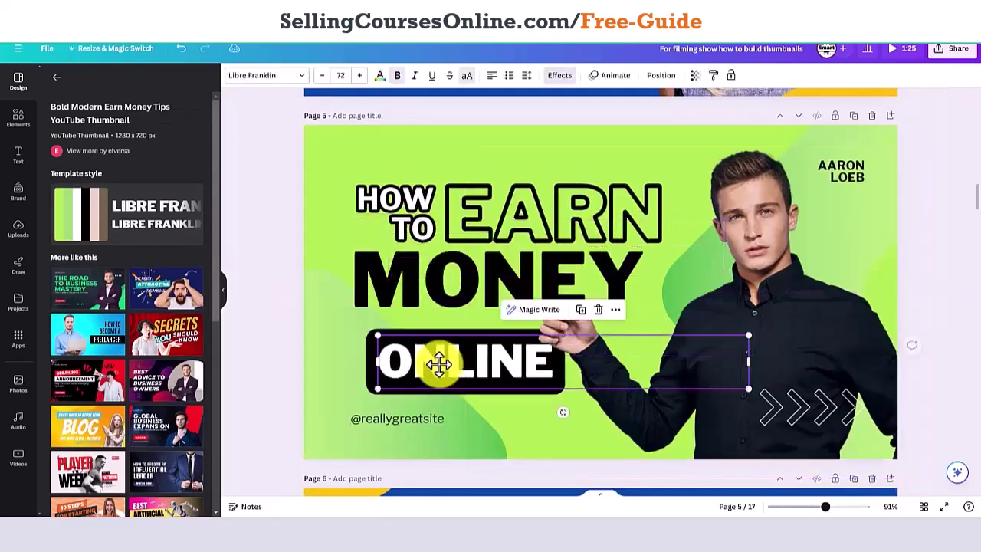
{"action": "left_click_drag", "start_coordinate": [748, 366], "coordinate": [532, 382]}
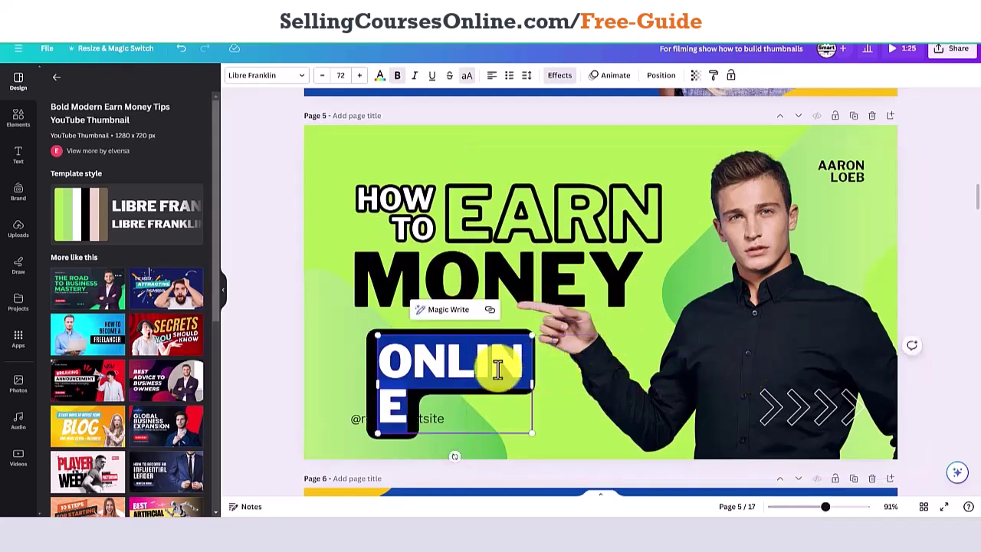
{"action": "left_click", "coordinate": [496, 361]}
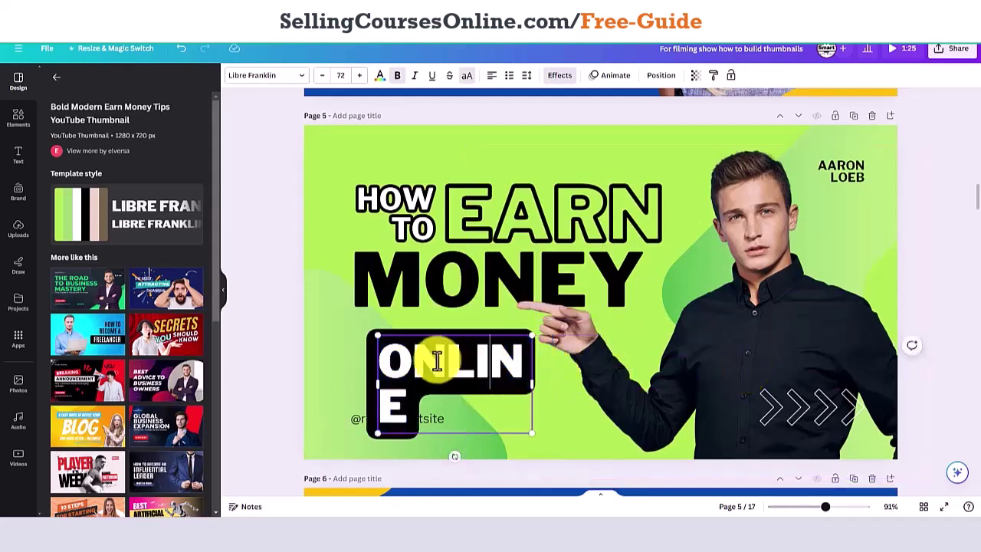
{"action": "left_click", "coordinate": [385, 366]}
{"action": "left_click", "coordinate": [408, 363]}
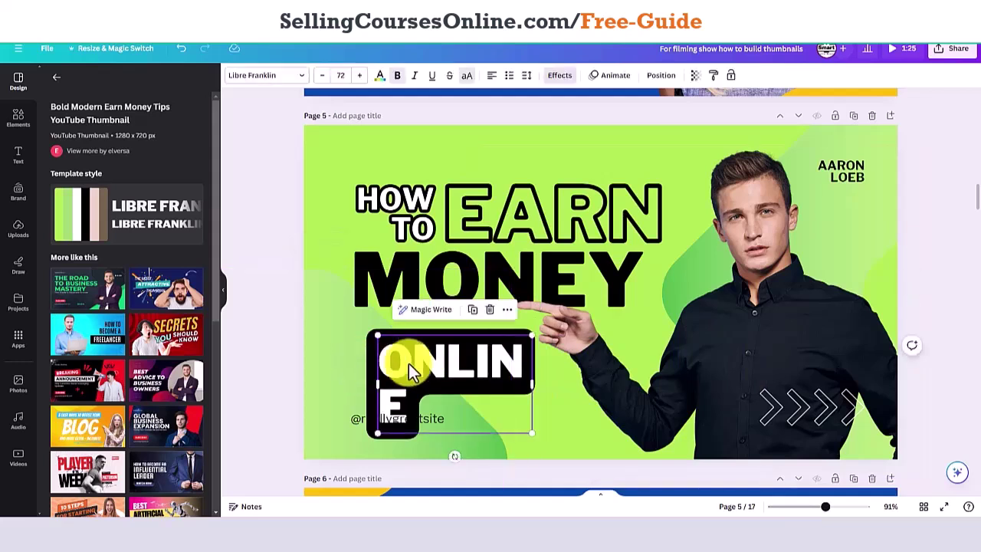
{"action": "left_click_drag", "start_coordinate": [414, 360], "coordinate": [452, 339]}
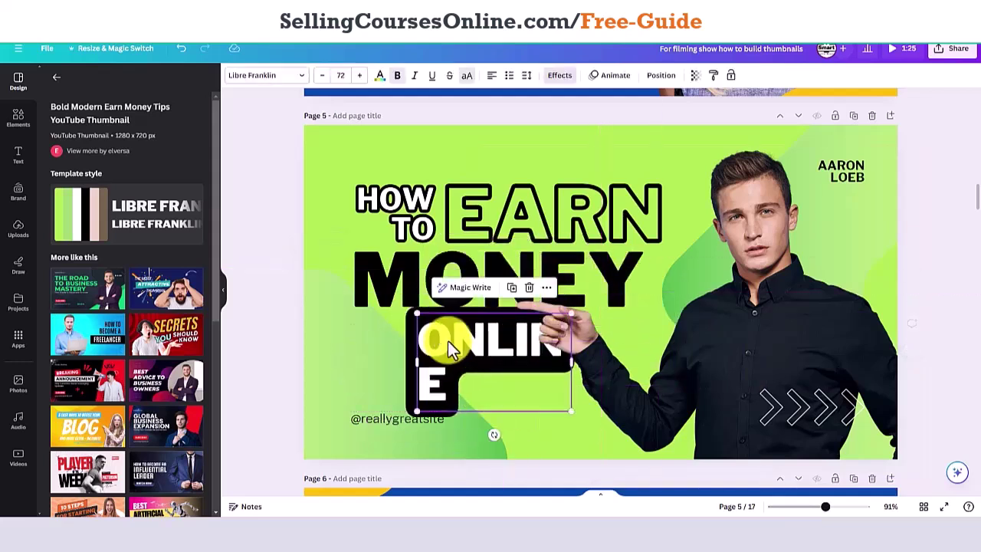
Move the HOW TO label up and away from EARN, towards the thumbnail's upper-left corner
{"action": "left_click", "coordinate": [572, 284]}
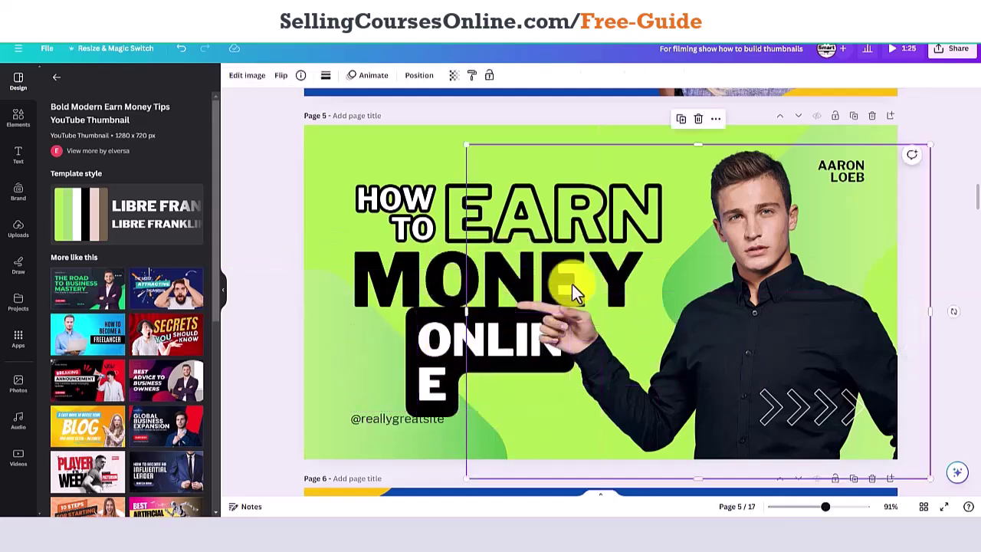
{"action": "left_click", "coordinate": [437, 210]}
{"action": "left_click_drag", "start_coordinate": [412, 211], "coordinate": [401, 182]}
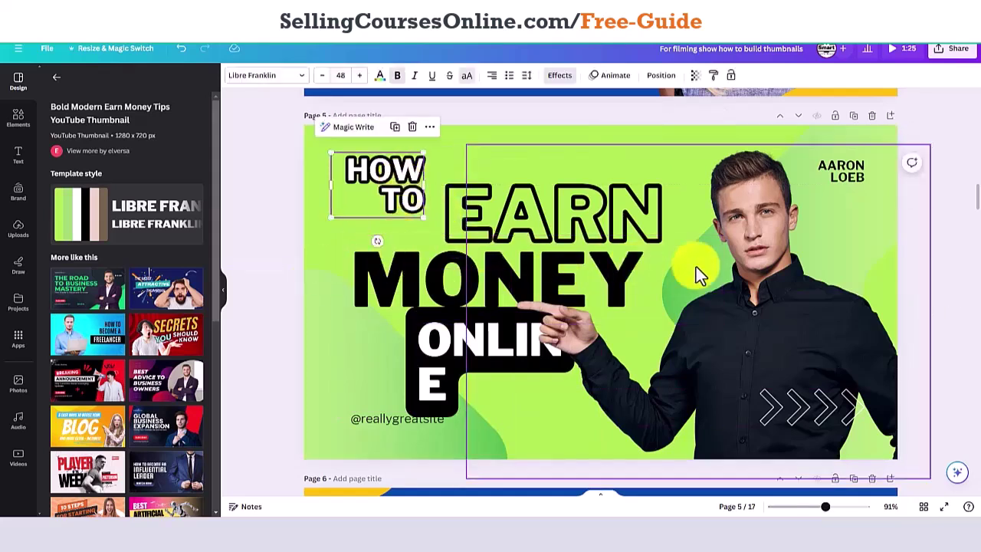
Delete the green page 5, and add a blank page filled with the Red Colorful Tips Youtube Thumbnail template
{"action": "left_click", "coordinate": [871, 116]}
{"action": "left_click", "coordinate": [889, 116]}
{"action": "left_click_drag", "start_coordinate": [193, 355], "coordinate": [420, 192]}
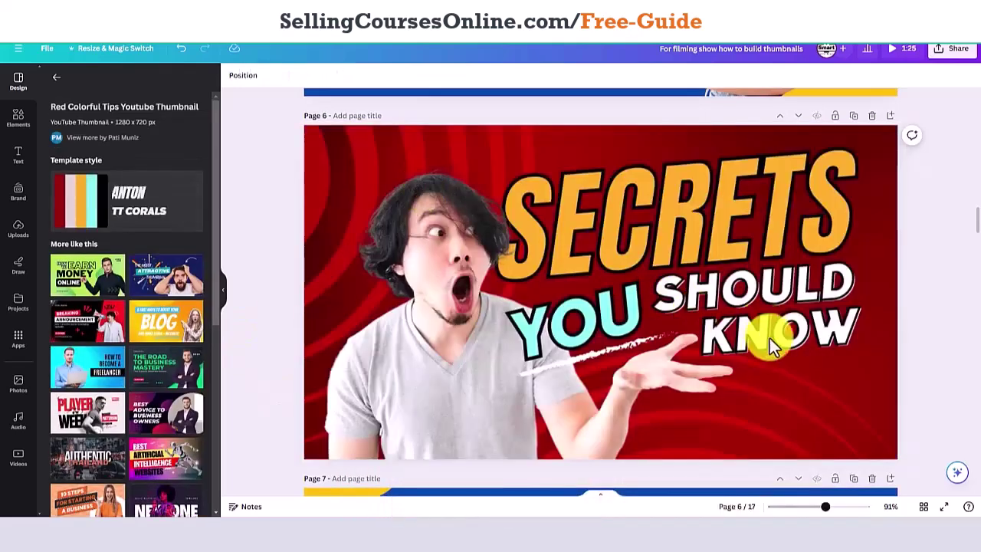
Shift the SHOULD KNOW text slightly down and delete its letters up to the final W
{"action": "left_click", "coordinate": [740, 360]}
{"action": "mouse_move", "coordinate": [759, 334]}
{"action": "left_mouse_down"}
{"action": "mouse_move", "coordinate": [729, 383]}
{"action": "mouse_move", "coordinate": [695, 344]}
{"action": "mouse_move", "coordinate": [735, 330]}
{"action": "mouse_move", "coordinate": [754, 345]}
{"action": "left_mouse_up"}
{"action": "left_click", "coordinate": [661, 301]}
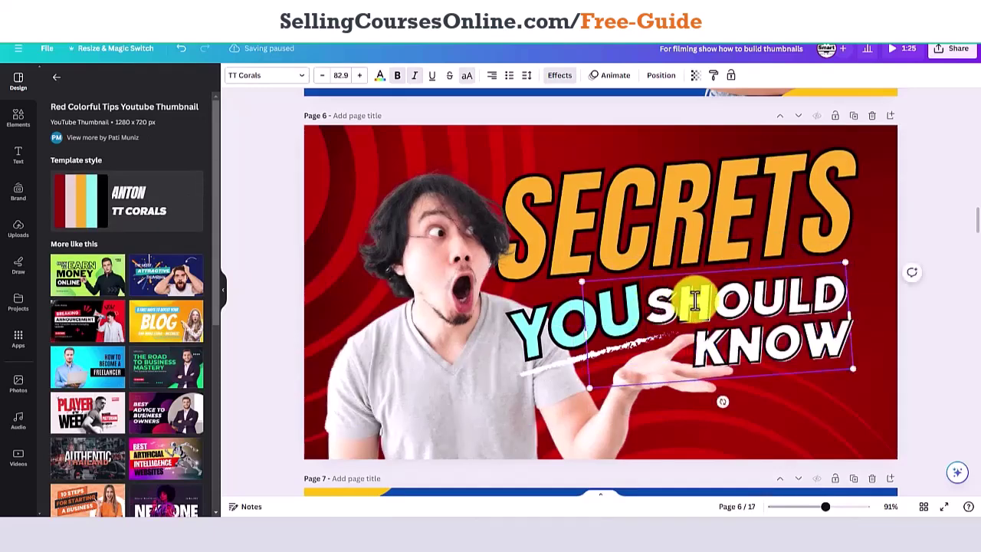
{"action": "key", "text": "Delete"}
{"action": "key", "text": "Delete"}
{"action": "key", "text": "Delete"}
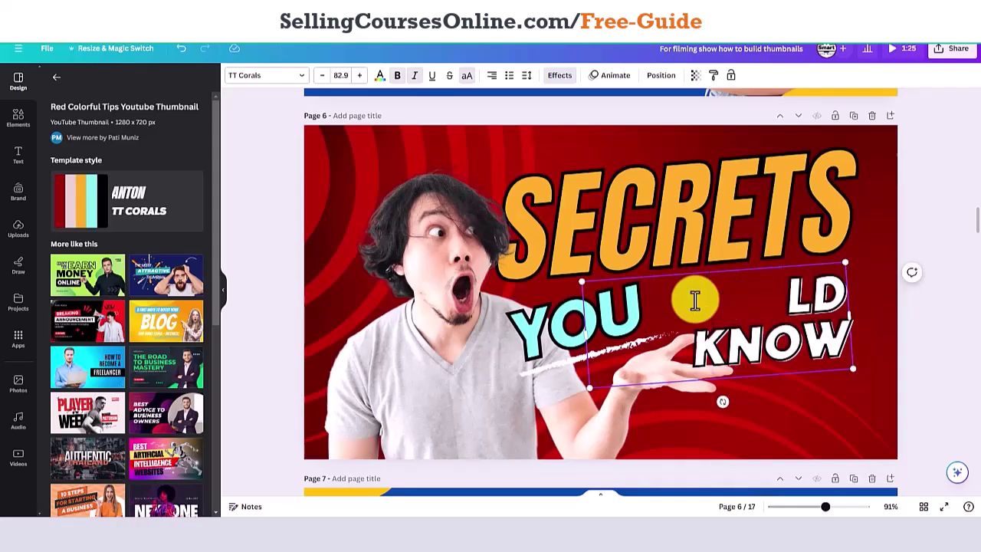
{"action": "key", "text": "Delete"}
{"action": "key", "text": "Delete"}
{"action": "key", "text": "Delete"}
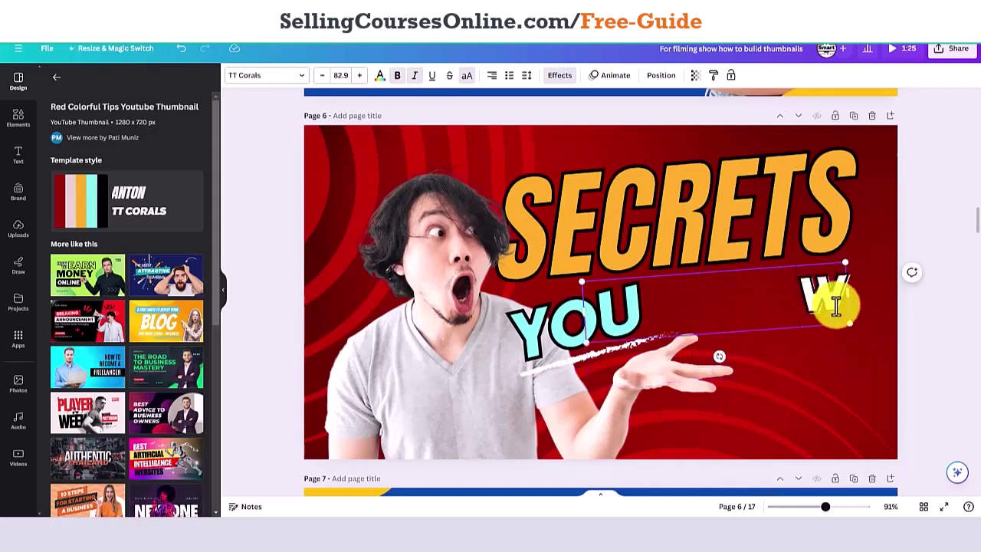
{"action": "type", "text": "KKKKKK"}
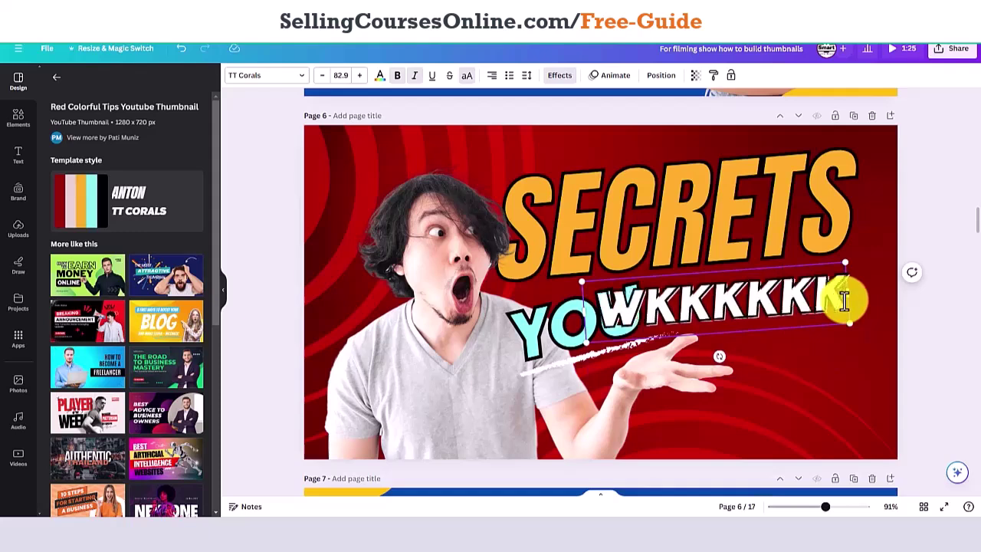
{"action": "key", "text": "BackSpace"}
{"action": "key", "text": "BackSpace"}
{"action": "key", "text": "BackSpace"}
{"action": "key", "text": "BackSpace"}
{"action": "key", "text": "BackSpace"}
{"action": "key", "text": "BackSpace"}
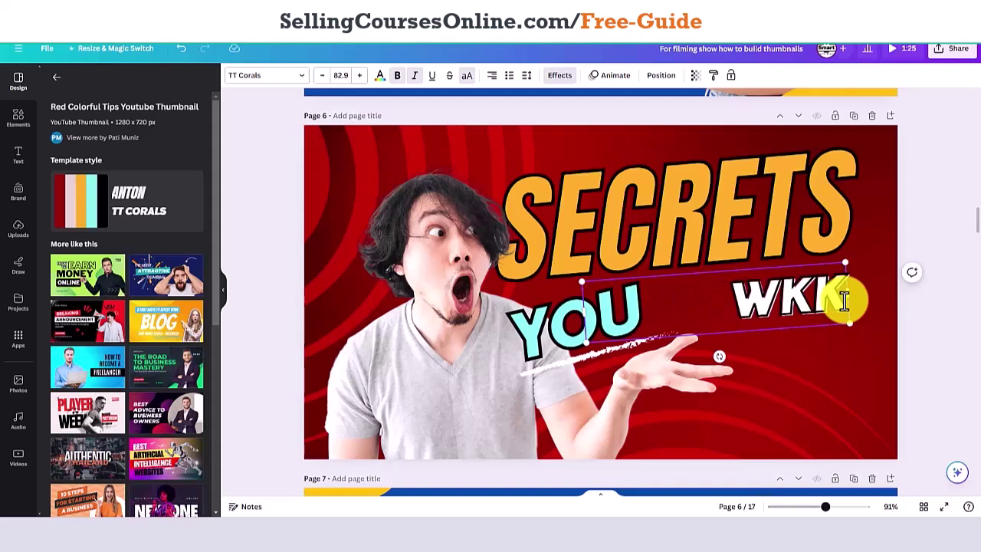
Extend the remaining W to read WOJJHGBN and move this text over the man's head and the start of SECRETS
{"action": "type", "text": "OJJHGBN"}
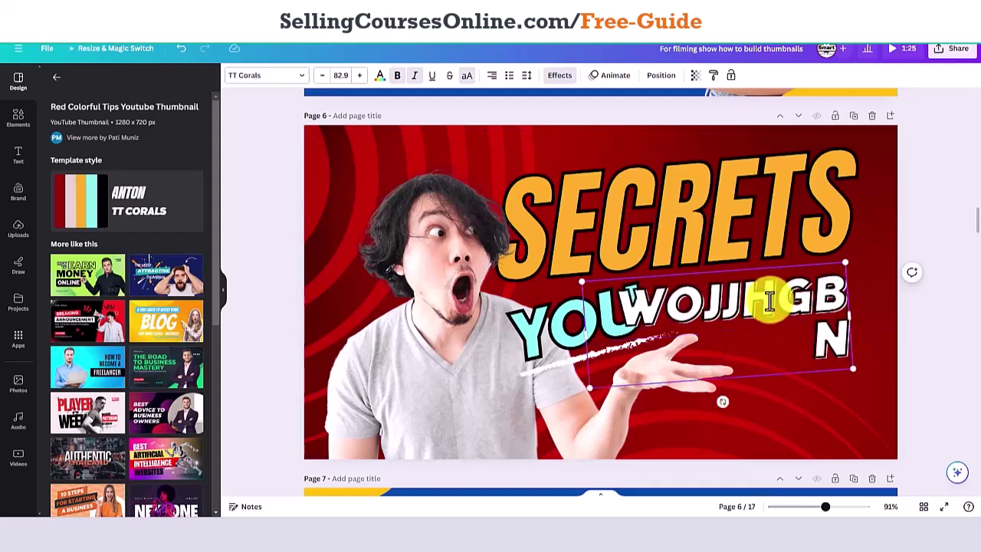
{"action": "left_click", "coordinate": [676, 258]}
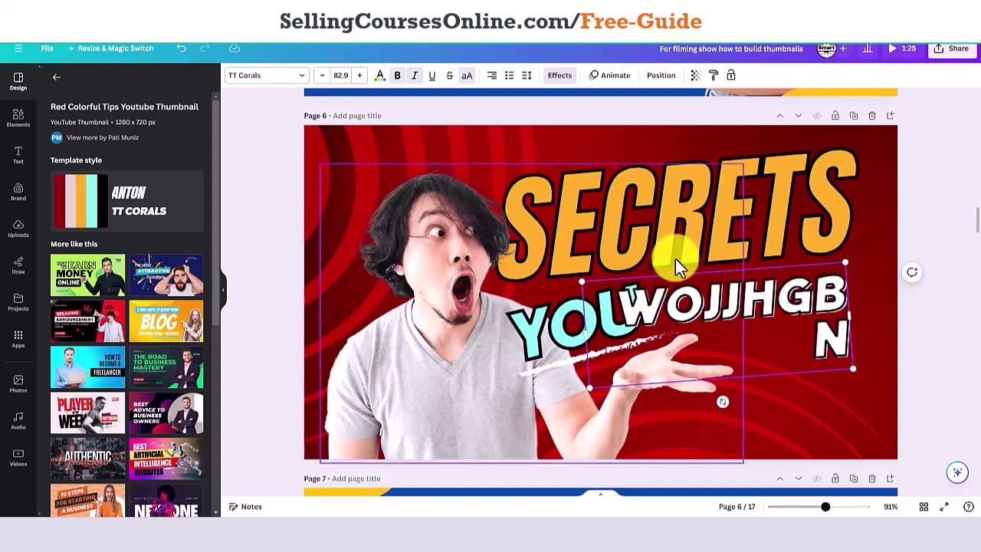
{"action": "left_click", "coordinate": [772, 293]}
{"action": "left_click_drag", "start_coordinate": [773, 291], "coordinate": [554, 192]}
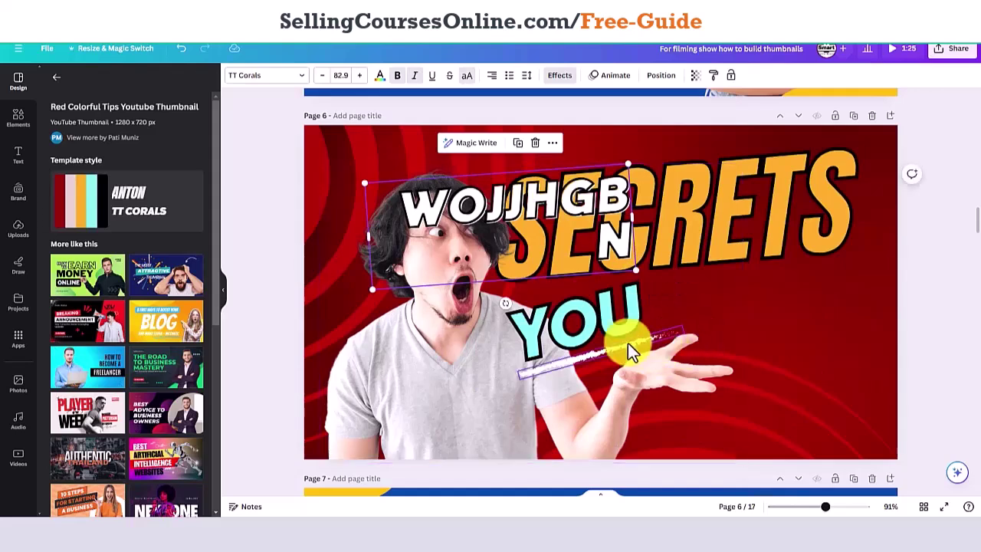
Delete the white brush stroke and move the YOU text to just above the man's open hand
{"action": "left_click", "coordinate": [604, 318]}
{"action": "left_click_drag", "start_coordinate": [604, 317], "coordinate": [799, 344]}
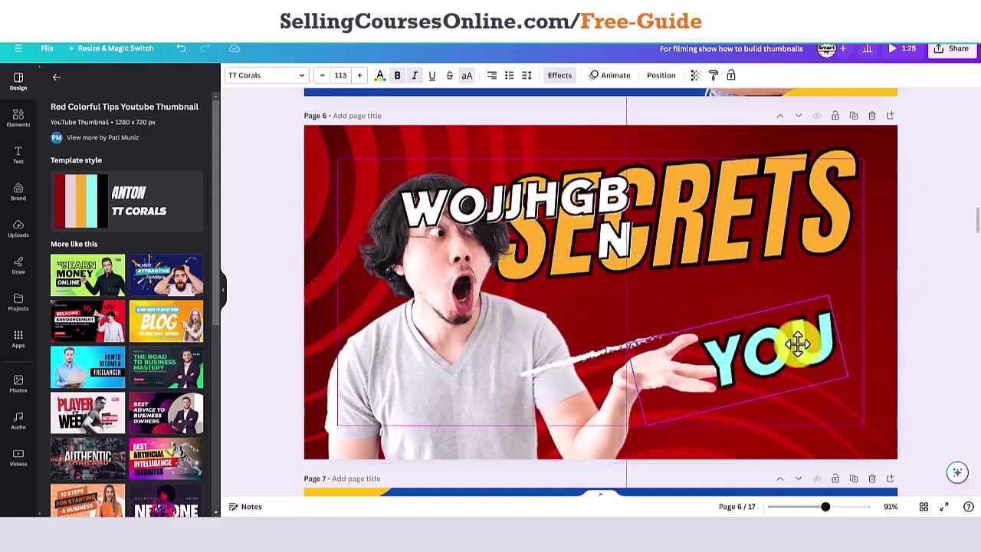
{"action": "left_click", "coordinate": [590, 350]}
{"action": "left_click", "coordinate": [588, 355]}
{"action": "mouse_move", "coordinate": [589, 355]}
{"action": "left_mouse_down"}
{"action": "mouse_move", "coordinate": [659, 309]}
{"action": "mouse_move", "coordinate": [630, 317]}
{"action": "left_mouse_up"}
{"action": "mouse_move", "coordinate": [725, 290]}
{"action": "left_mouse_down"}
{"action": "mouse_move", "coordinate": [849, 306]}
{"action": "mouse_move", "coordinate": [707, 281]}
{"action": "mouse_move", "coordinate": [692, 295]}
{"action": "left_mouse_up"}
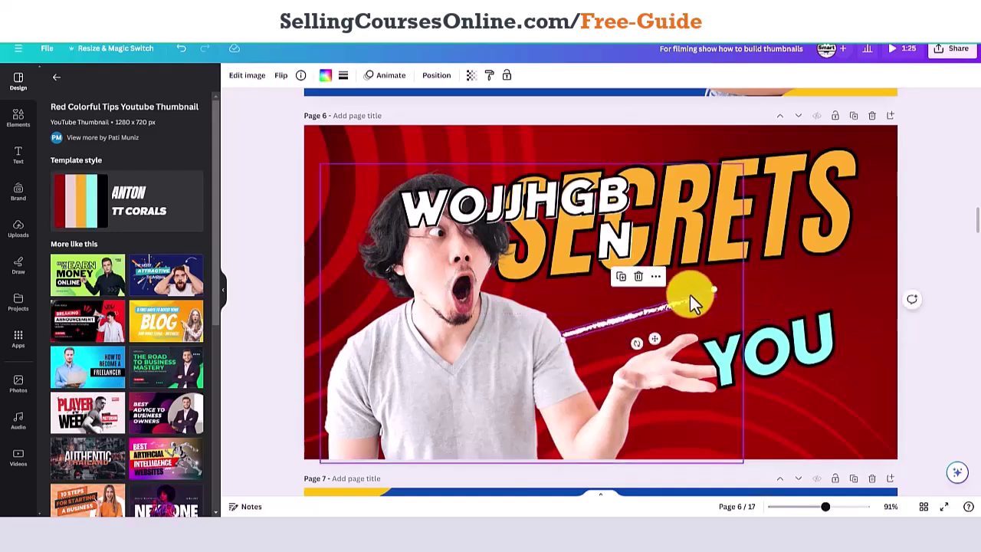
{"action": "left_click", "coordinate": [639, 278]}
{"action": "left_click", "coordinate": [720, 349]}
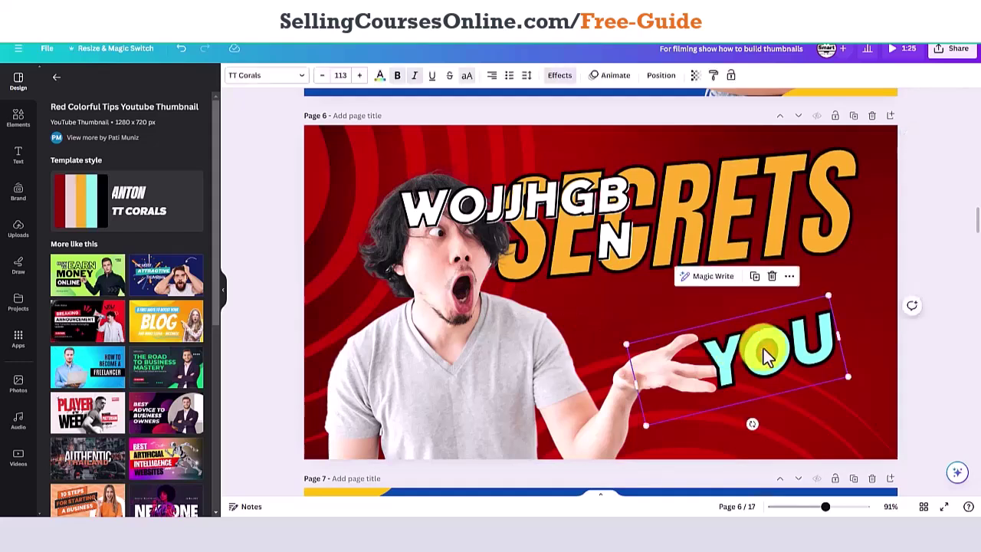
{"action": "left_click_drag", "start_coordinate": [758, 354], "coordinate": [720, 315]}
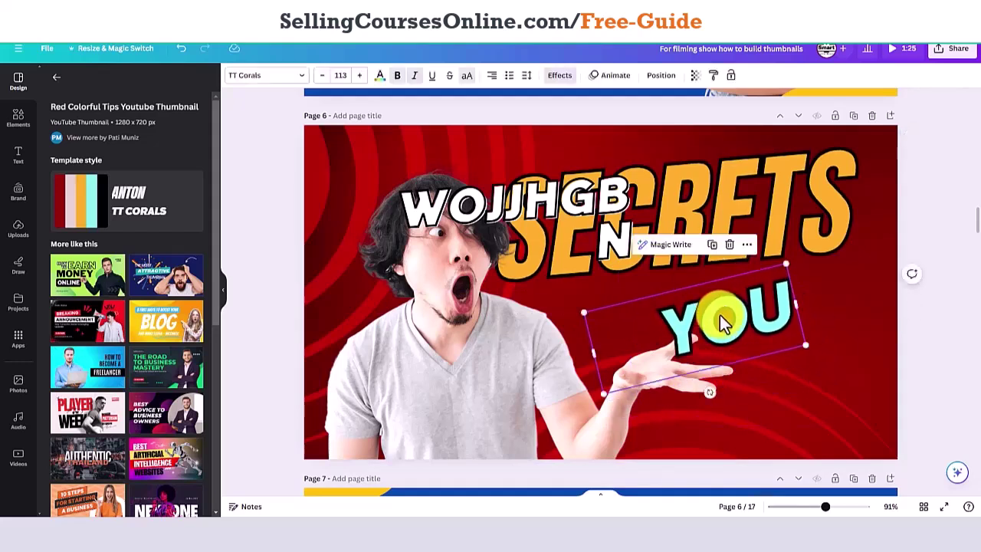
Shrink the man's picture to about half its size and move it up beneath the WOJJHGBN text
{"action": "left_click", "coordinate": [506, 360]}
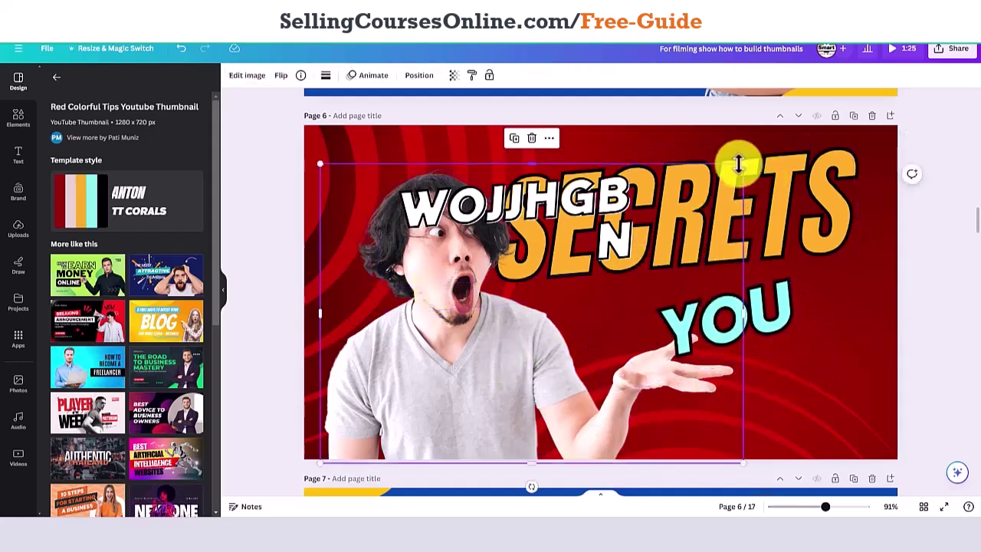
{"action": "left_click_drag", "start_coordinate": [743, 163], "coordinate": [509, 287]}
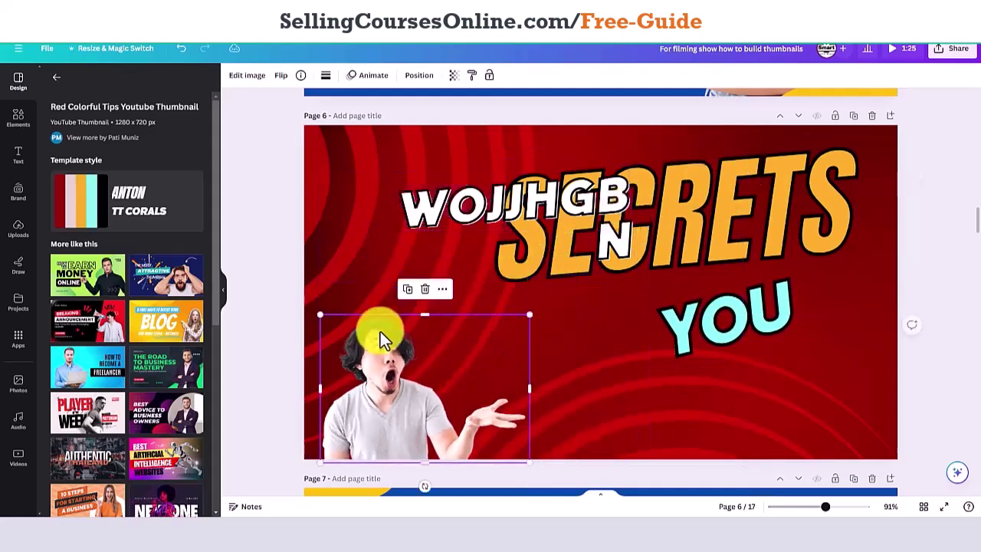
{"action": "left_click_drag", "start_coordinate": [383, 374], "coordinate": [413, 285]}
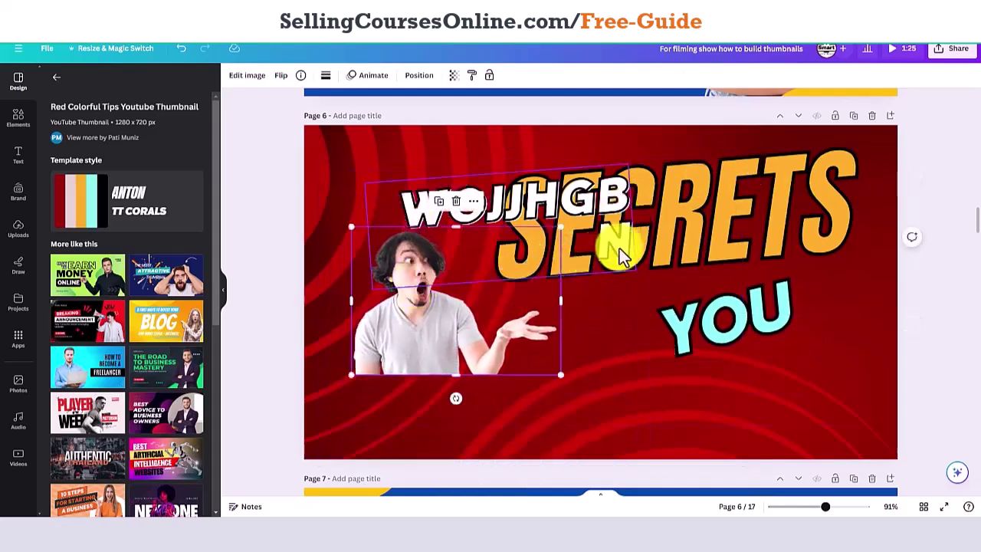
Move the SECRETS heading down so that it sits beside the man and overlaps the YOU text
{"action": "left_click", "coordinate": [730, 226]}
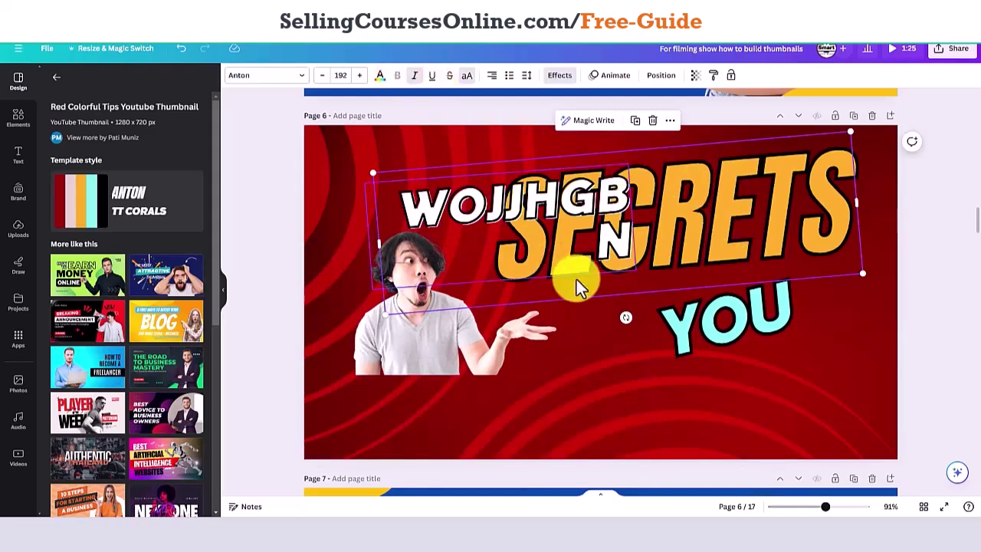
{"action": "double_click", "coordinate": [738, 256]}
{"action": "left_click", "coordinate": [738, 256]}
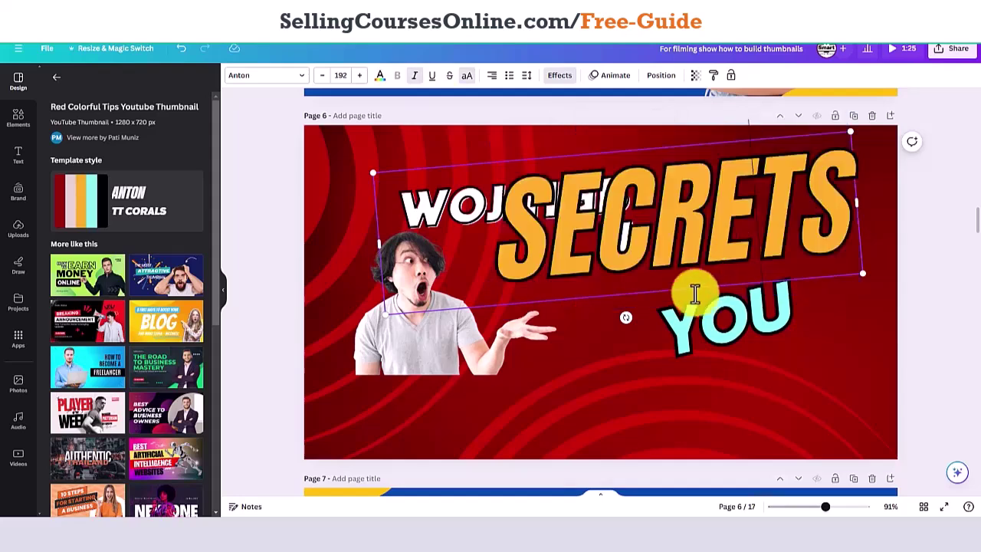
{"action": "left_click", "coordinate": [595, 326]}
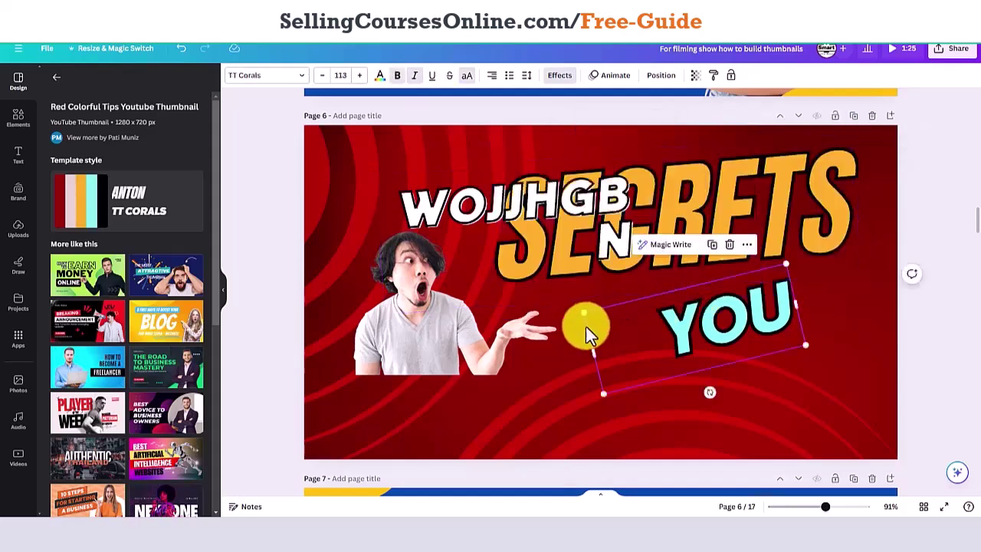
{"action": "left_click", "coordinate": [572, 272]}
{"action": "left_click", "coordinate": [689, 262]}
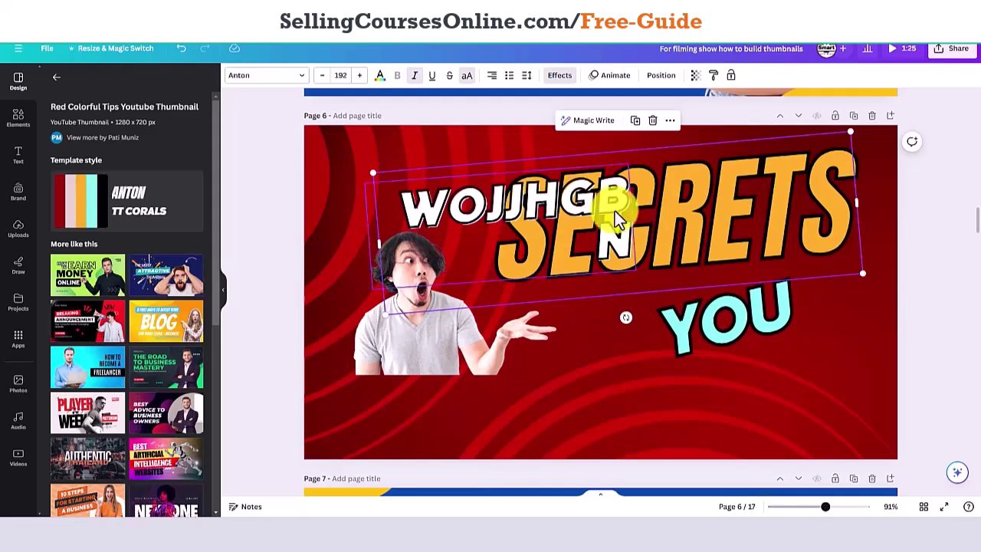
{"action": "left_click_drag", "start_coordinate": [564, 202], "coordinate": [536, 273]}
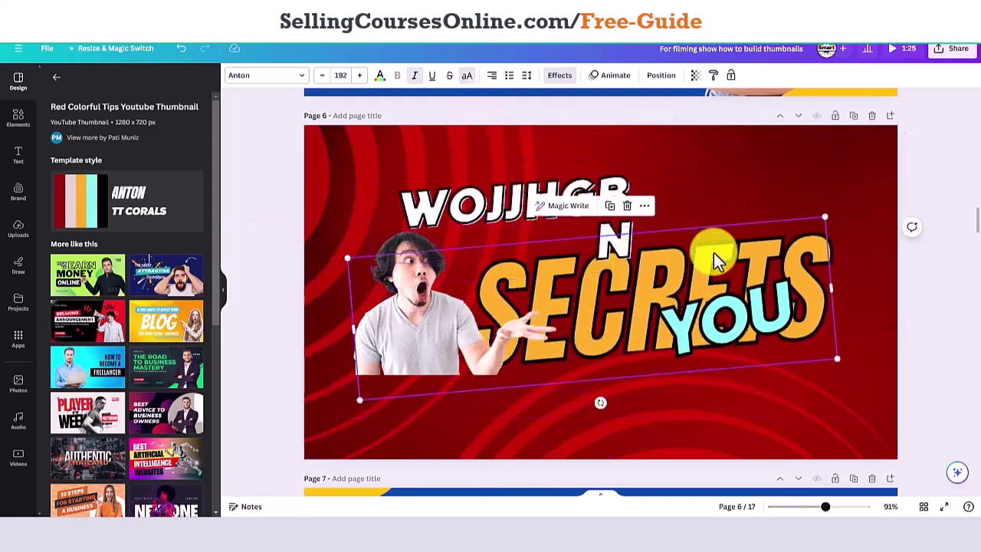
{"action": "left_click_drag", "start_coordinate": [715, 256], "coordinate": [722, 223]}
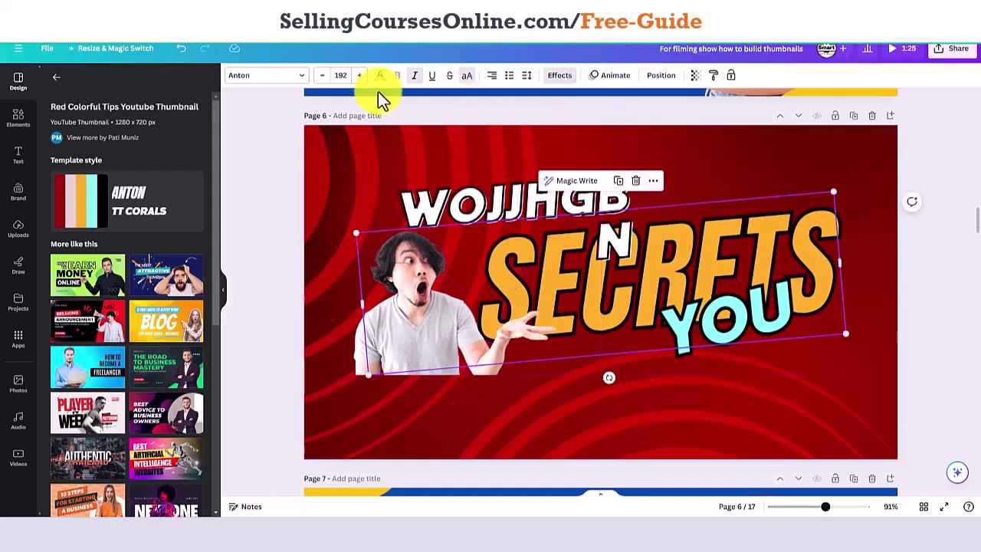
Change the SECRETS heading's font to Chunk Five and reduce its font size
{"action": "left_click", "coordinate": [305, 75]}
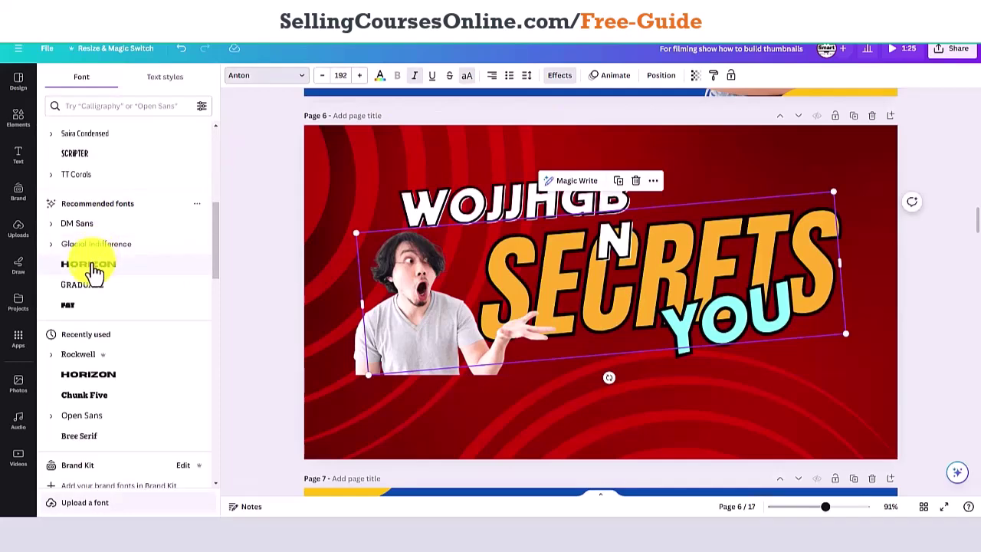
{"action": "left_click", "coordinate": [92, 265]}
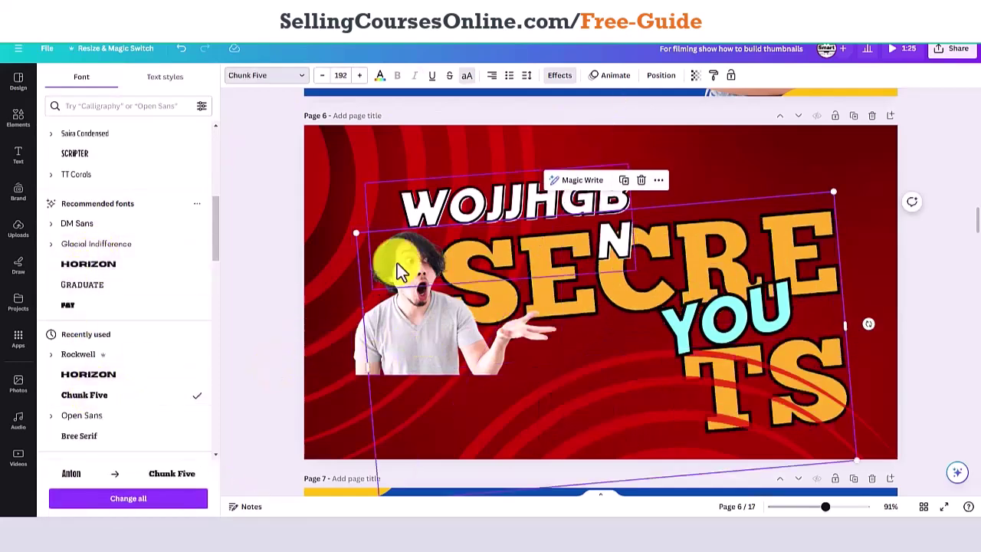
{"action": "left_click", "coordinate": [322, 75]}
{"action": "left_click", "coordinate": [322, 75]}
{"action": "left_click", "coordinate": [322, 75]}
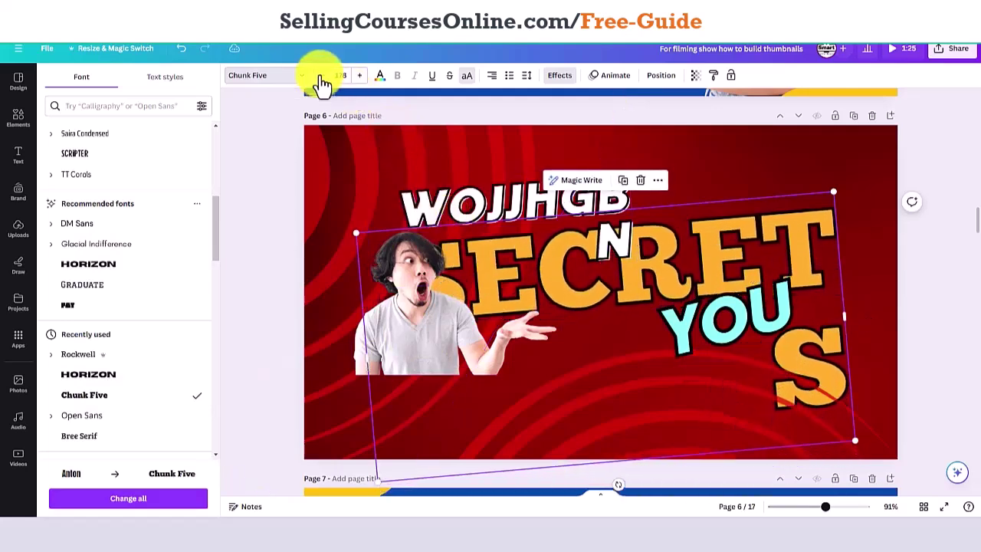
{"action": "left_click", "coordinate": [860, 228]}
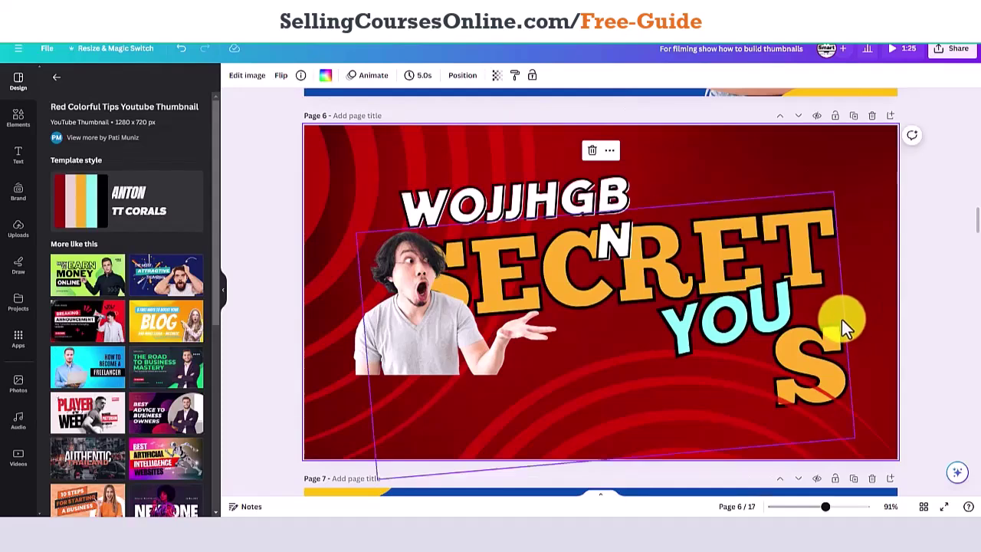
Move the SECRETS heading up so it overlaps the WOJJHGBN text and reduce its font size to 168
{"action": "left_click_drag", "start_coordinate": [729, 257], "coordinate": [706, 202]}
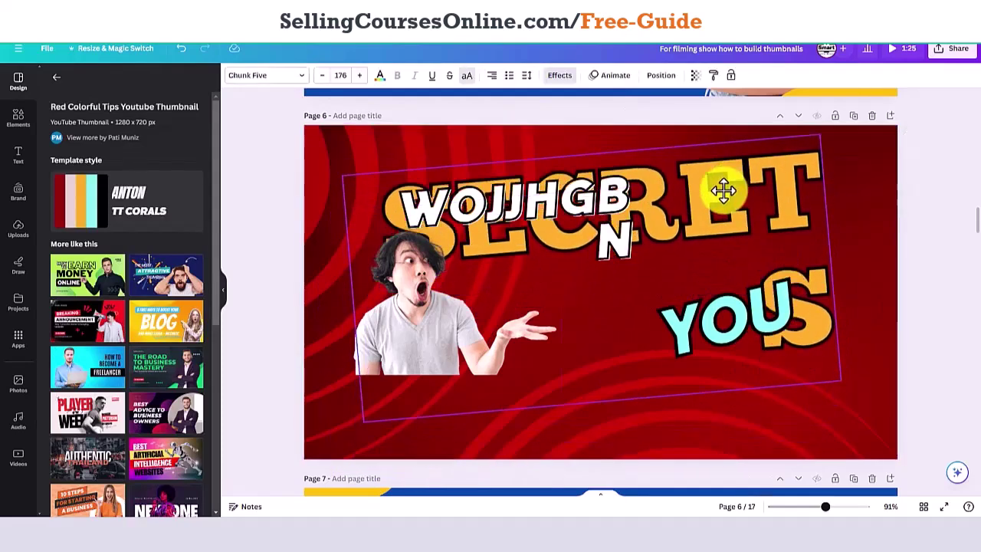
{"action": "left_click", "coordinate": [865, 286]}
{"action": "left_click", "coordinate": [766, 212]}
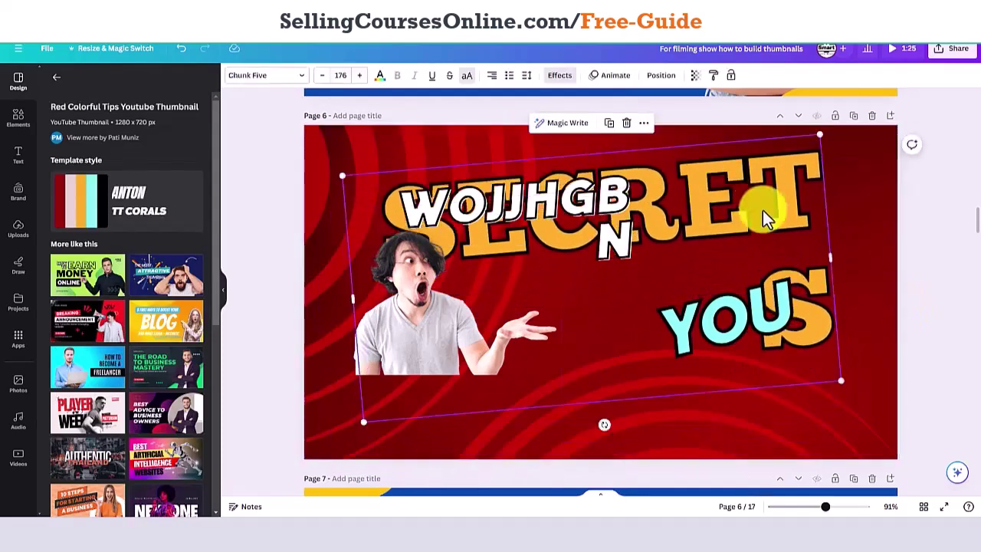
{"action": "left_click", "coordinate": [321, 75]}
{"action": "left_click", "coordinate": [322, 75]}
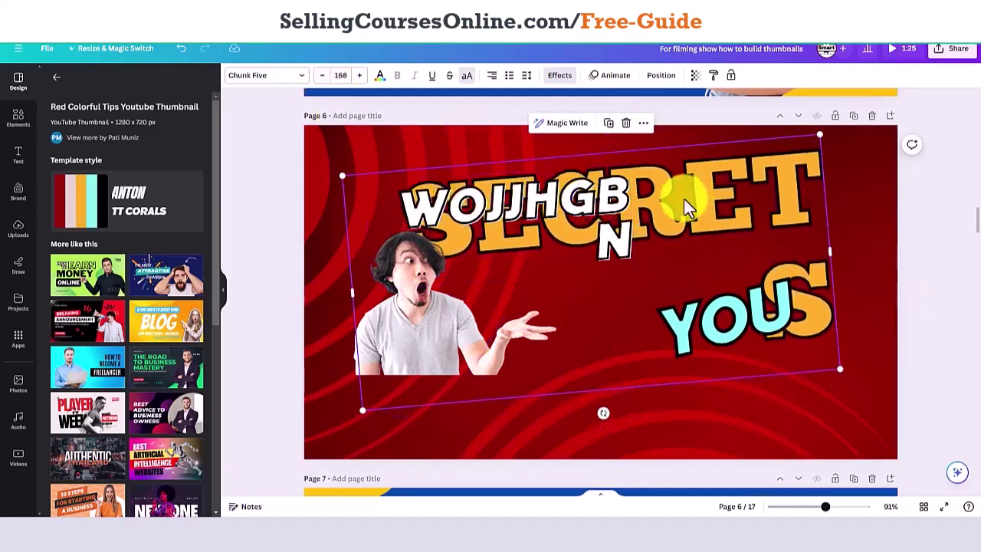
Delete the red SECRETS thumbnail page
{"action": "left_click", "coordinate": [872, 116]}
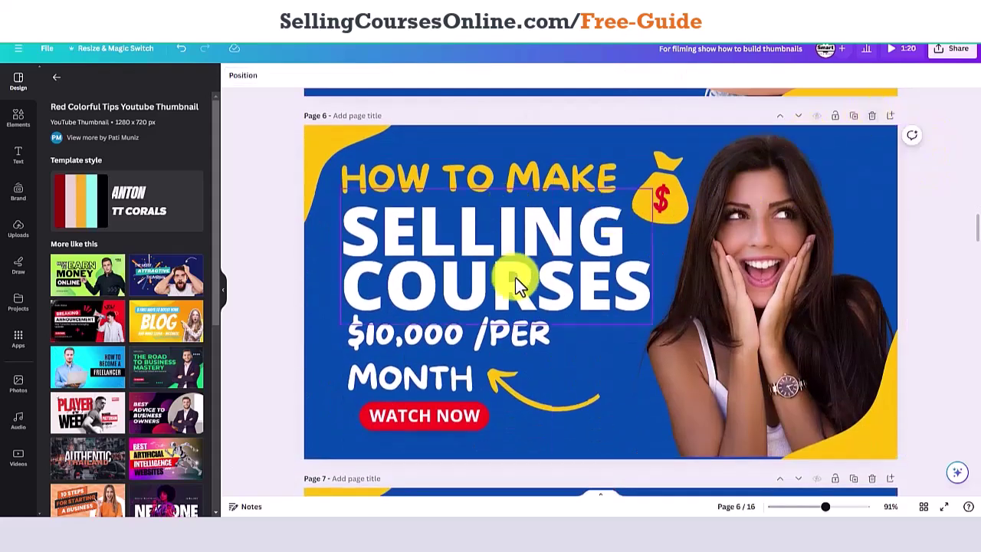
Try the orange MAKE $3K PER WEEK template on a newly added page and delete that page again
{"action": "left_click", "coordinate": [889, 116]}
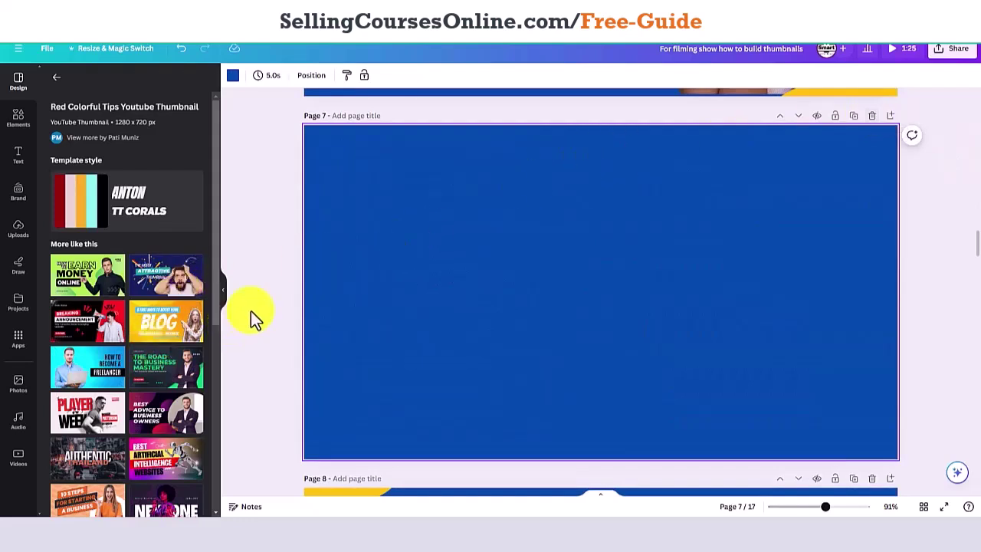
{"action": "left_click_drag", "start_coordinate": [214, 294], "coordinate": [199, 490]}
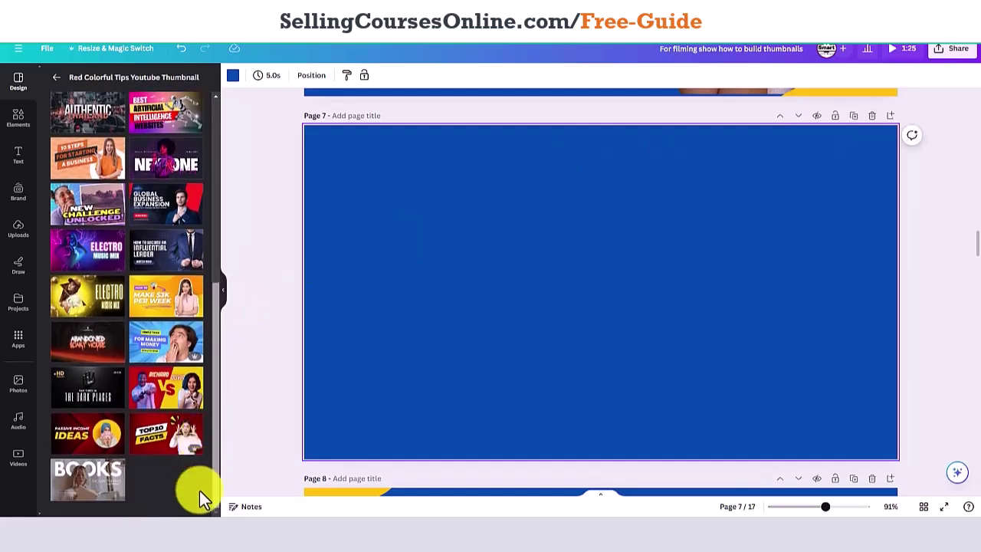
{"action": "left_click_drag", "start_coordinate": [166, 306], "coordinate": [378, 169]}
{"action": "left_click", "coordinate": [554, 236]}
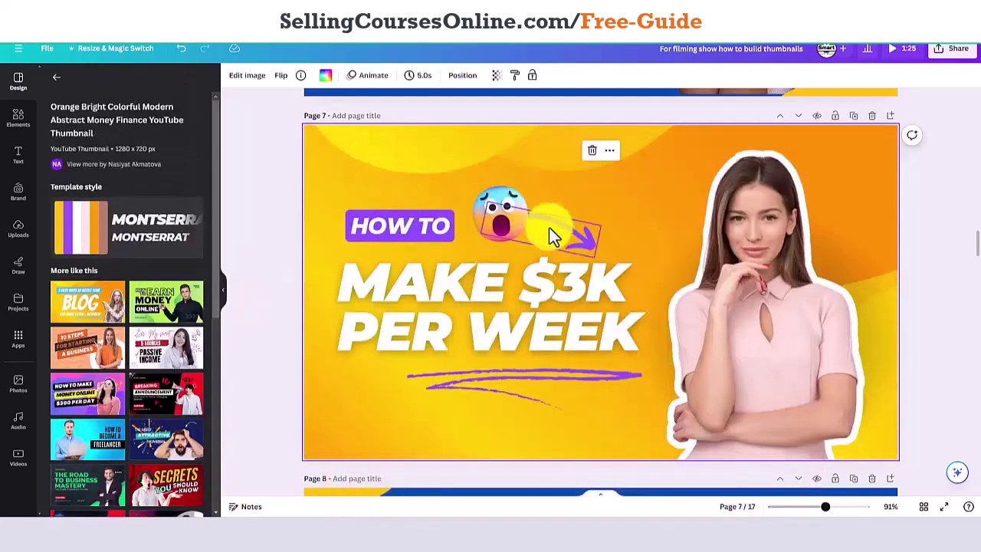
{"action": "left_click", "coordinate": [873, 115]}
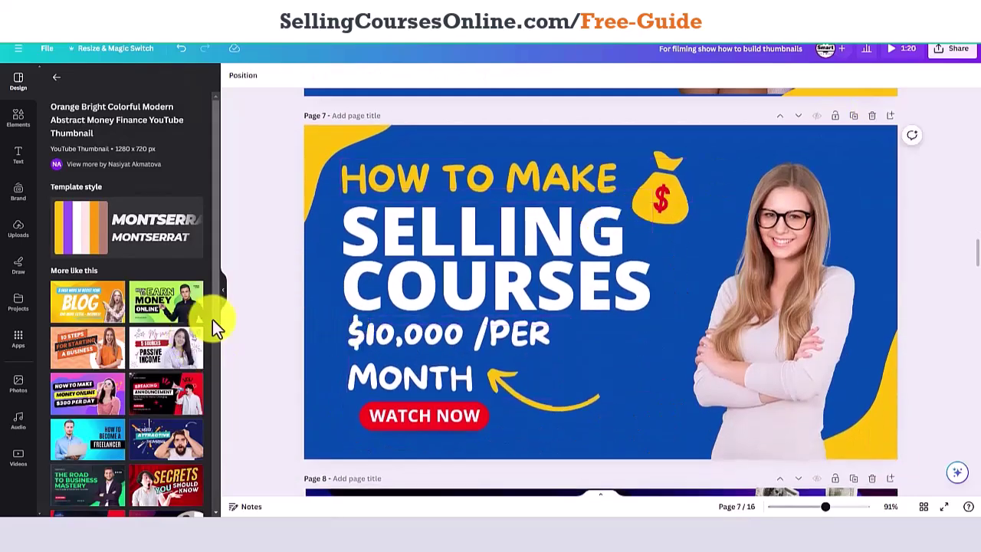
Add a page after page 7 and apply the green 10 PROVEN WAYS TO MAKE MONEY FROM HOME template
{"action": "left_click_drag", "start_coordinate": [218, 300], "coordinate": [246, 483]}
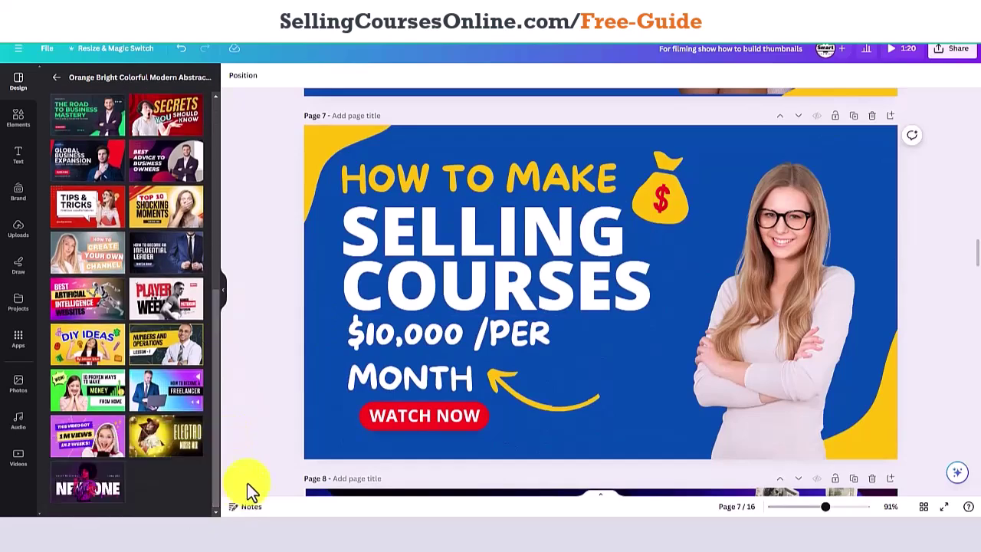
{"action": "left_click", "coordinate": [888, 117]}
{"action": "left_click_drag", "start_coordinate": [77, 398], "coordinate": [383, 180]}
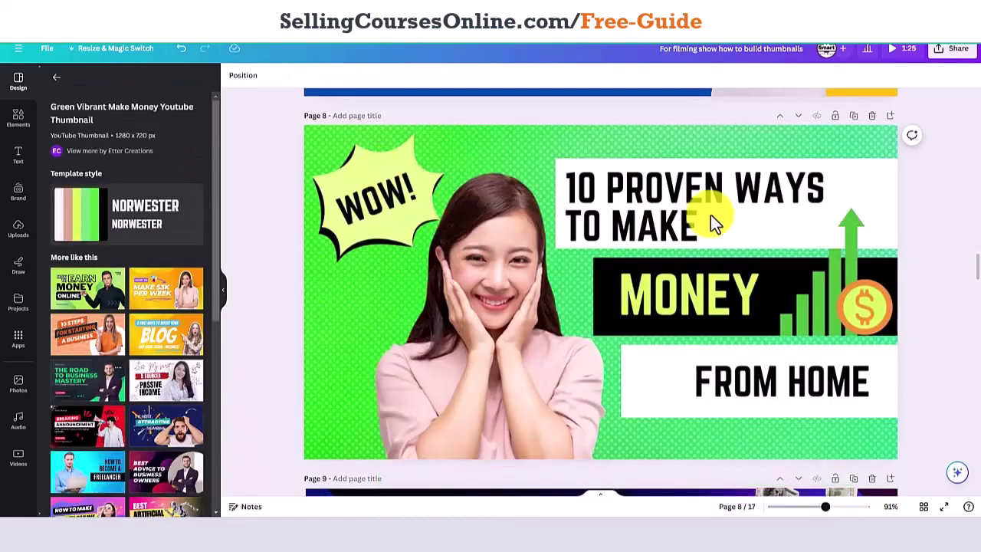
{"action": "left_click", "coordinate": [360, 277]}
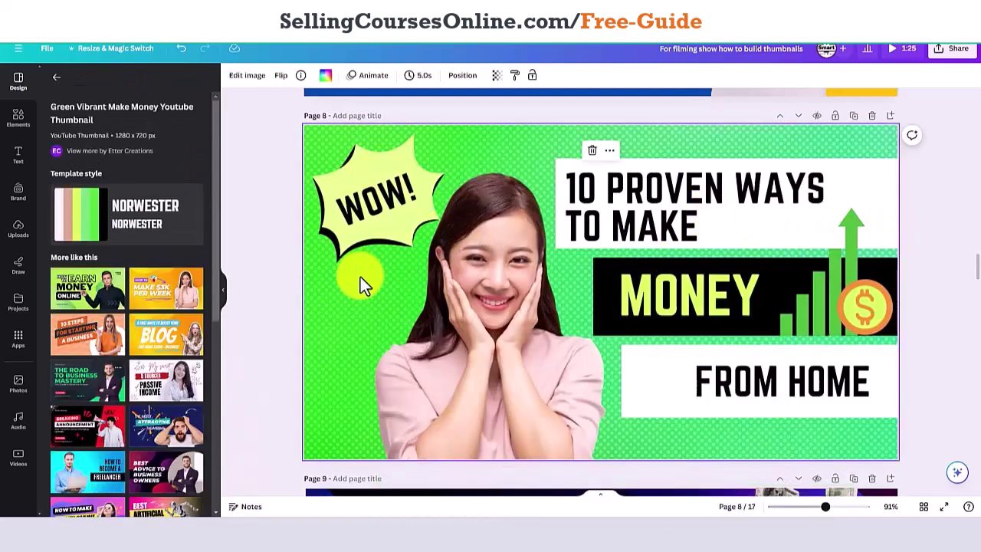
Move the WOW! text below the starburst and shift the starburst slightly towards the woman
{"action": "left_click", "coordinate": [361, 227]}
{"action": "left_click_drag", "start_coordinate": [362, 227], "coordinate": [358, 291]}
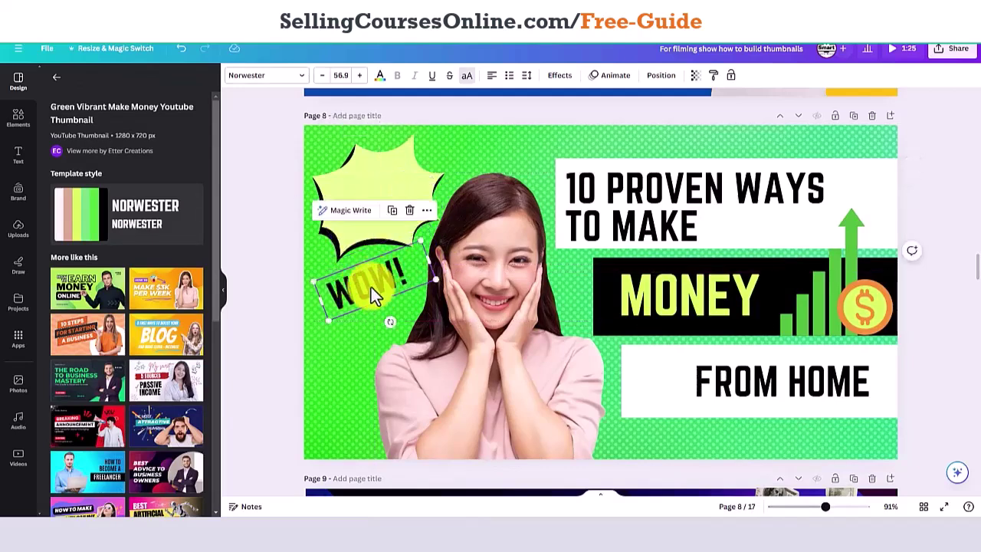
{"action": "left_click_drag", "start_coordinate": [370, 291], "coordinate": [377, 288]}
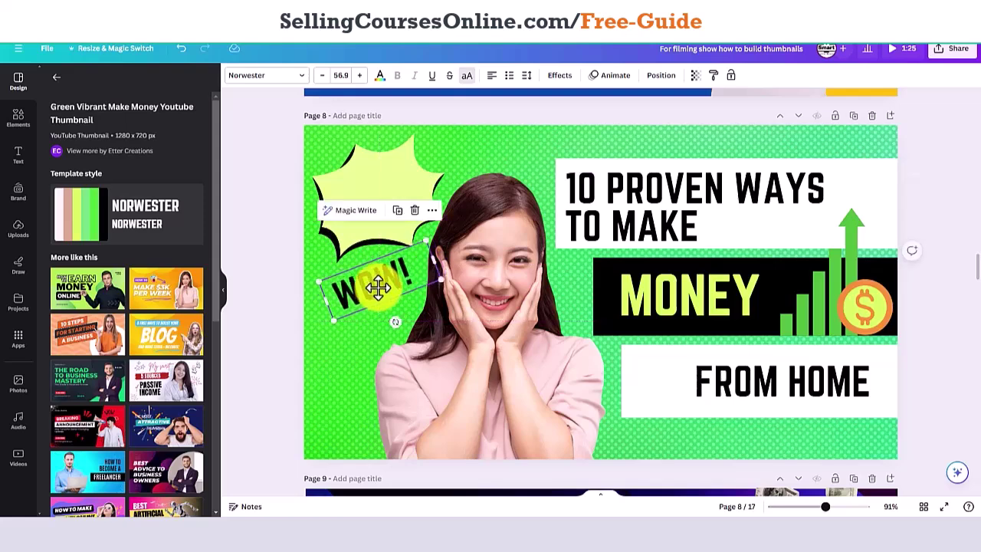
{"action": "left_click", "coordinate": [378, 176]}
{"action": "left_click_drag", "start_coordinate": [377, 176], "coordinate": [391, 173]}
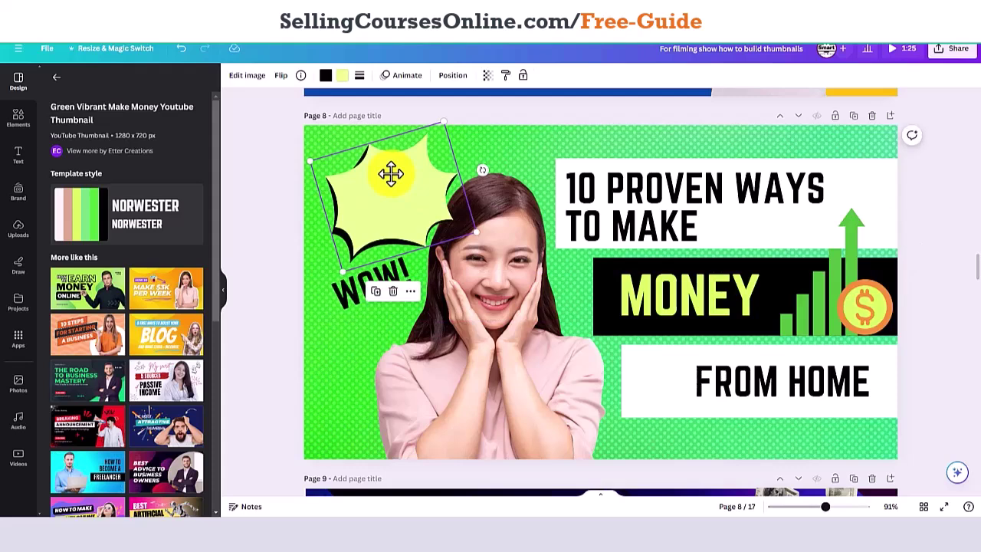
Recolour the starburst purple with a blue shadow and give it a dashed border
{"action": "left_click", "coordinate": [340, 75]}
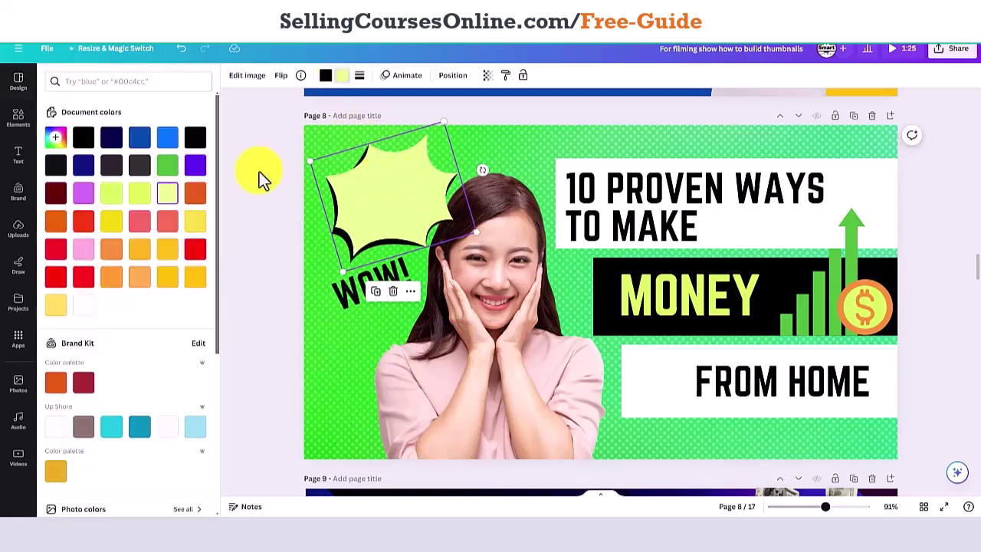
{"action": "left_click", "coordinate": [194, 166]}
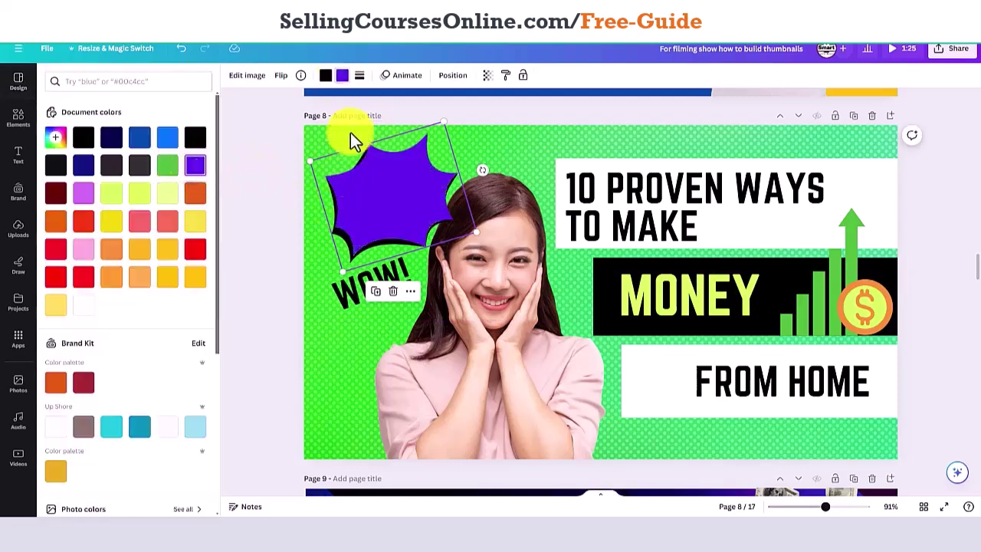
{"action": "left_click", "coordinate": [327, 76]}
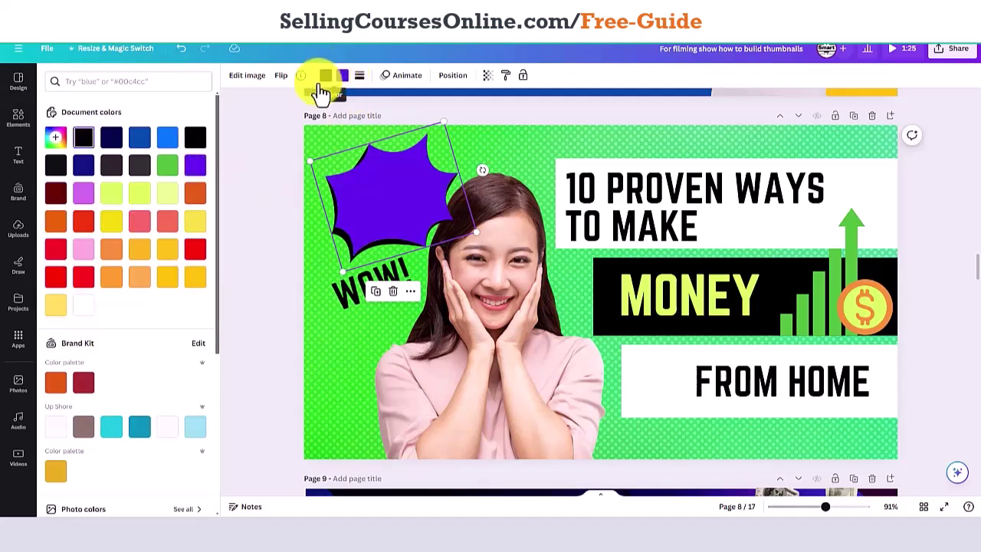
{"action": "left_click", "coordinate": [167, 139]}
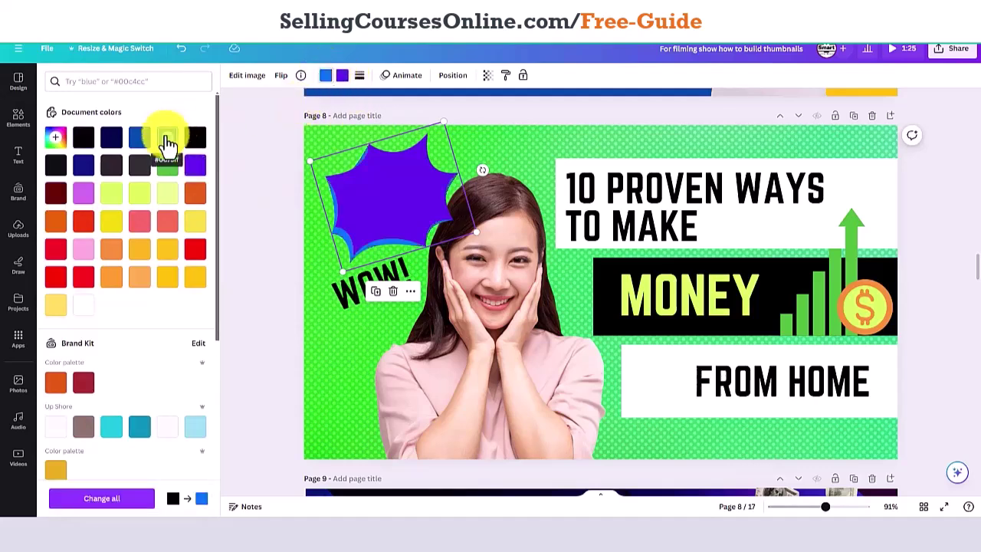
{"action": "left_click", "coordinate": [359, 76]}
{"action": "left_click", "coordinate": [448, 113]}
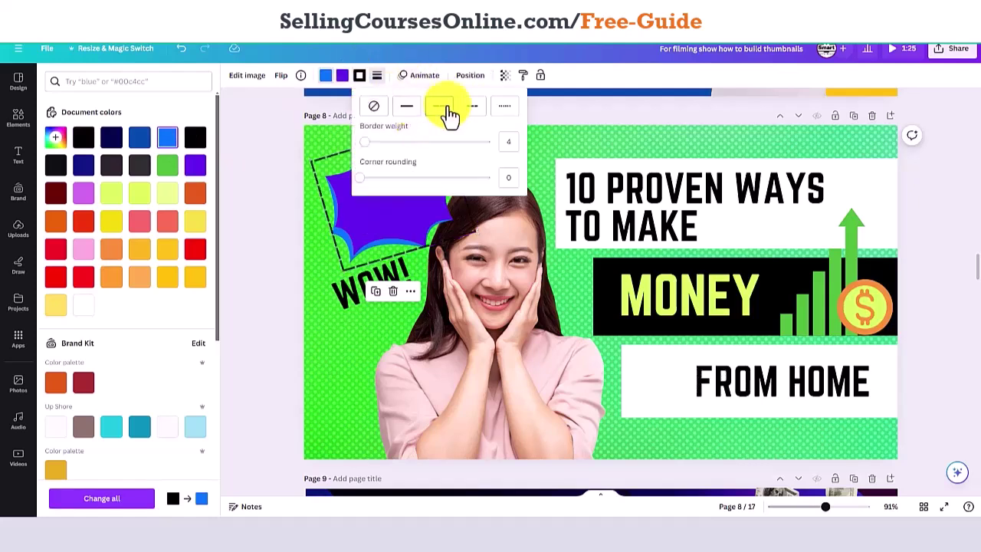
Shift the FROM HOME, MONEY and 10 PROVEN WAYS TO MAKE texts and the growth chart graphic towards the woman
{"action": "left_click", "coordinate": [537, 211]}
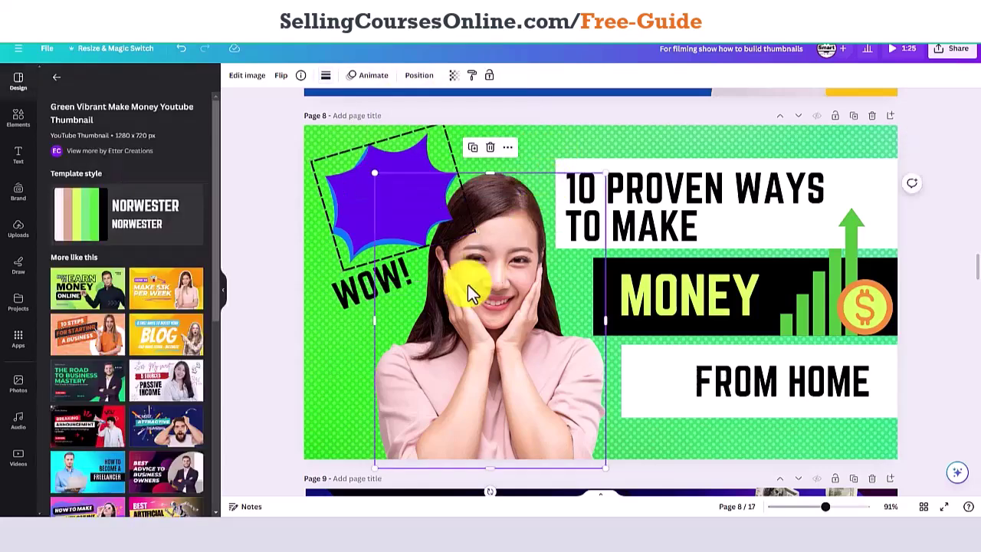
{"action": "left_click", "coordinate": [657, 374]}
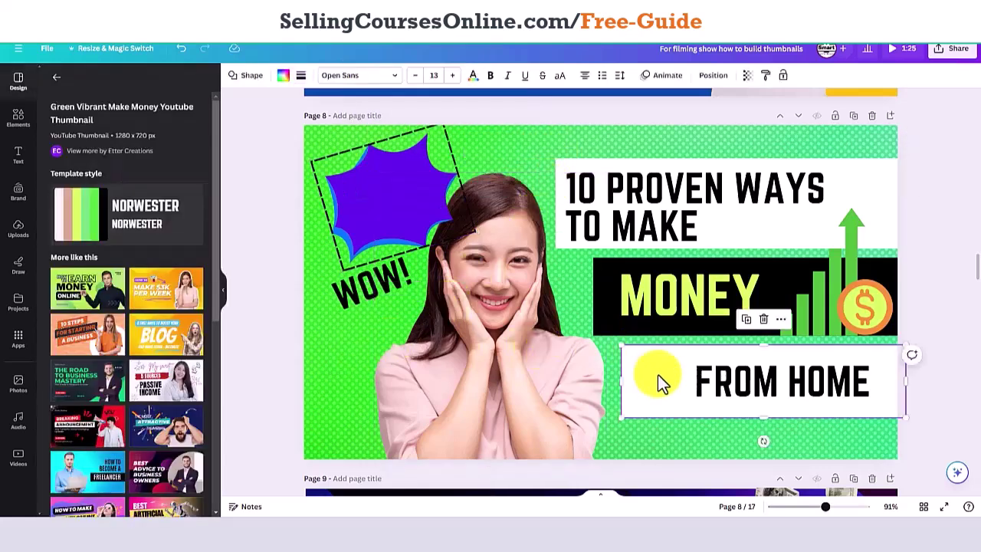
{"action": "left_click", "coordinate": [732, 380]}
{"action": "left_click_drag", "start_coordinate": [727, 381], "coordinate": [536, 358]}
{"action": "left_click", "coordinate": [690, 305]}
{"action": "left_click_drag", "start_coordinate": [690, 304], "coordinate": [646, 332]}
{"action": "left_click", "coordinate": [657, 218]}
{"action": "left_click_drag", "start_coordinate": [658, 219], "coordinate": [605, 236]}
{"action": "left_click", "coordinate": [832, 297]}
{"action": "left_click_drag", "start_coordinate": [832, 297], "coordinate": [767, 304]}
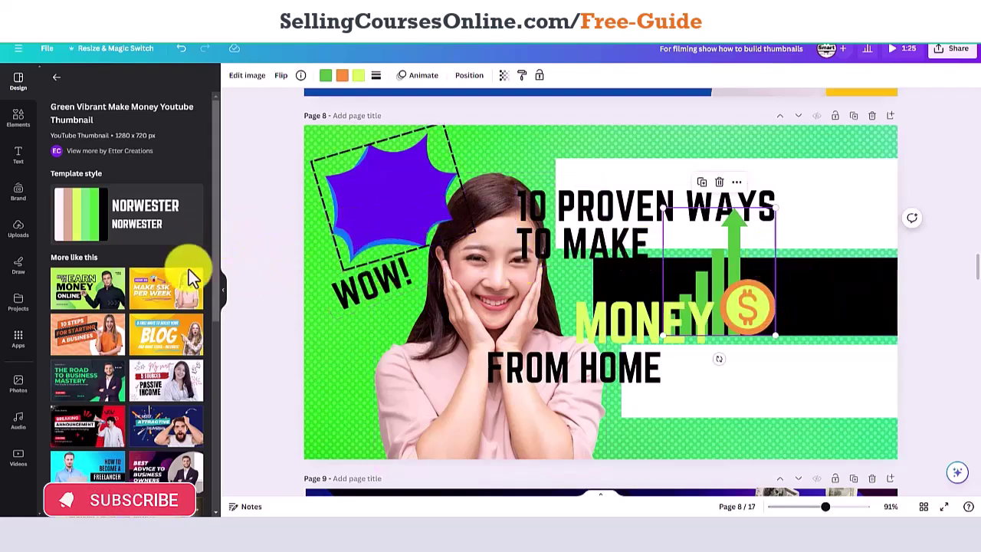
Replace page 8's design with the purple THIS VIDEO GOT 1 M VIEWS IN 2 WEEKS! template
{"action": "scroll", "coordinate": [215, 261], "scroll_direction": "down", "scroll_amount": 3}
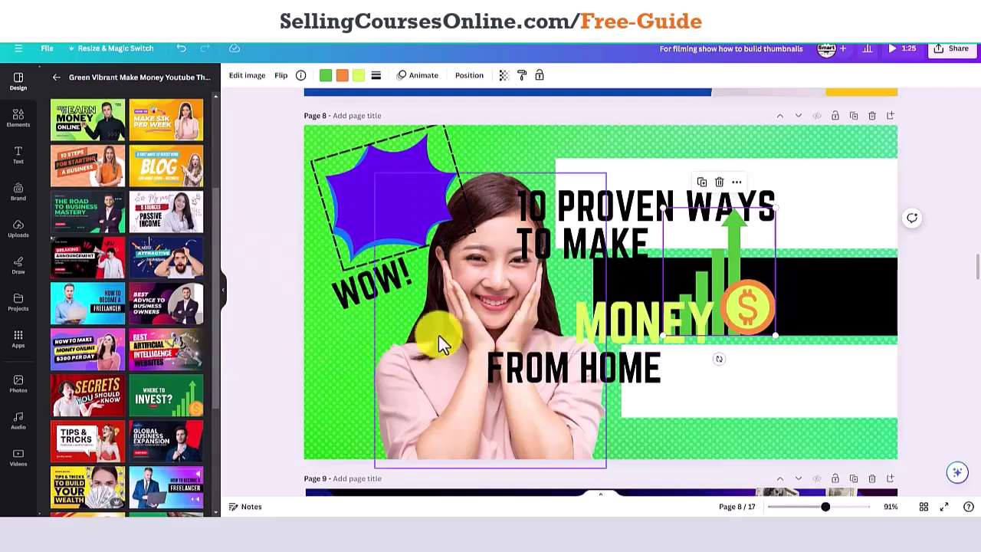
{"action": "left_click_drag", "start_coordinate": [217, 317], "coordinate": [215, 384]}
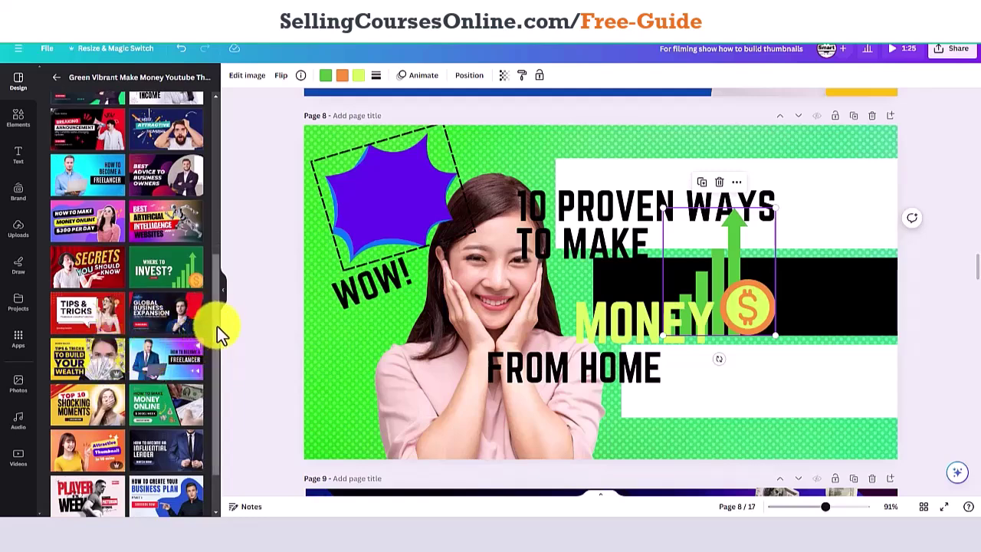
{"action": "scroll", "coordinate": [216, 326], "scroll_direction": "down", "scroll_amount": 2}
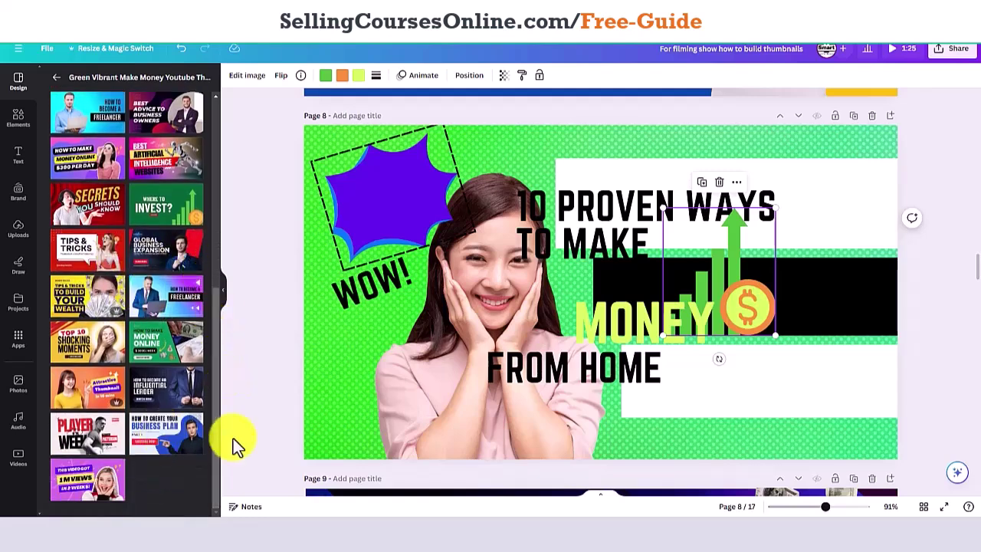
{"action": "left_click_drag", "start_coordinate": [92, 488], "coordinate": [406, 158]}
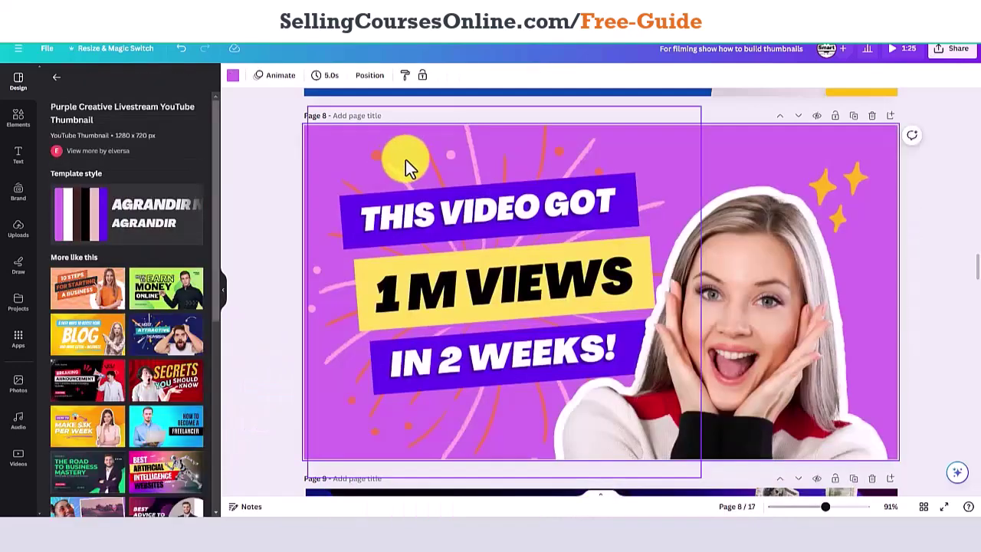
Shrink the woman's picture and place it at the thumbnail's right edge, and enlarge the gold stars beside her
{"action": "left_click", "coordinate": [733, 335]}
{"action": "left_click_drag", "start_coordinate": [925, 192], "coordinate": [651, 460]}
{"action": "left_click_drag", "start_coordinate": [620, 419], "coordinate": [853, 284]}
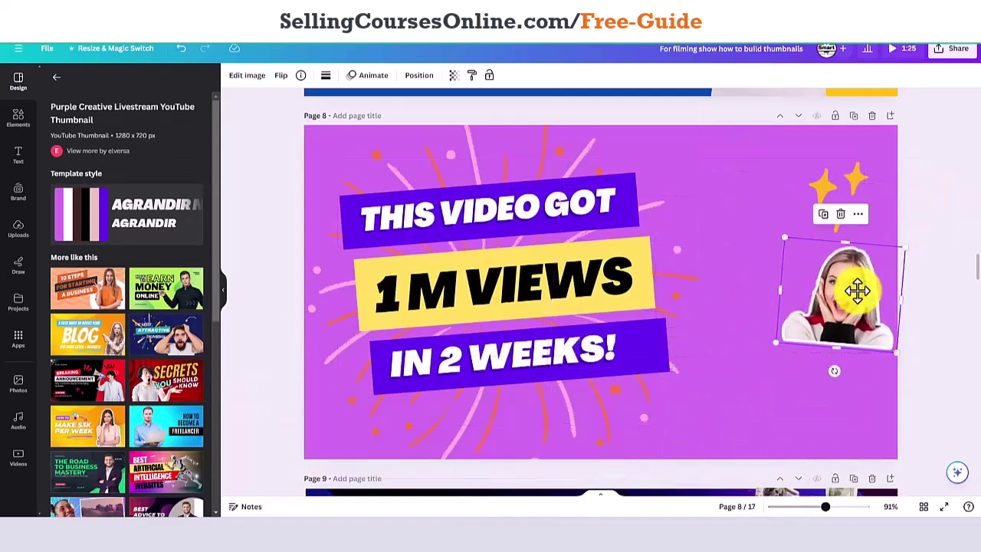
{"action": "left_click", "coordinate": [842, 187]}
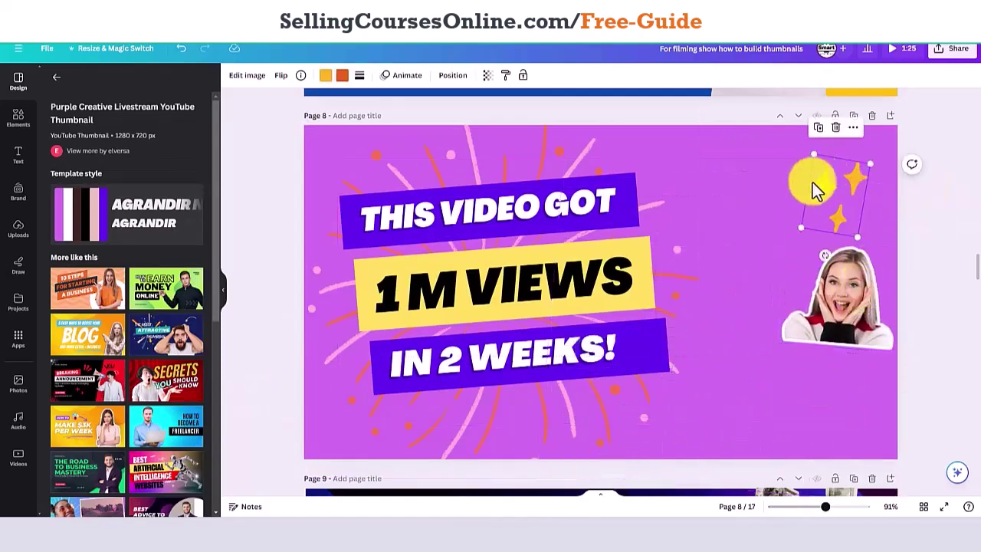
{"action": "left_click_drag", "start_coordinate": [798, 233], "coordinate": [648, 315]}
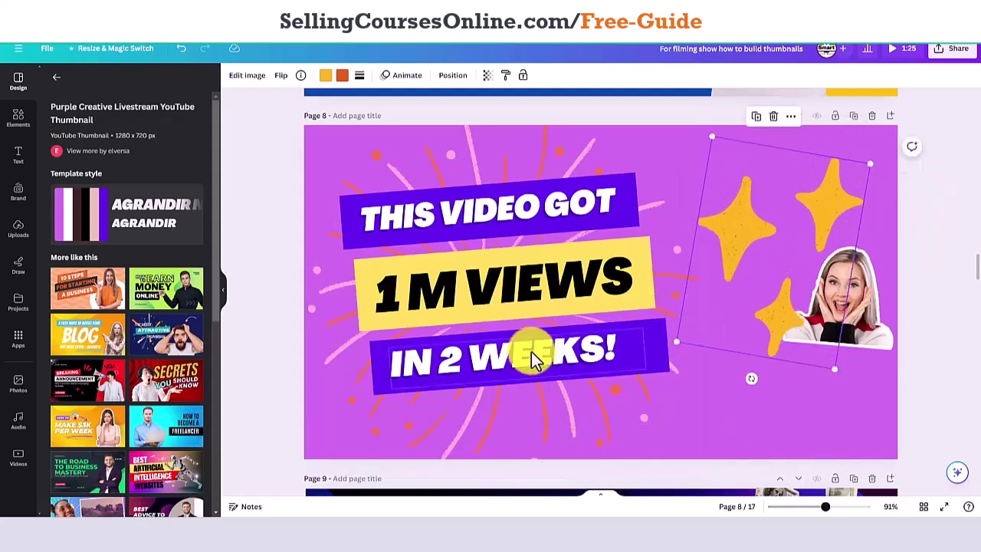
Delete the fireworks graphic behind the text banners
{"action": "left_click", "coordinate": [540, 420]}
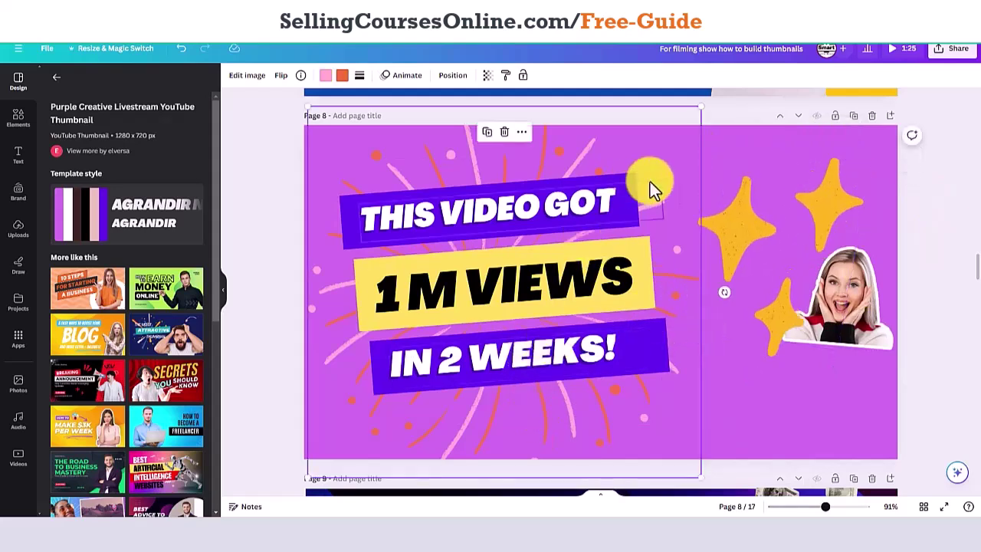
{"action": "left_click_drag", "start_coordinate": [659, 140], "coordinate": [639, 145]}
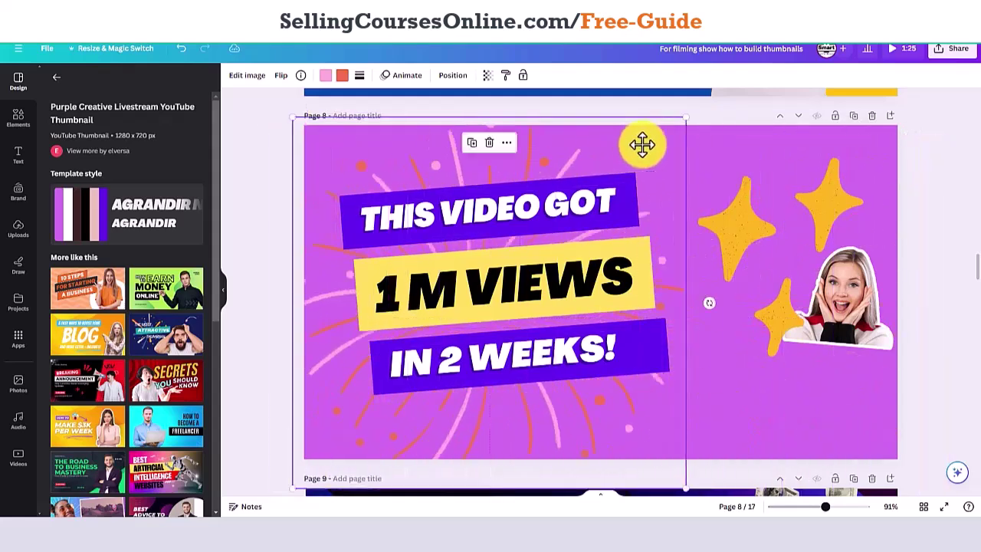
{"action": "left_click", "coordinate": [490, 145]}
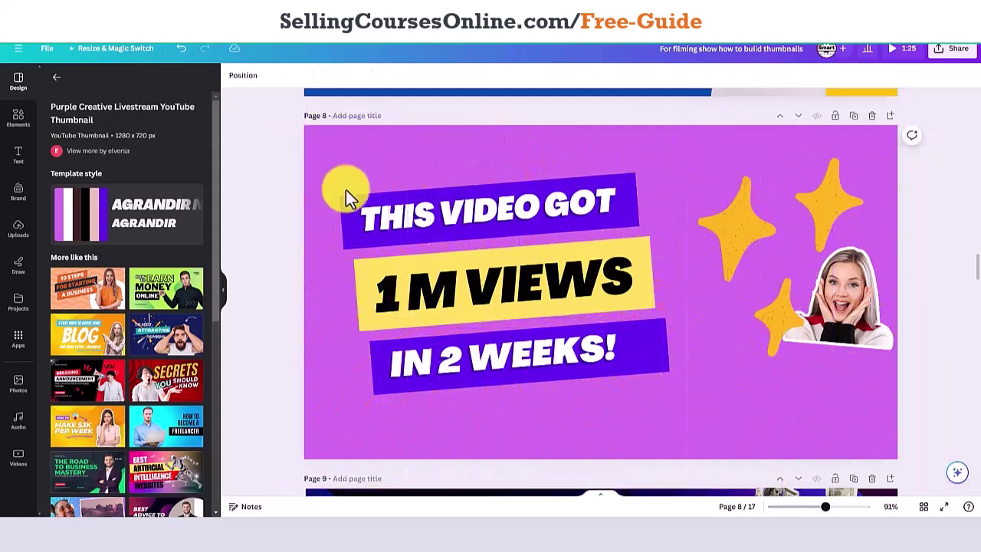
Look through the element library and browse the arrow graphics
{"action": "mouse_move", "coordinate": [214, 267]}
{"action": "left_mouse_down"}
{"action": "mouse_move", "coordinate": [207, 361]}
{"action": "mouse_move", "coordinate": [197, 368]}
{"action": "mouse_move", "coordinate": [212, 258]}
{"action": "left_mouse_up"}
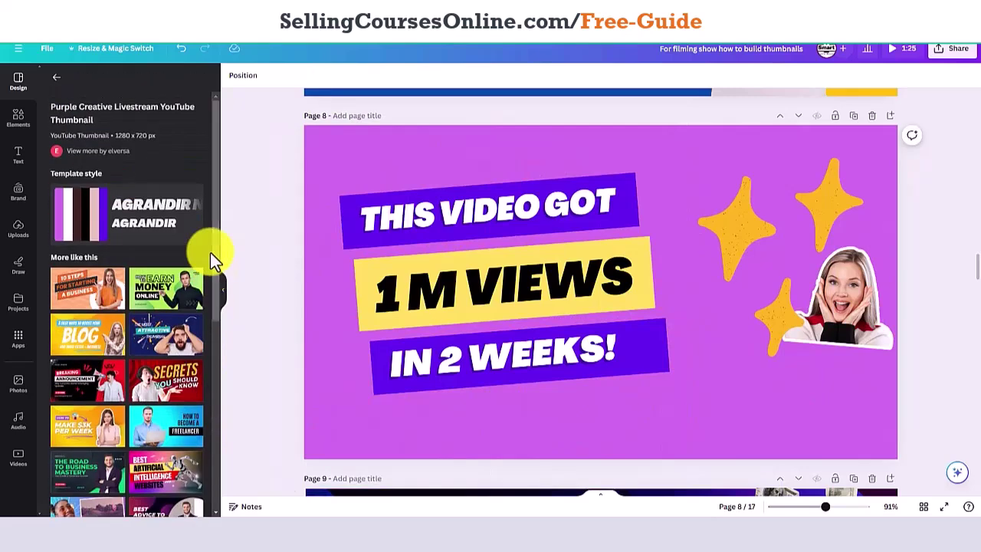
{"action": "left_click", "coordinate": [21, 129]}
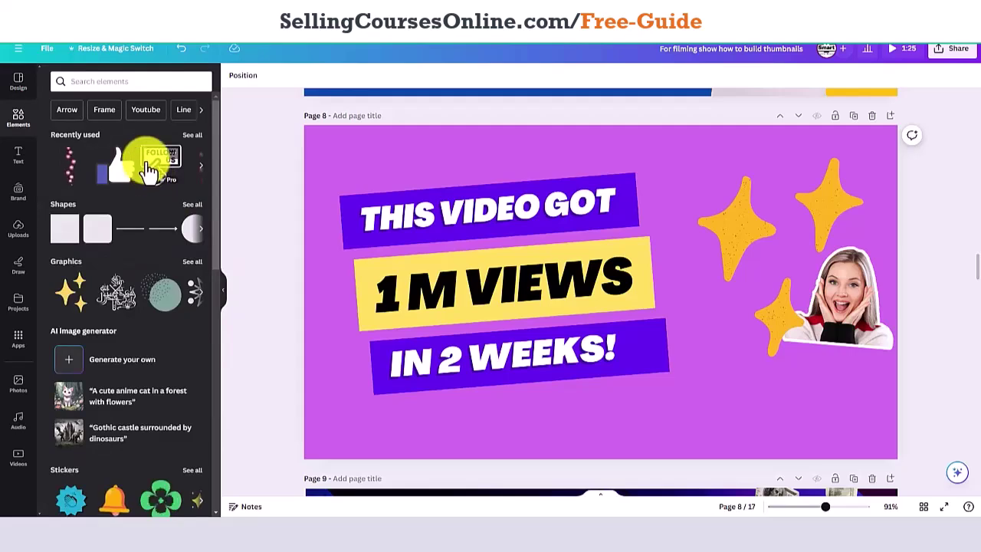
{"action": "left_click_drag", "start_coordinate": [216, 203], "coordinate": [222, 183]}
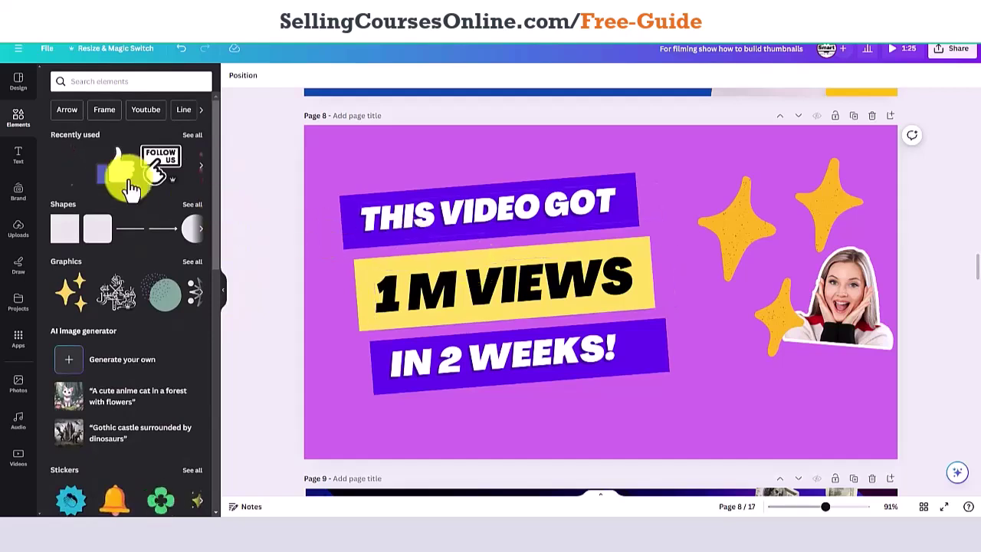
{"action": "left_click", "coordinate": [61, 111]}
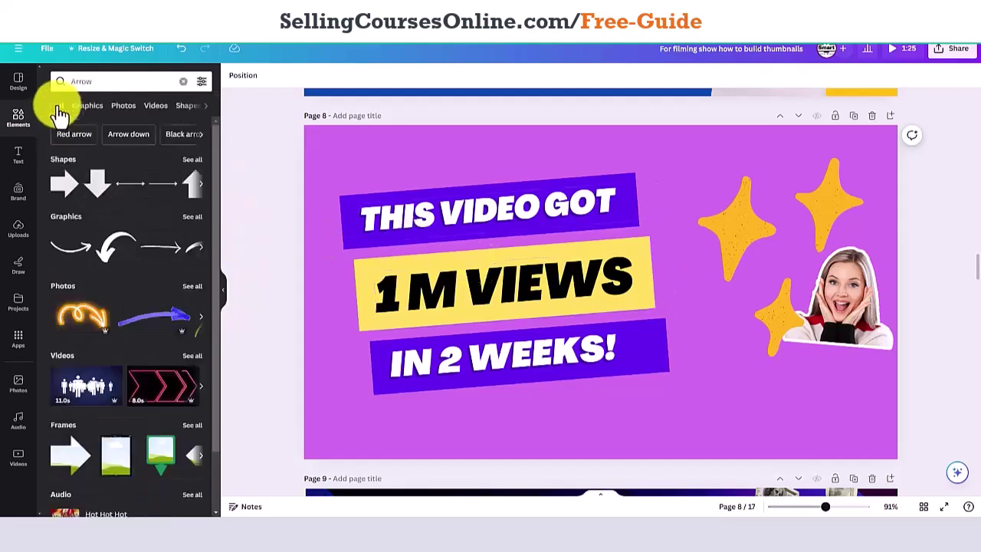
{"action": "mouse_move", "coordinate": [214, 261]}
{"action": "left_mouse_down"}
{"action": "mouse_move", "coordinate": [212, 318]}
{"action": "mouse_move", "coordinate": [213, 259]}
{"action": "left_mouse_up"}
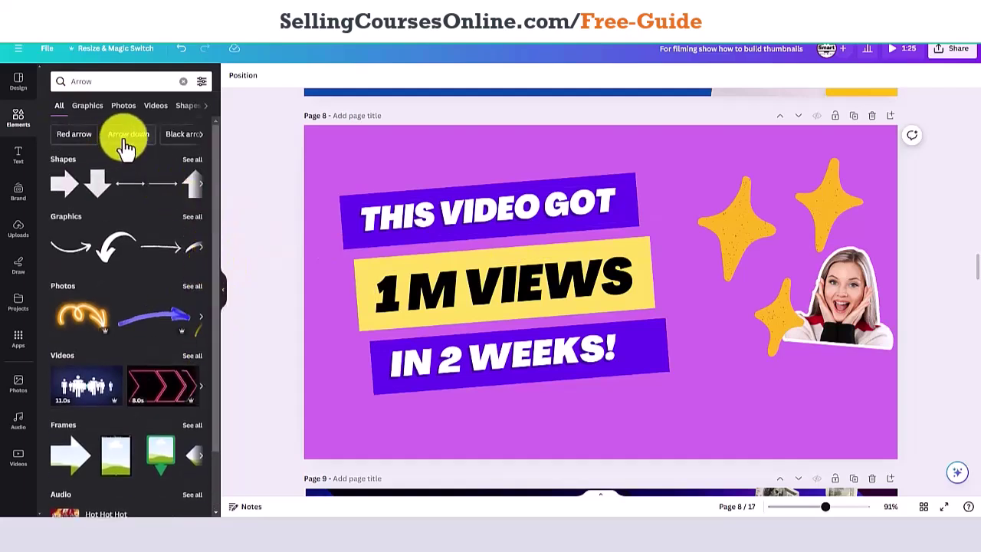
{"action": "left_click", "coordinate": [88, 107]}
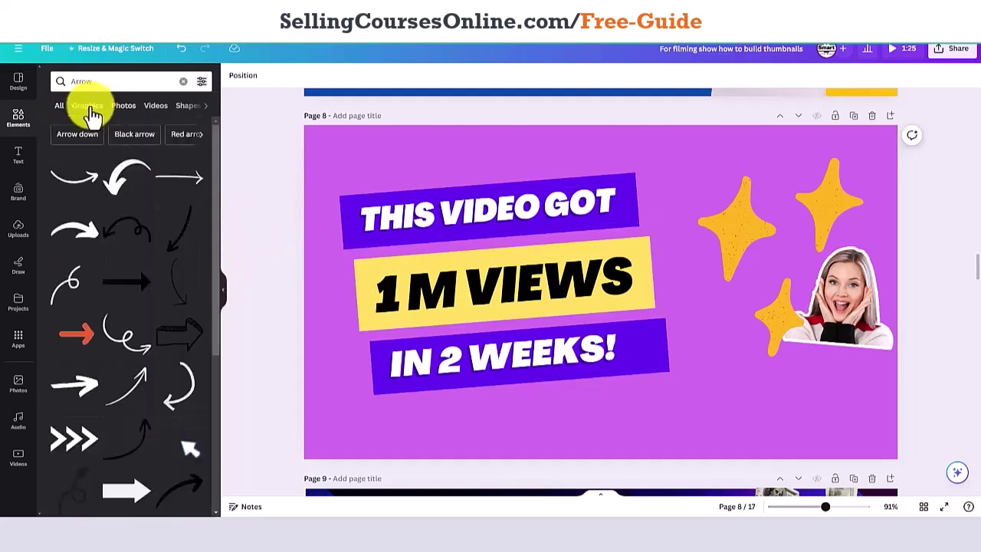
{"action": "mouse_move", "coordinate": [217, 182]}
{"action": "left_mouse_down"}
{"action": "mouse_move", "coordinate": [221, 339]}
{"action": "mouse_move", "coordinate": [202, 180]}
{"action": "left_mouse_up"}
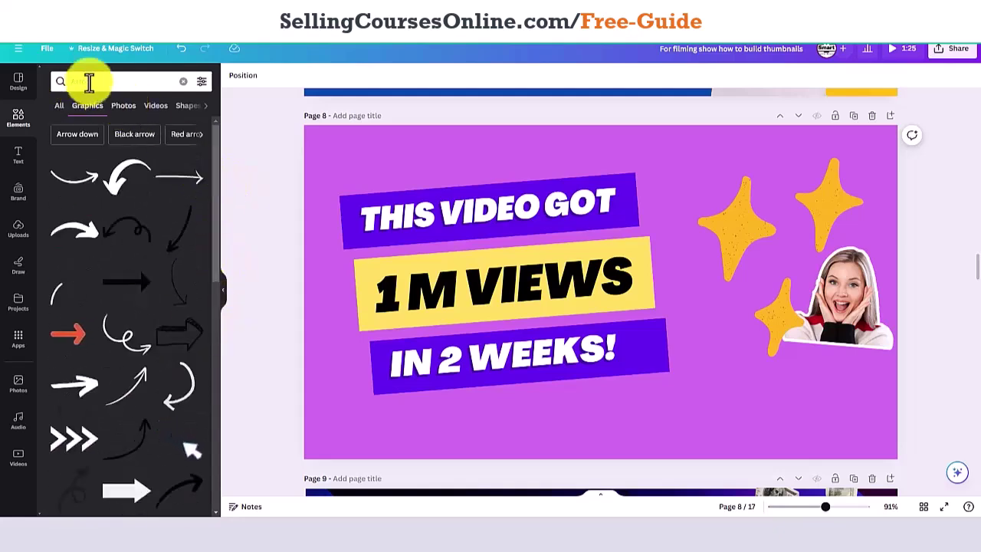
Search the templates for youtube and replace page 8's design with the teal LOL! FUNNY MOMENTS COMPILATION template
{"action": "left_click", "coordinate": [19, 82]}
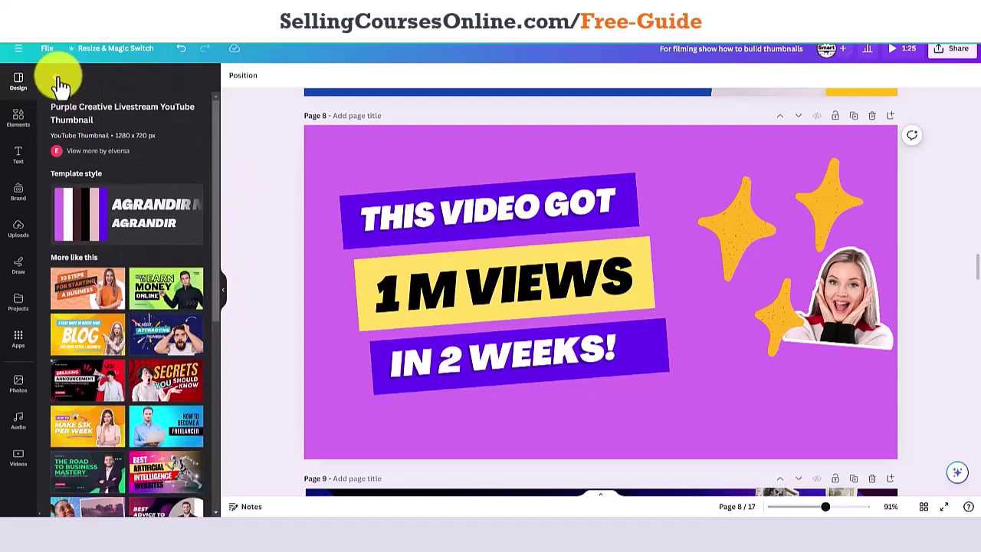
{"action": "left_click", "coordinate": [58, 80]}
{"action": "left_click", "coordinate": [100, 82]}
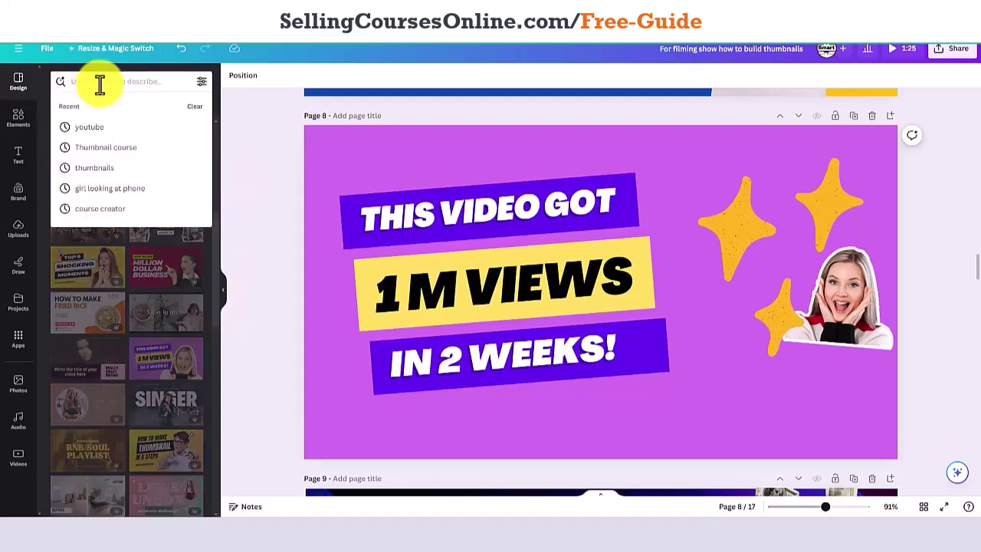
{"action": "left_click", "coordinate": [91, 127]}
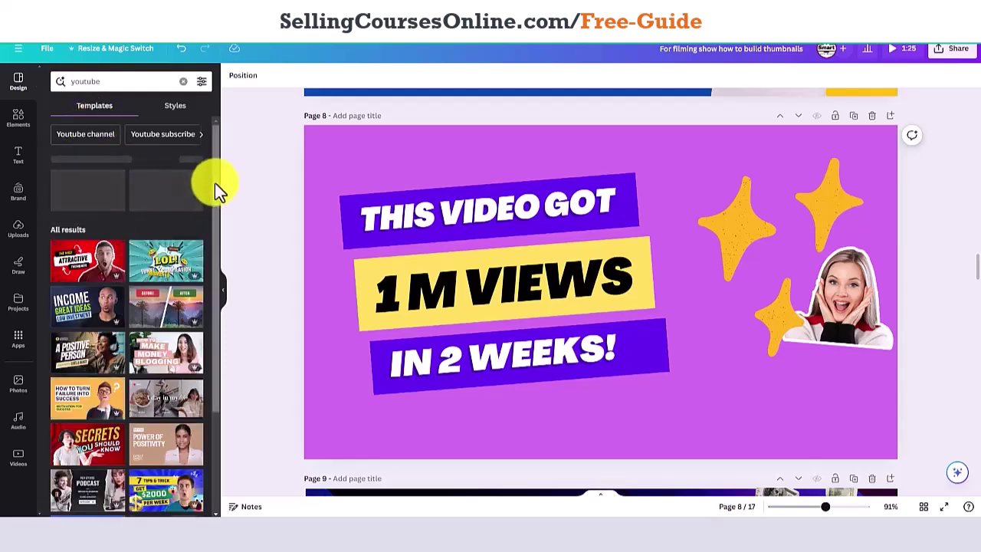
{"action": "left_click_drag", "start_coordinate": [168, 268], "coordinate": [386, 239]}
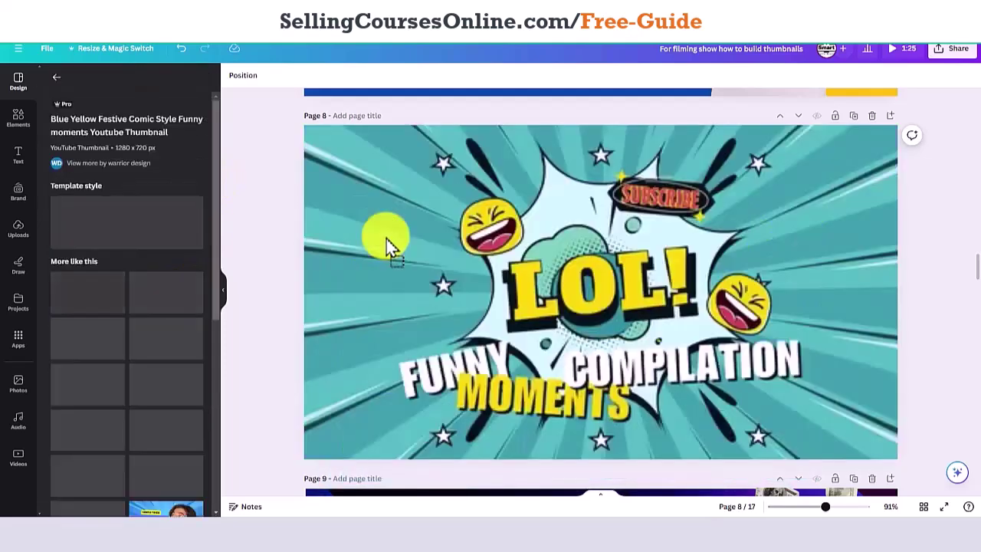
{"action": "left_click", "coordinate": [804, 278]}
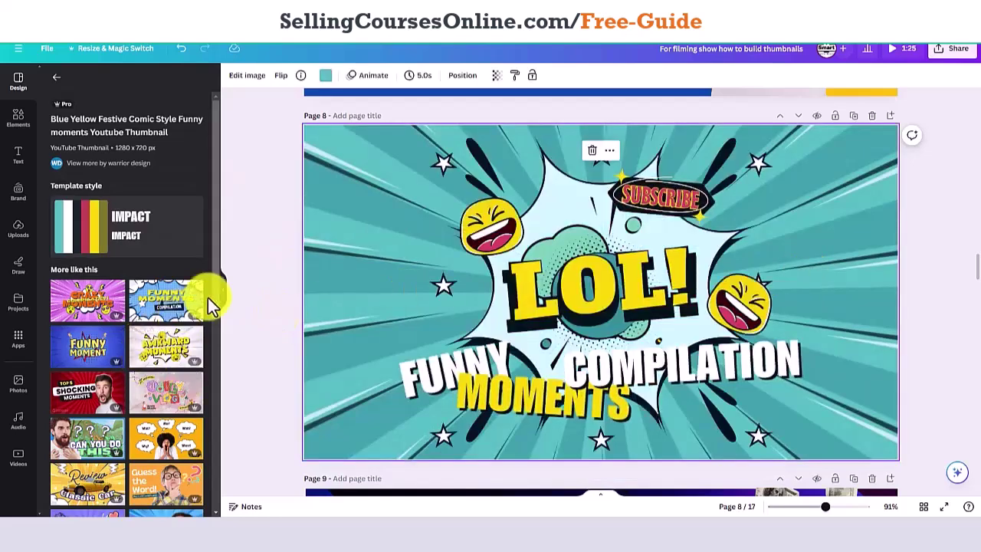
Replace page 8's design with the dark HOW TO CREATE YOUR OWN CHANNEL template from the similar designs
{"action": "scroll", "coordinate": [212, 355], "scroll_direction": "down", "scroll_amount": 5}
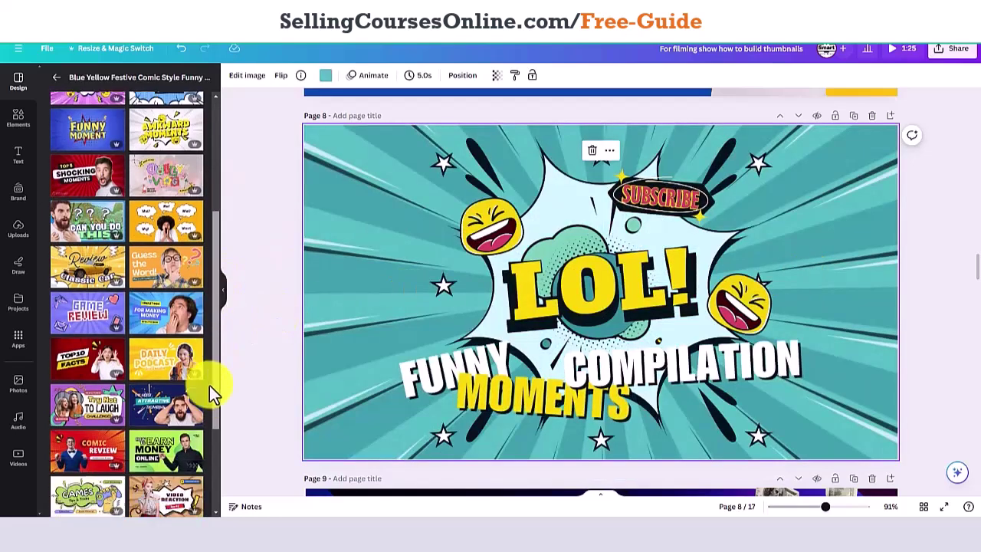
{"action": "scroll", "coordinate": [212, 440], "scroll_direction": "down", "scroll_amount": 1}
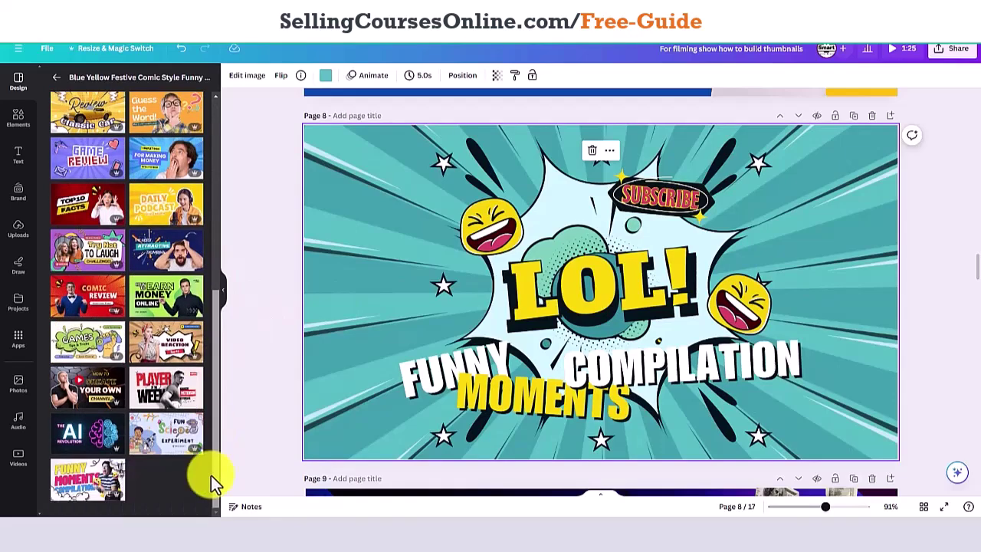
{"action": "left_click_drag", "start_coordinate": [85, 387], "coordinate": [380, 220]}
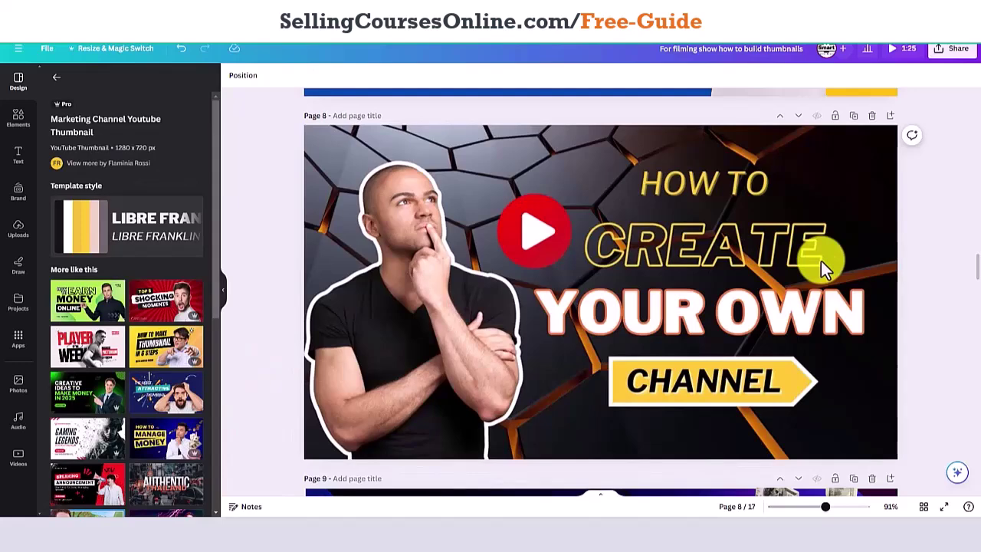
{"action": "left_click", "coordinate": [827, 270]}
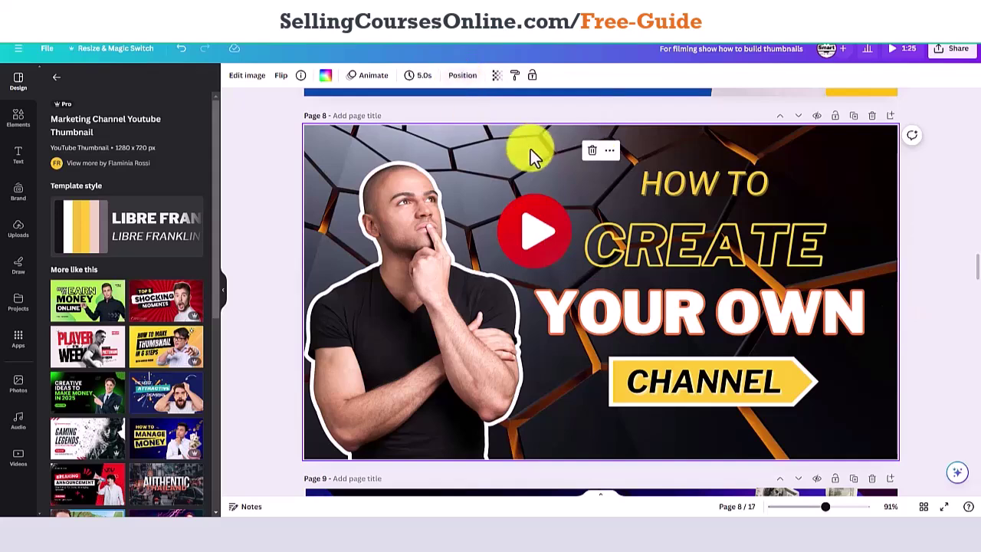
Move YOUR OWN to the thumbnail's lower edge and shift the CHANNEL text with its yellow arrow shape up beneath CREATE
{"action": "left_click", "coordinate": [629, 312]}
{"action": "left_click_drag", "start_coordinate": [629, 311], "coordinate": [638, 426]}
{"action": "left_click_drag", "start_coordinate": [676, 388], "coordinate": [668, 324]}
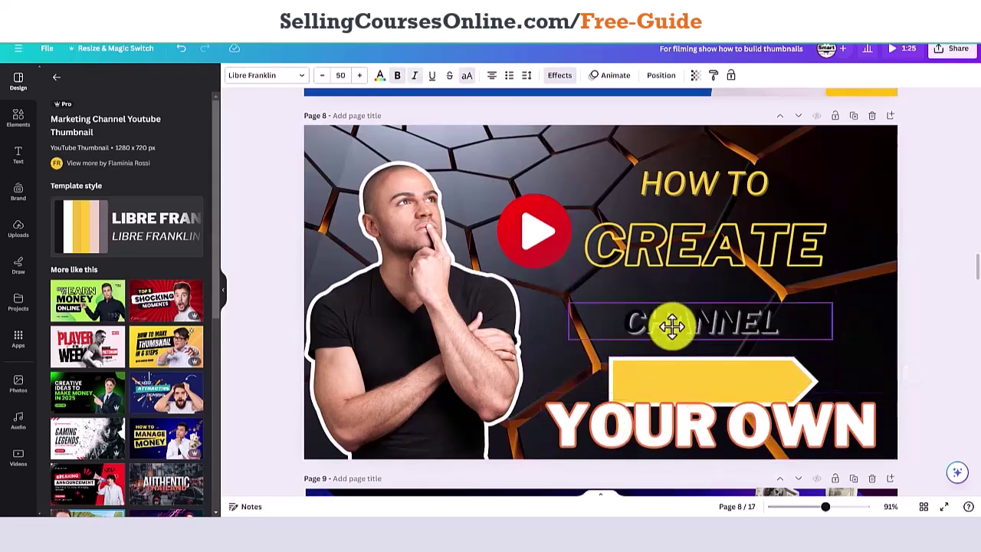
{"action": "left_click_drag", "start_coordinate": [671, 381], "coordinate": [668, 320]}
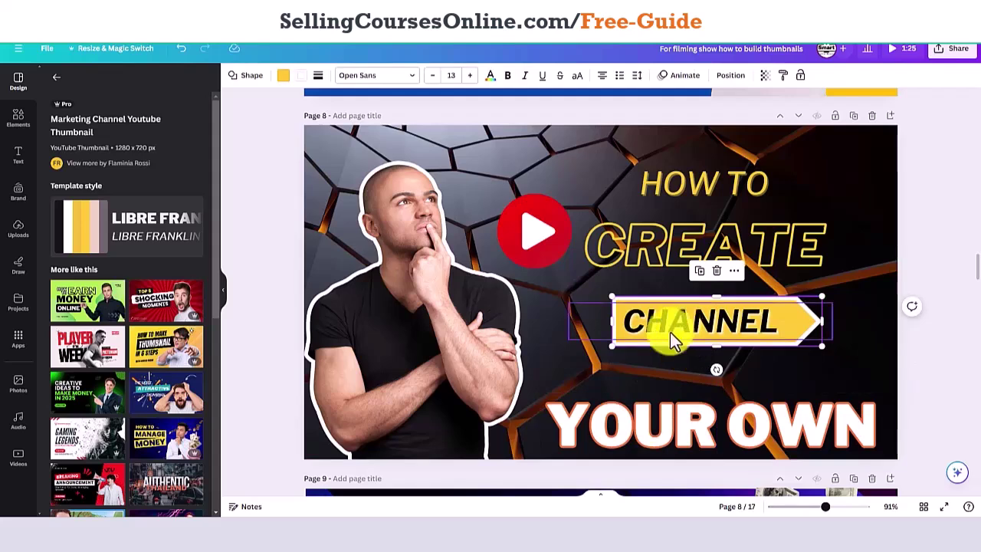
Tilt the CREATE and HOW TO texts so they slope upward, and place HOW TO just above CREATE
{"action": "left_click", "coordinate": [754, 249]}
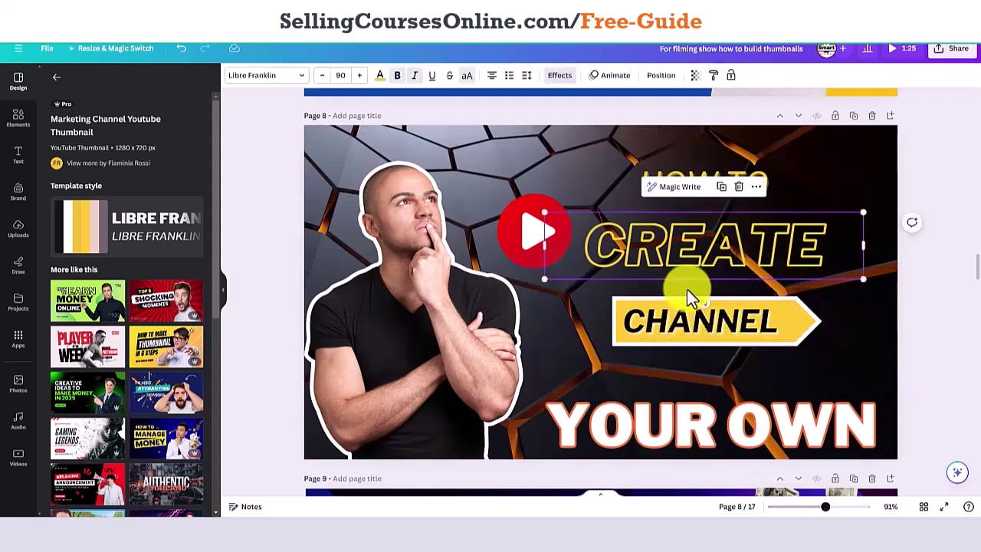
{"action": "left_click_drag", "start_coordinate": [703, 299], "coordinate": [711, 271]}
{"action": "left_click", "coordinate": [679, 184]}
{"action": "left_click_drag", "start_coordinate": [678, 184], "coordinate": [630, 171]}
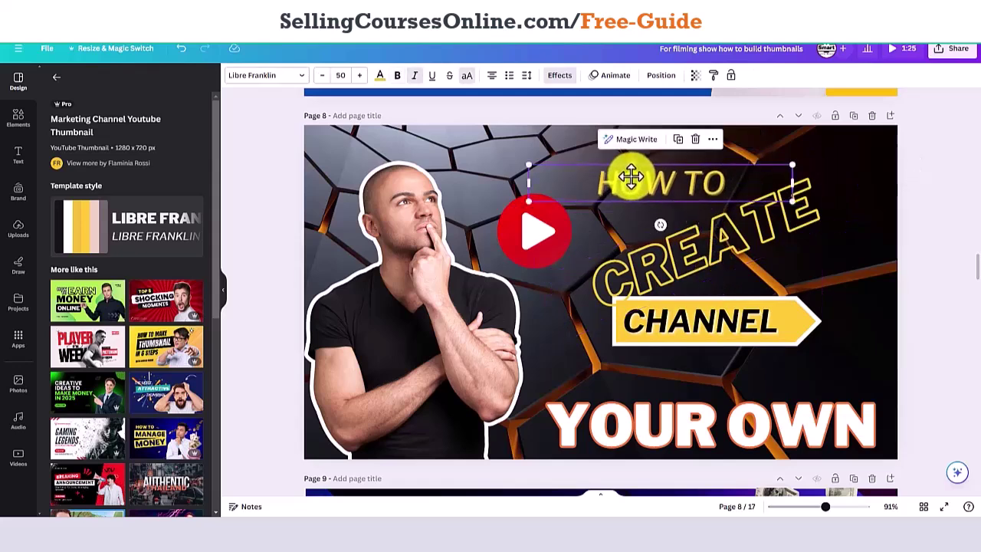
{"action": "left_click_drag", "start_coordinate": [651, 225], "coordinate": [692, 259]}
{"action": "left_click_drag", "start_coordinate": [681, 173], "coordinate": [691, 186]}
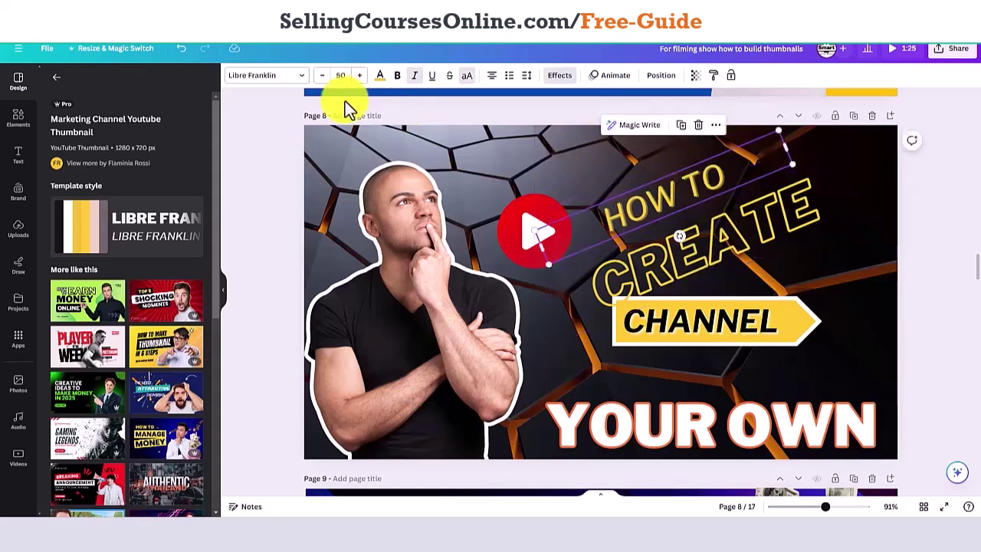
Reduce the HOW TO text's font size to 43
{"action": "left_click", "coordinate": [323, 80]}
{"action": "left_click", "coordinate": [322, 80]}
{"action": "left_click", "coordinate": [322, 80]}
{"action": "left_click", "coordinate": [322, 80]}
{"action": "left_click", "coordinate": [323, 80]}
{"action": "left_click", "coordinate": [323, 80]}
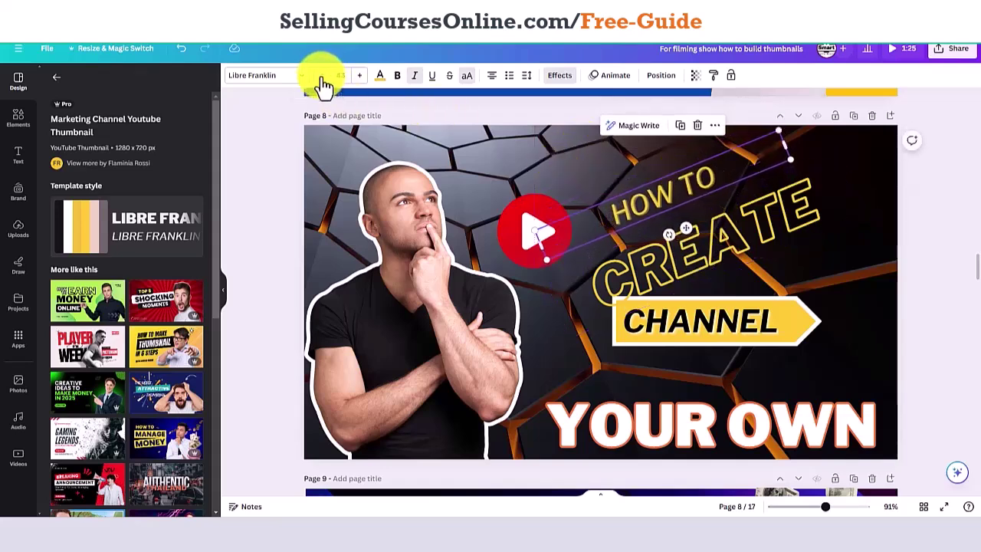
{"action": "left_click", "coordinate": [322, 79]}
Nudge the tilted CREATE text closer to HOW TO and reduce its font size to 80
{"action": "left_click", "coordinate": [674, 273]}
{"action": "left_click_drag", "start_coordinate": [674, 272], "coordinate": [664, 259]}
{"action": "left_click", "coordinate": [322, 80]}
{"action": "left_click", "coordinate": [323, 79]}
{"action": "left_click", "coordinate": [323, 79]}
{"action": "left_click", "coordinate": [323, 79]}
{"action": "left_click", "coordinate": [322, 80]}
{"action": "left_click", "coordinate": [323, 80]}
{"action": "left_click", "coordinate": [322, 80]}
{"action": "left_click", "coordinate": [323, 80]}
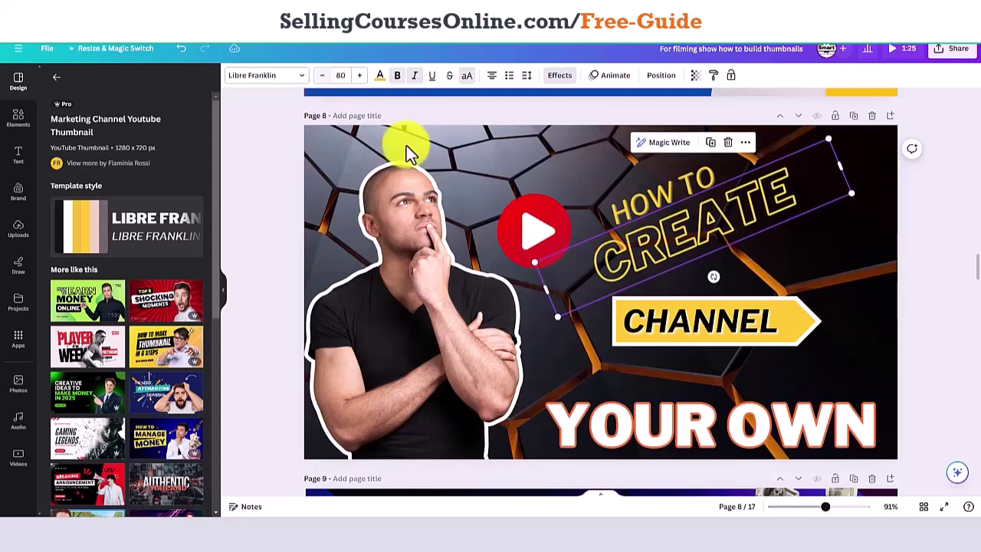
Thicken the white border of the yellow arrow shape behind CHANNEL
{"action": "left_click", "coordinate": [659, 313]}
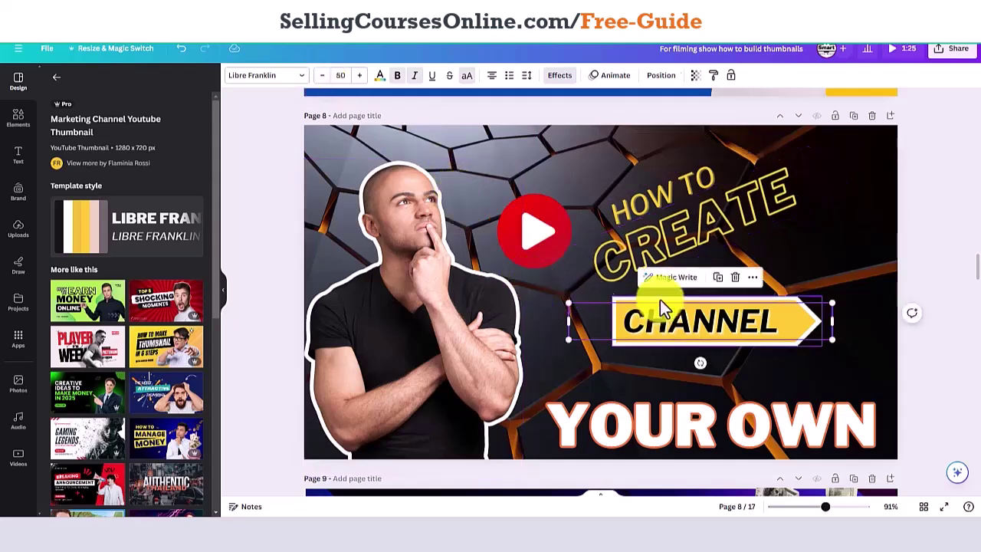
{"action": "left_click", "coordinate": [659, 299]}
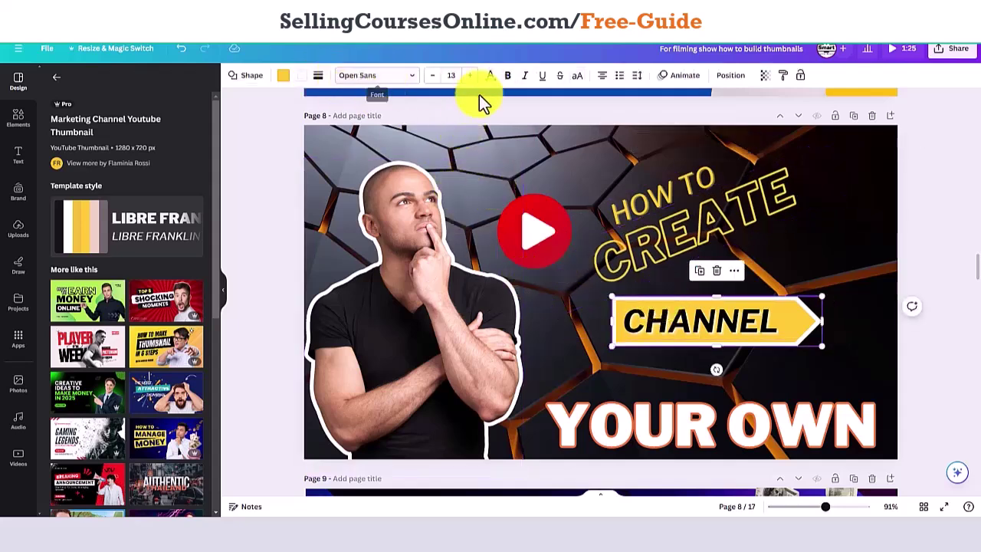
{"action": "left_click", "coordinate": [318, 75]}
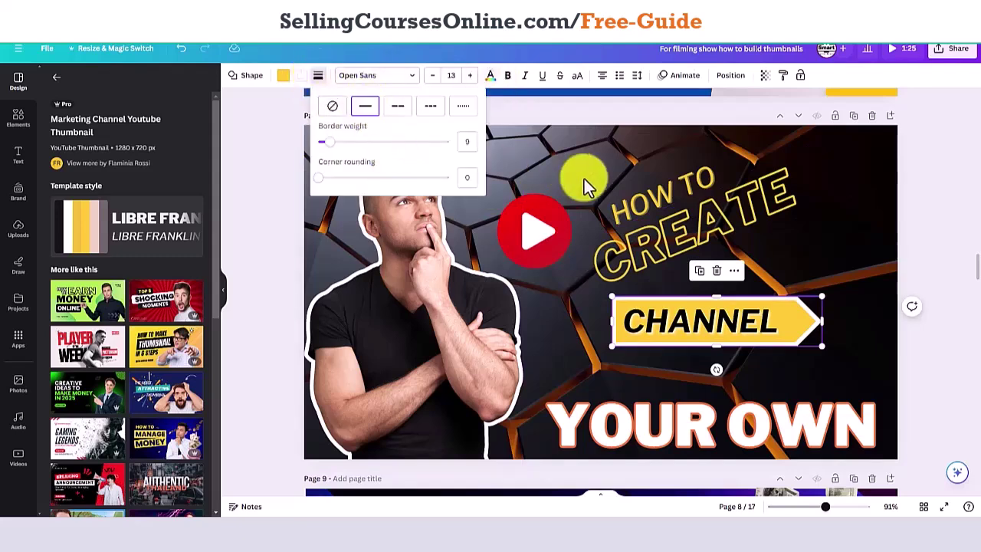
{"action": "mouse_move", "coordinate": [330, 142]}
{"action": "left_mouse_down"}
{"action": "mouse_move", "coordinate": [363, 153]}
{"action": "mouse_move", "coordinate": [343, 155]}
{"action": "left_mouse_up"}
{"action": "left_click", "coordinate": [853, 279]}
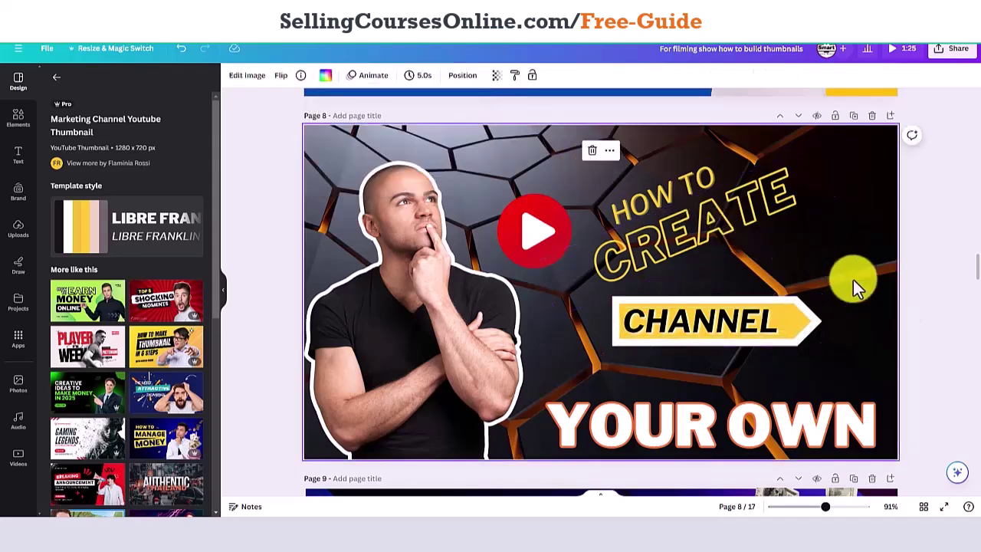
Add a dotted border around the man's picture
{"action": "left_click", "coordinate": [496, 294]}
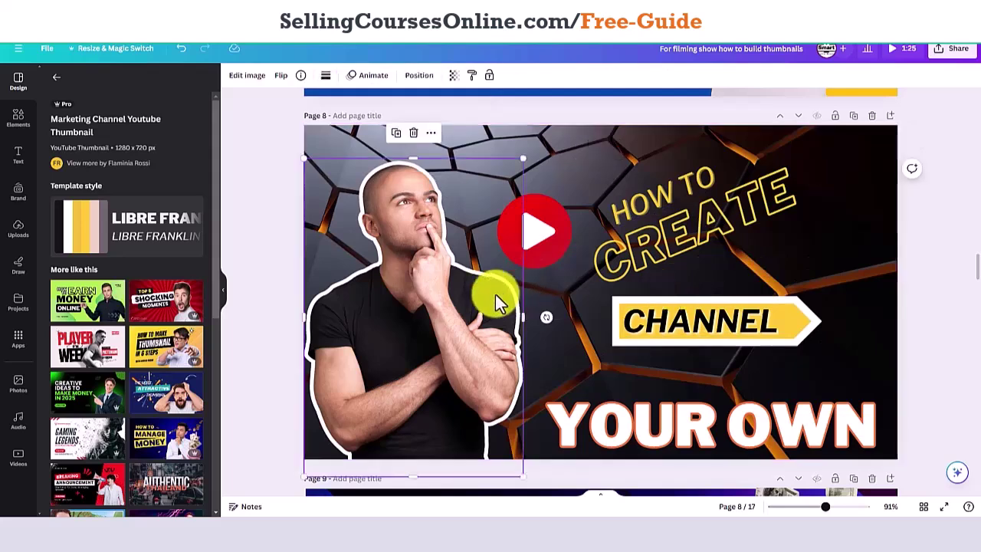
{"action": "left_click", "coordinate": [326, 80]}
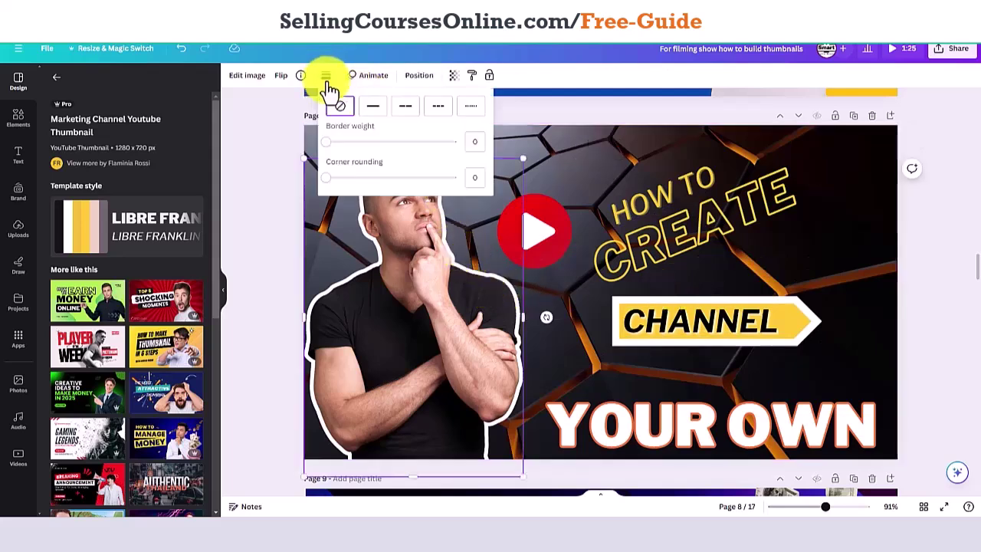
{"action": "left_click", "coordinate": [409, 115]}
{"action": "left_click", "coordinate": [470, 108]}
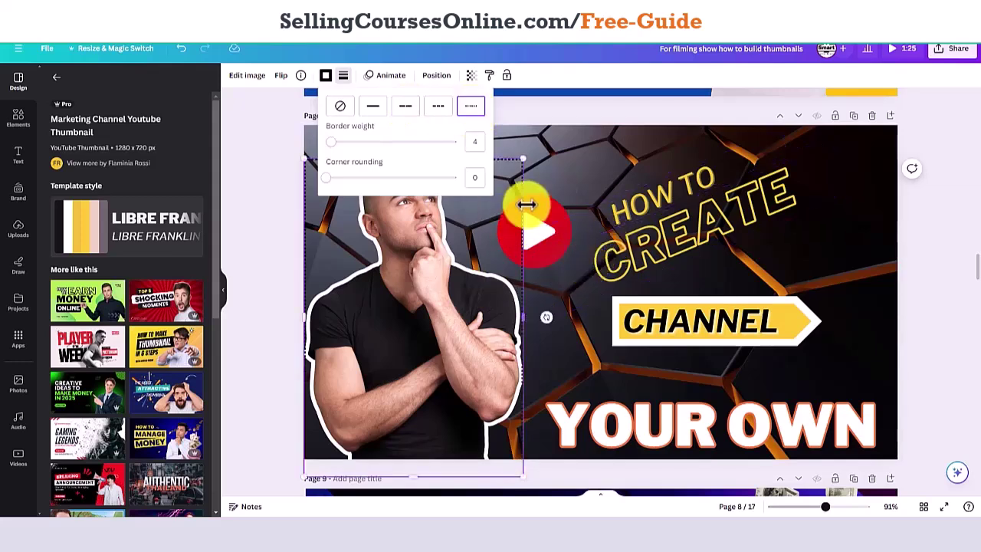
{"action": "left_click", "coordinate": [561, 193]}
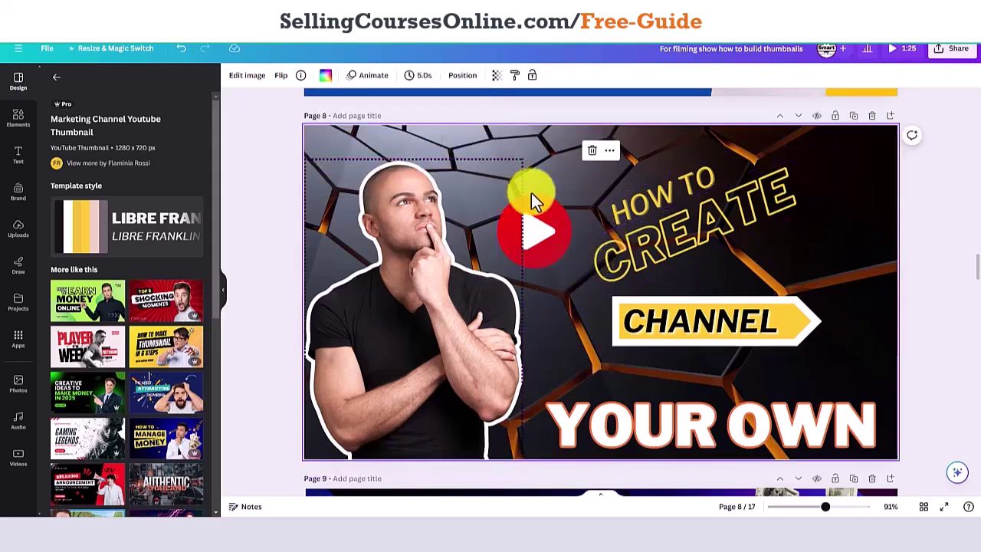
Apply the BG Remover and the Fresco filter to the man's picture
{"action": "left_click", "coordinate": [426, 277]}
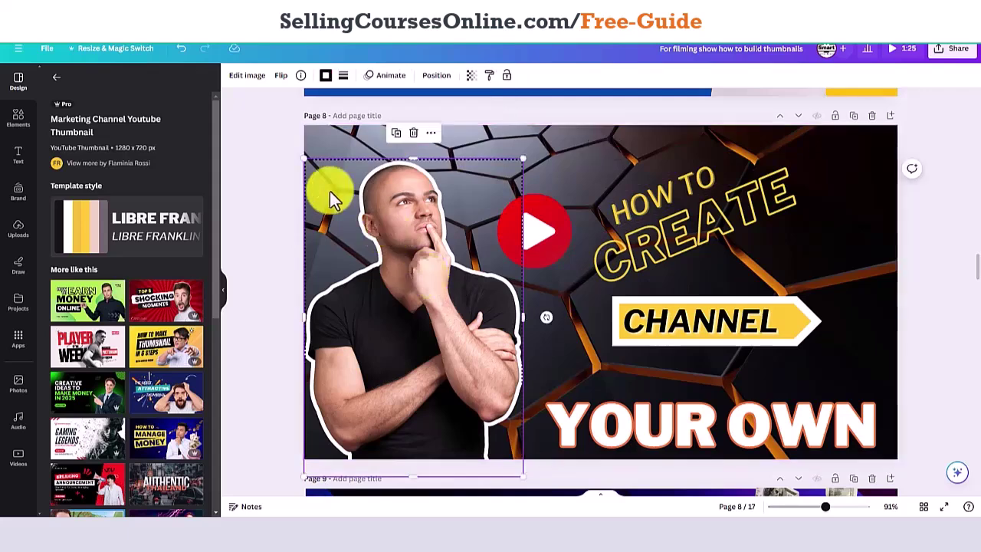
{"action": "left_click", "coordinate": [244, 78]}
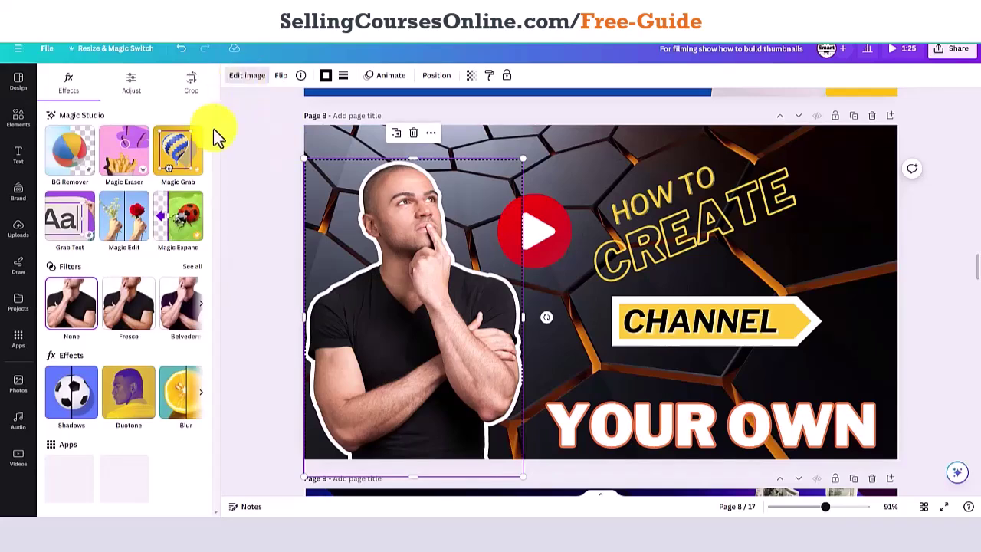
{"action": "left_click", "coordinate": [67, 147]}
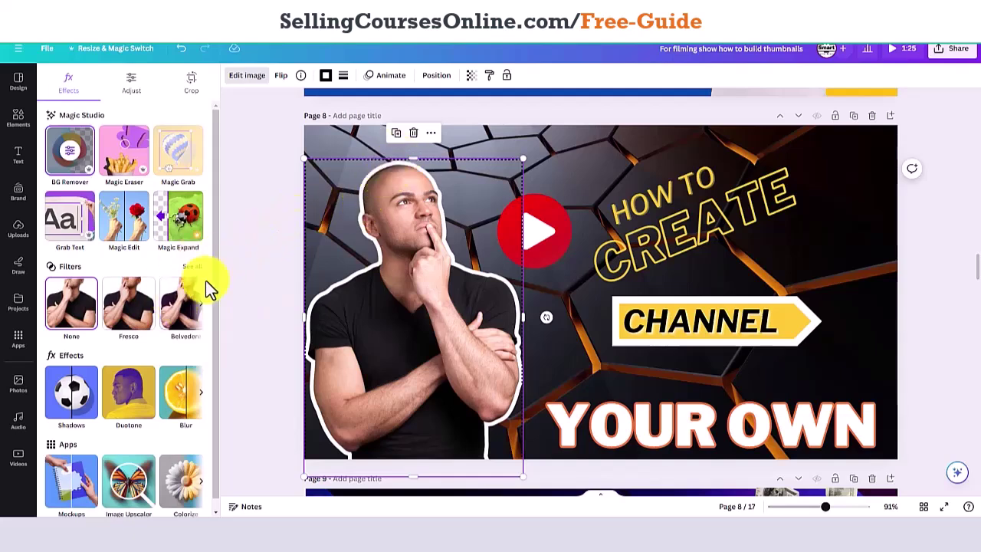
{"action": "left_click", "coordinate": [137, 308]}
{"action": "left_click", "coordinate": [389, 306]}
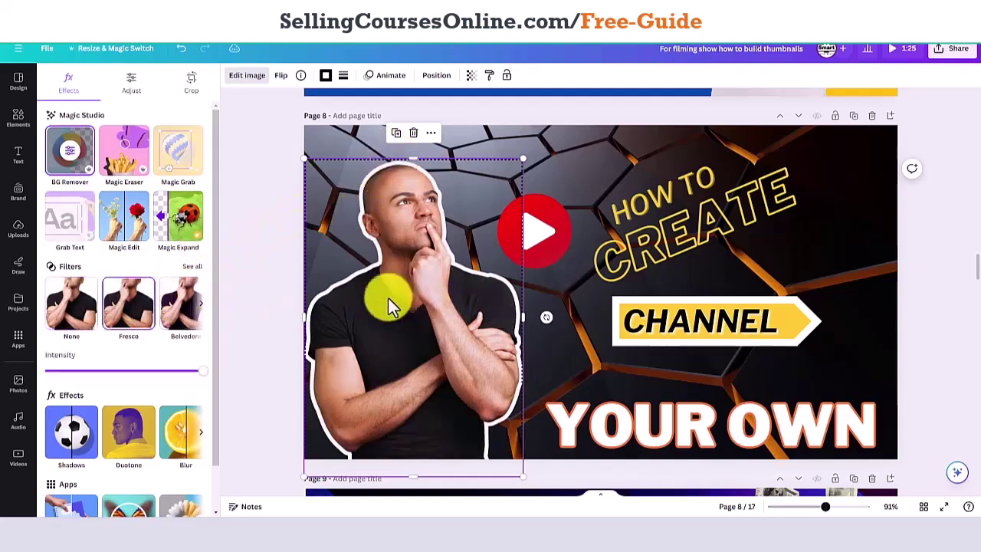
Erase part of the man's picture with the Background Remover's Erase brush at size 20
{"action": "left_click", "coordinate": [136, 167]}
{"action": "left_click", "coordinate": [77, 161]}
{"action": "left_click", "coordinate": [566, 203]}
{"action": "mouse_move", "coordinate": [566, 203]}
{"action": "left_mouse_down"}
{"action": "mouse_move", "coordinate": [697, 212]}
{"action": "mouse_move", "coordinate": [613, 199]}
{"action": "mouse_move", "coordinate": [670, 141]}
{"action": "mouse_move", "coordinate": [633, 240]}
{"action": "mouse_move", "coordinate": [652, 355]}
{"action": "mouse_move", "coordinate": [642, 291]}
{"action": "mouse_move", "coordinate": [573, 269]}
{"action": "mouse_move", "coordinate": [652, 291]}
{"action": "mouse_move", "coordinate": [672, 327]}
{"action": "mouse_move", "coordinate": [657, 287]}
{"action": "left_mouse_up"}
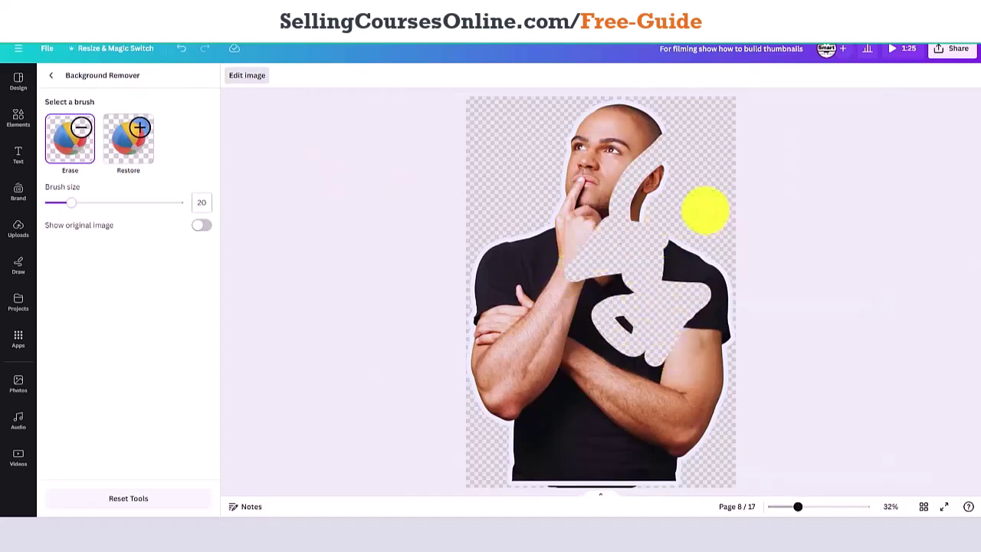
{"action": "left_click", "coordinate": [51, 77]}
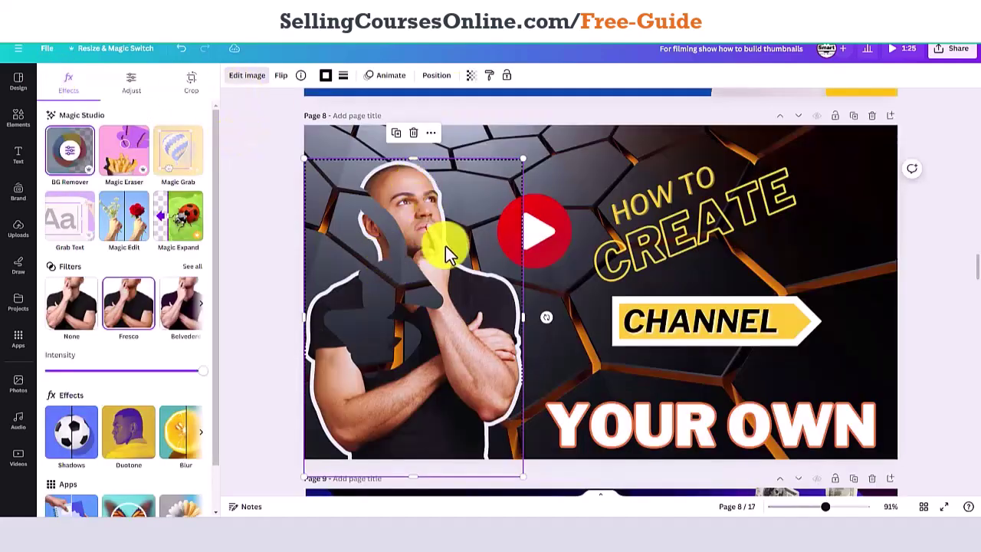
Delete page 8 with the HOW TO CREATE CHANNEL YOUR OWN thumbnail and return to page 1
{"action": "left_click", "coordinate": [871, 116]}
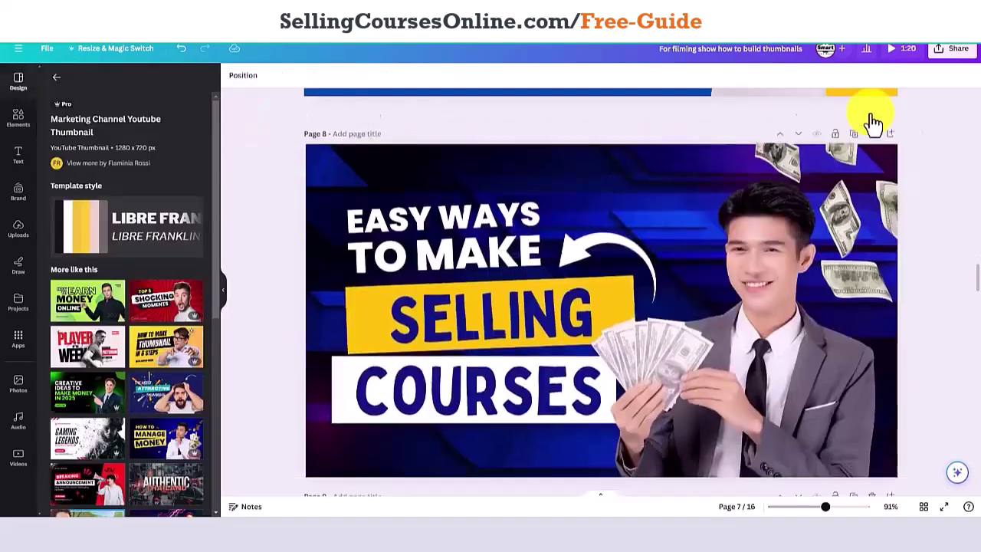
{"action": "left_click_drag", "start_coordinate": [978, 285], "coordinate": [978, 78]}
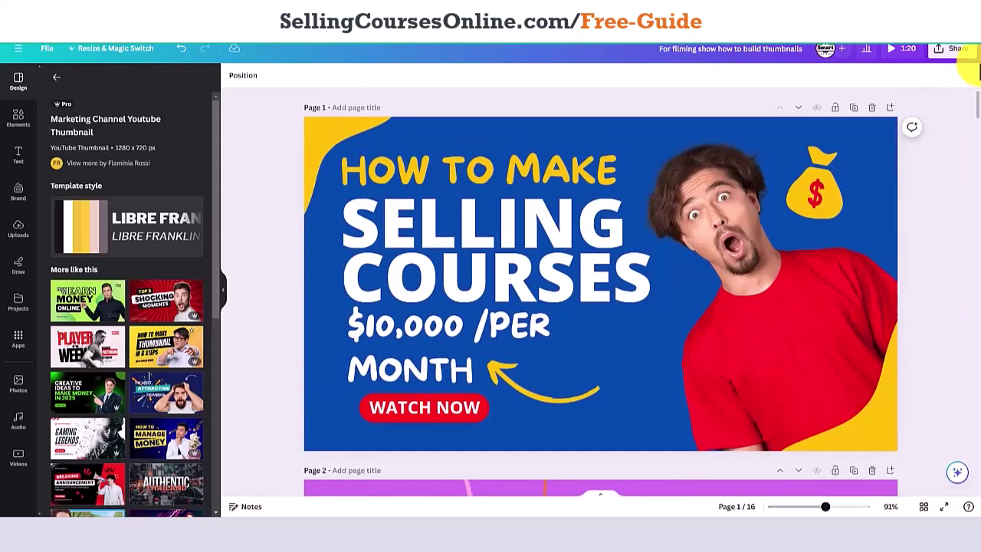
Search the design templates for swimming pools
{"action": "left_click", "coordinate": [26, 90]}
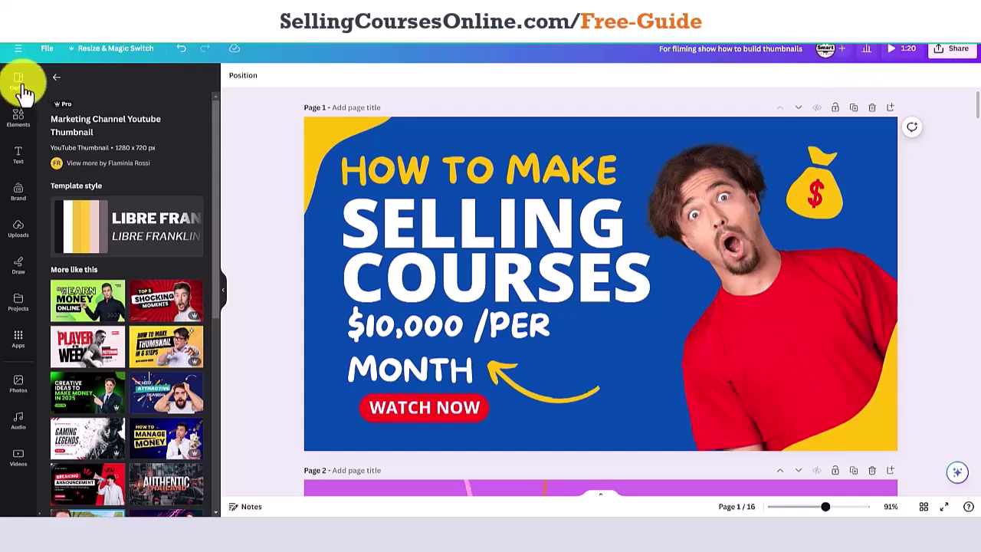
{"action": "left_click", "coordinate": [60, 79]}
{"action": "left_click", "coordinate": [129, 82]}
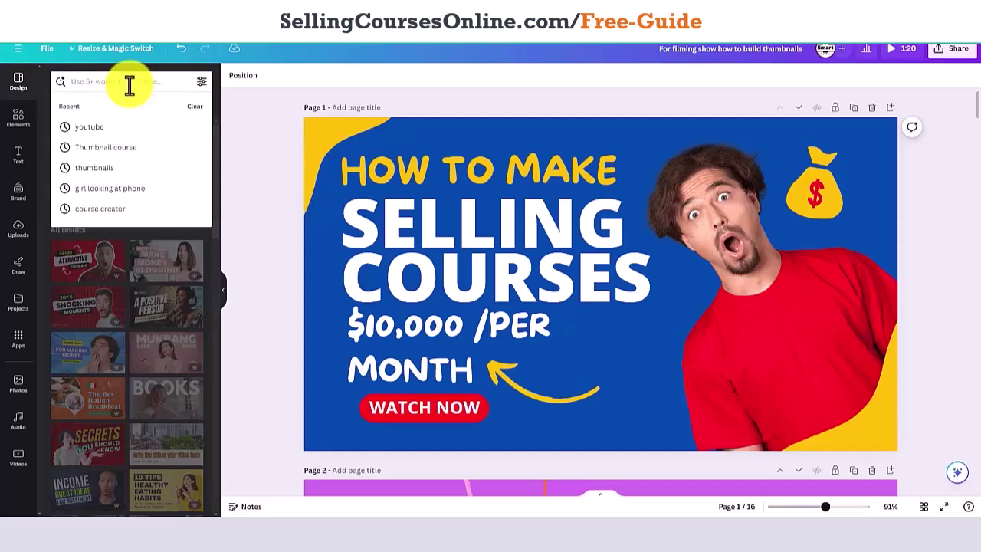
{"action": "type", "text": "s"}
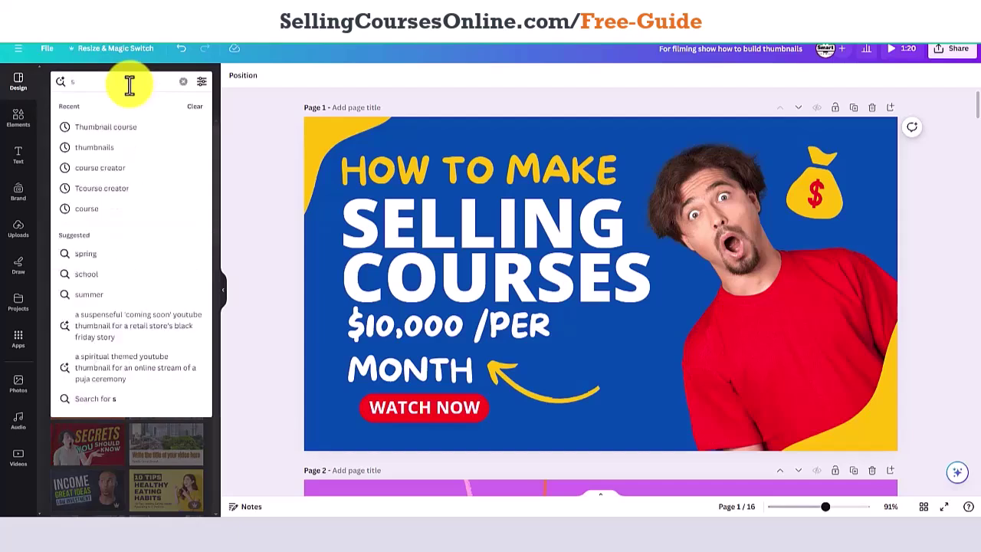
{"action": "type", "text": "wi"}
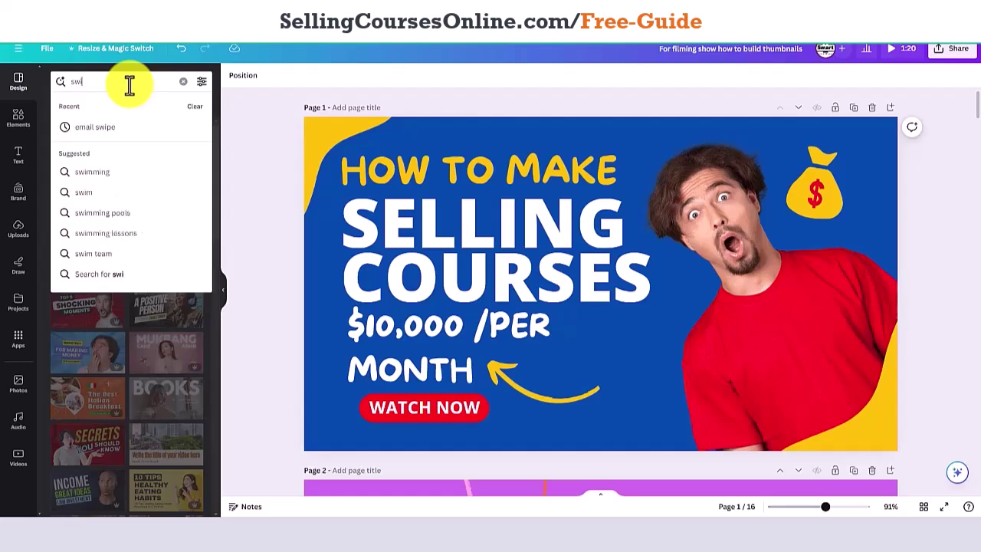
{"action": "left_click", "coordinate": [111, 212]}
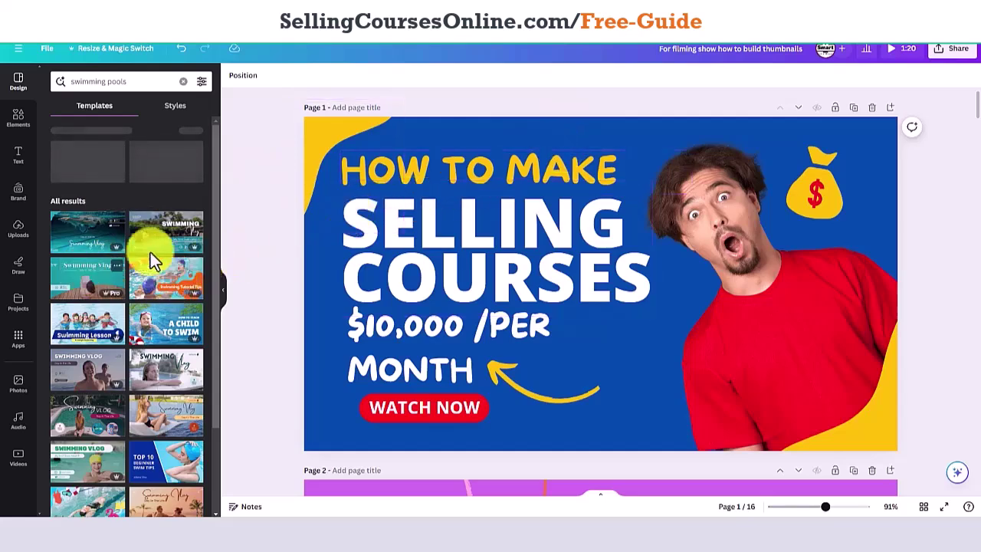
Add a page after page 1 and apply the Blue Swimming Vlog Youtube Thumbnail template to it
{"action": "left_click_drag", "start_coordinate": [153, 242], "coordinate": [134, 139]}
{"action": "left_click", "coordinate": [889, 108]}
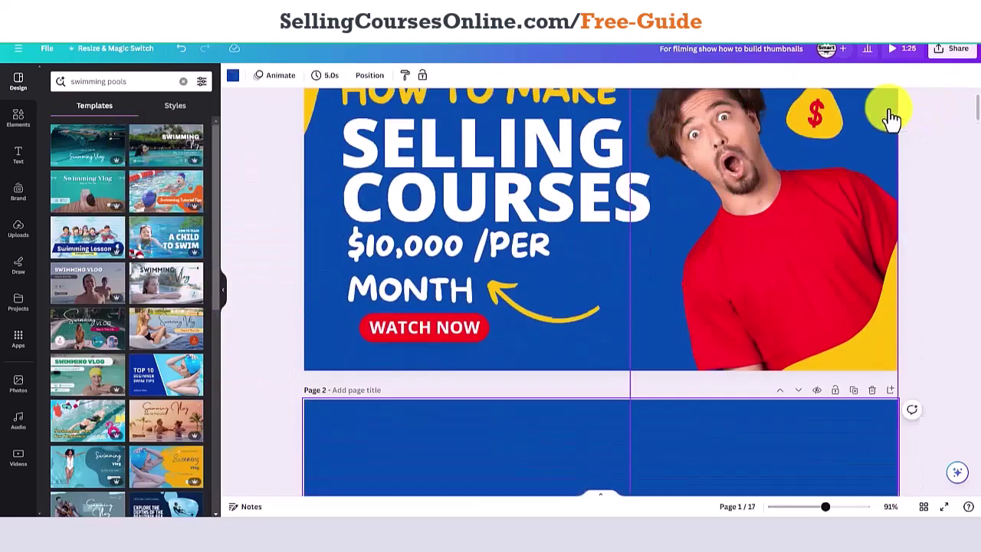
{"action": "left_click_drag", "start_coordinate": [140, 158], "coordinate": [369, 189]}
{"action": "left_click", "coordinate": [555, 341]}
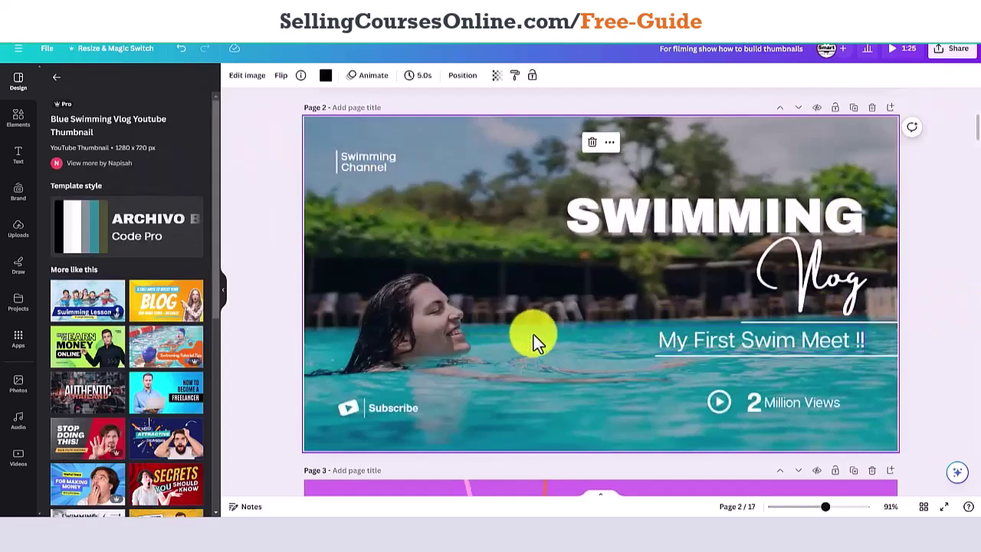
{"action": "left_click", "coordinate": [695, 230]}
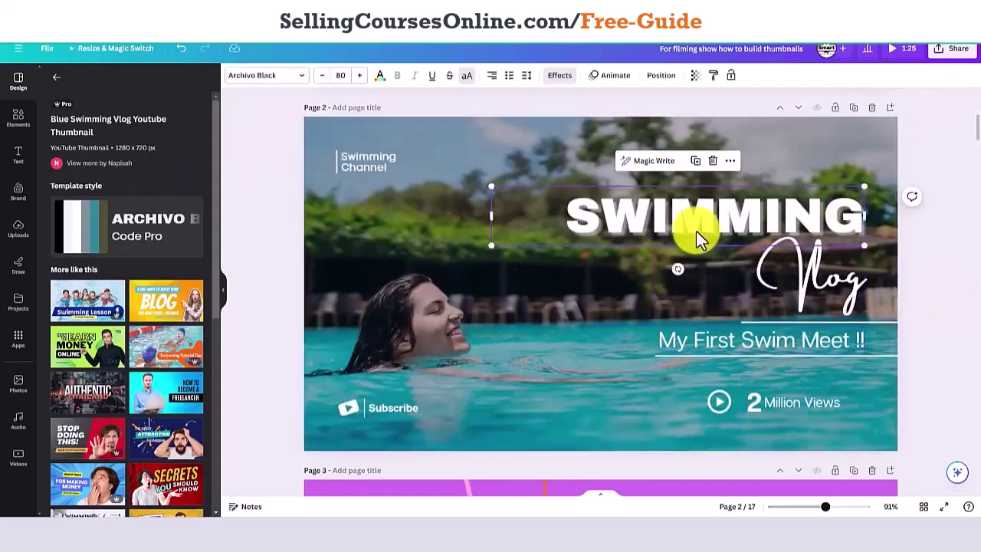
{"action": "left_click", "coordinate": [820, 278]}
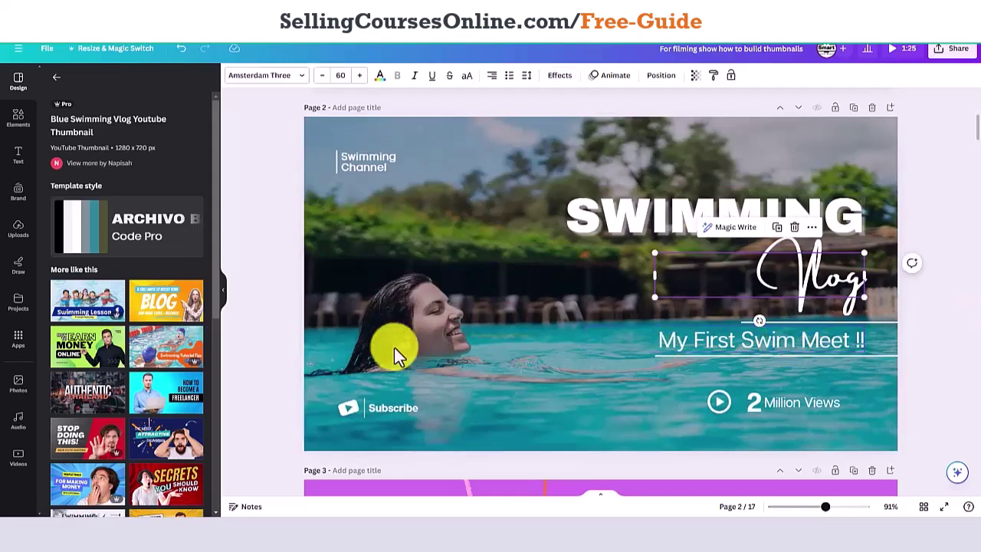
Replace the design on page 2 with the Bright Swimming Vlog Youtube Thumbnail template
{"action": "scroll", "coordinate": [216, 265], "scroll_direction": "down", "scroll_amount": 2}
{"action": "scroll", "coordinate": [202, 355], "scroll_direction": "down", "scroll_amount": 3}
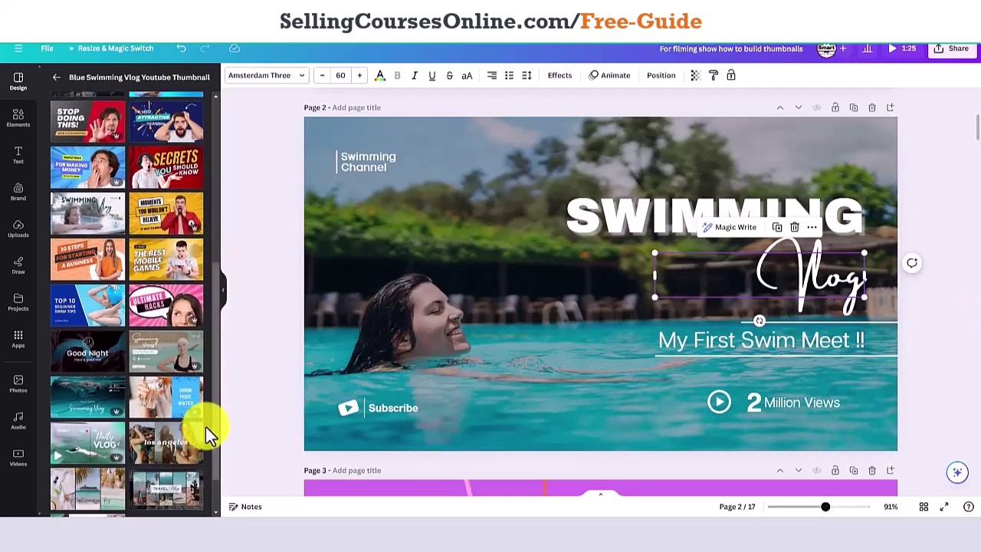
{"action": "left_click_drag", "start_coordinate": [164, 355], "coordinate": [400, 258]}
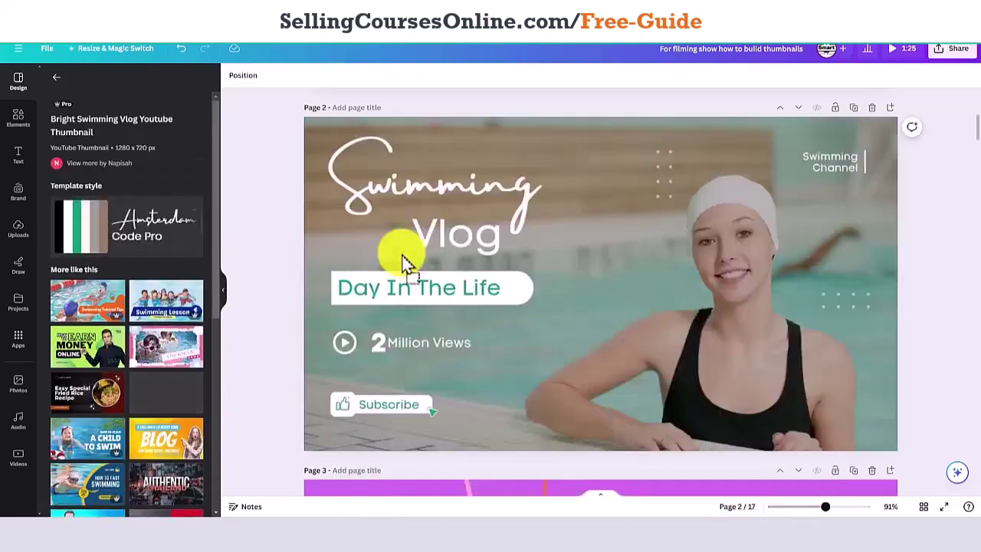
{"action": "left_click", "coordinate": [406, 263]}
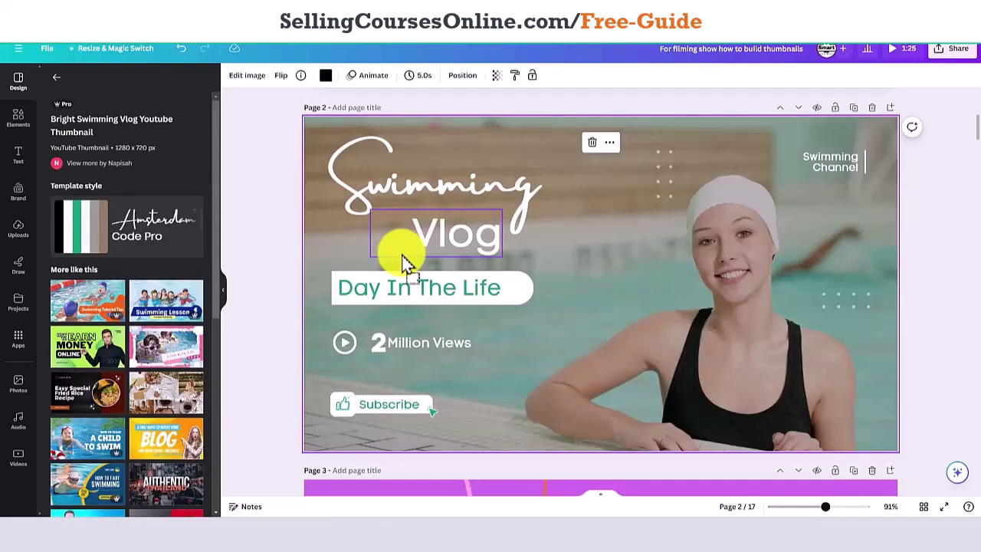
{"action": "left_click", "coordinate": [54, 84]}
{"action": "left_click", "coordinate": [103, 83]}
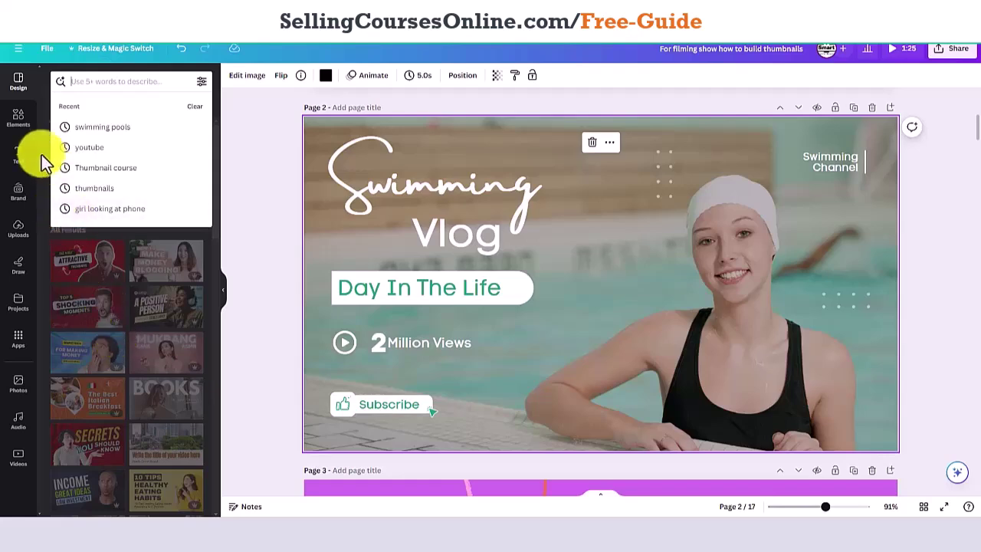
{"action": "left_click", "coordinate": [19, 123]}
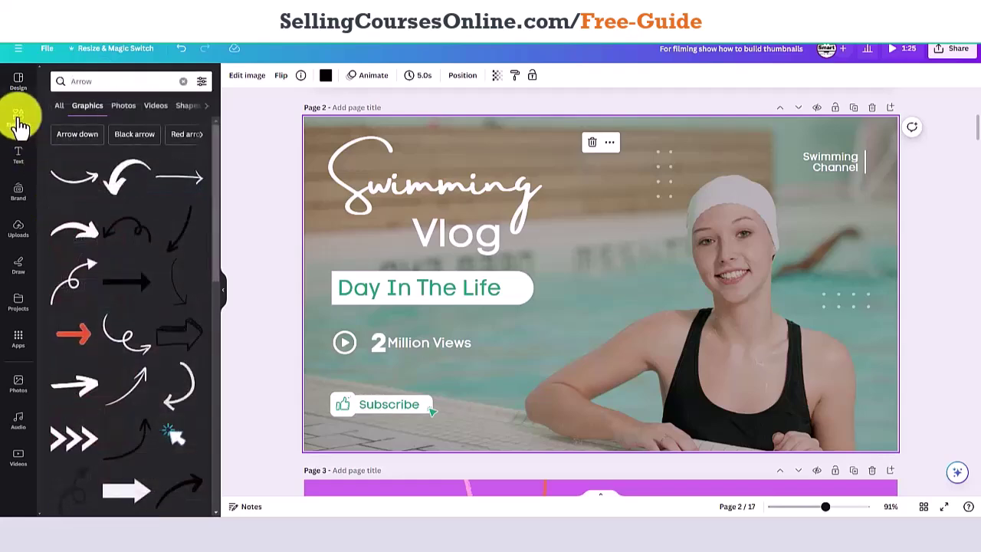
{"action": "left_click", "coordinate": [88, 83]}
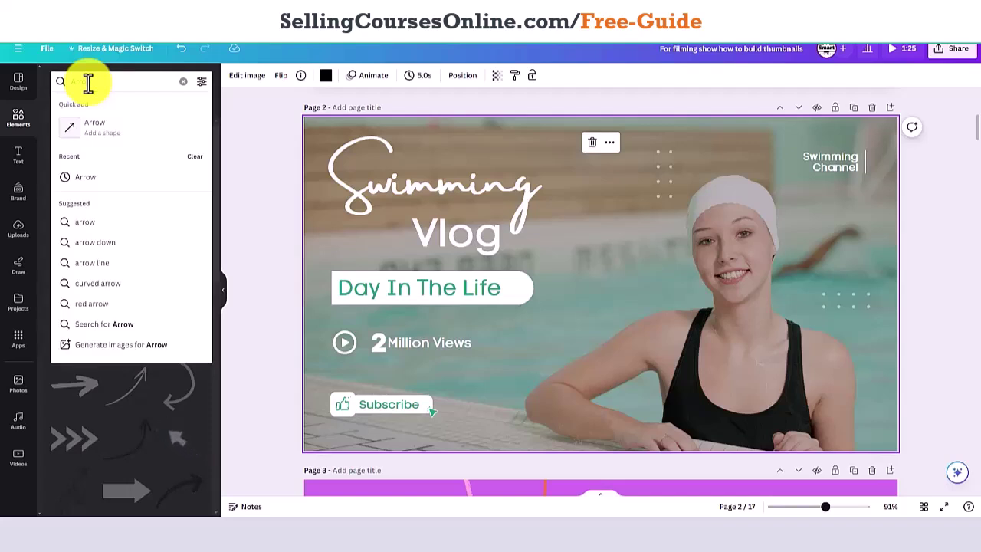
{"action": "left_click", "coordinate": [268, 125]}
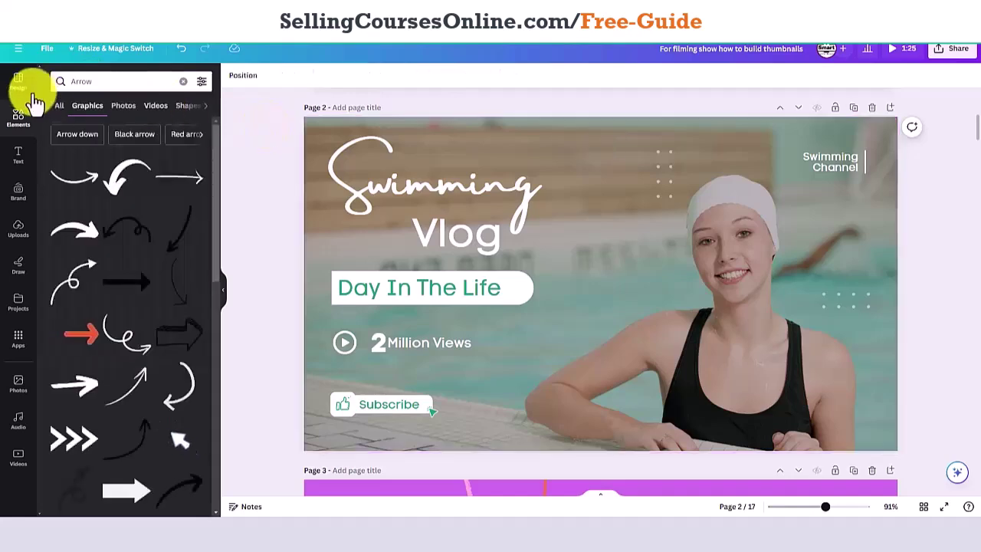
{"action": "left_click", "coordinate": [18, 82]}
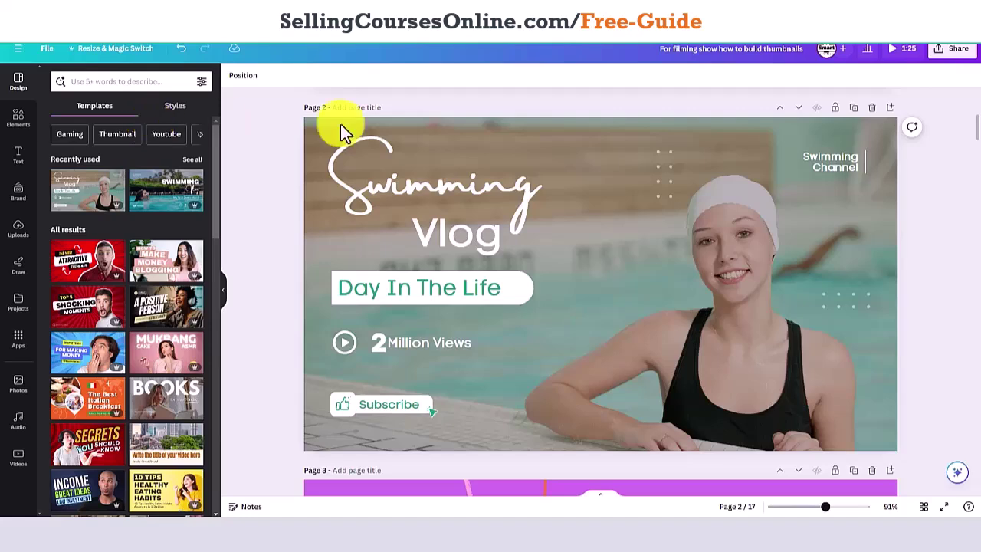
Delete page 2 with the Swimming Vlog thumbnail and return to page 1
{"action": "scroll", "coordinate": [957, 128], "scroll_direction": "up", "scroll_amount": 1}
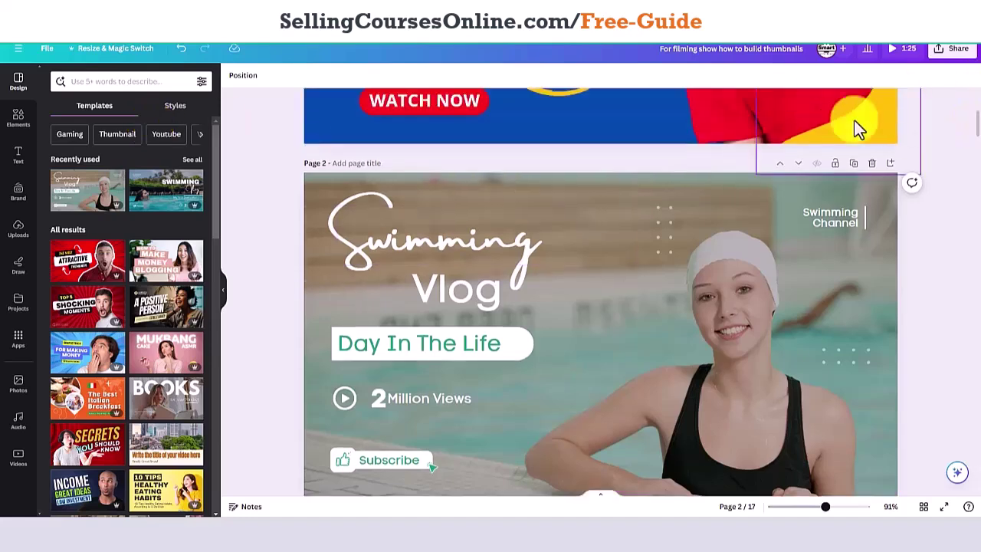
{"action": "left_click", "coordinate": [872, 164]}
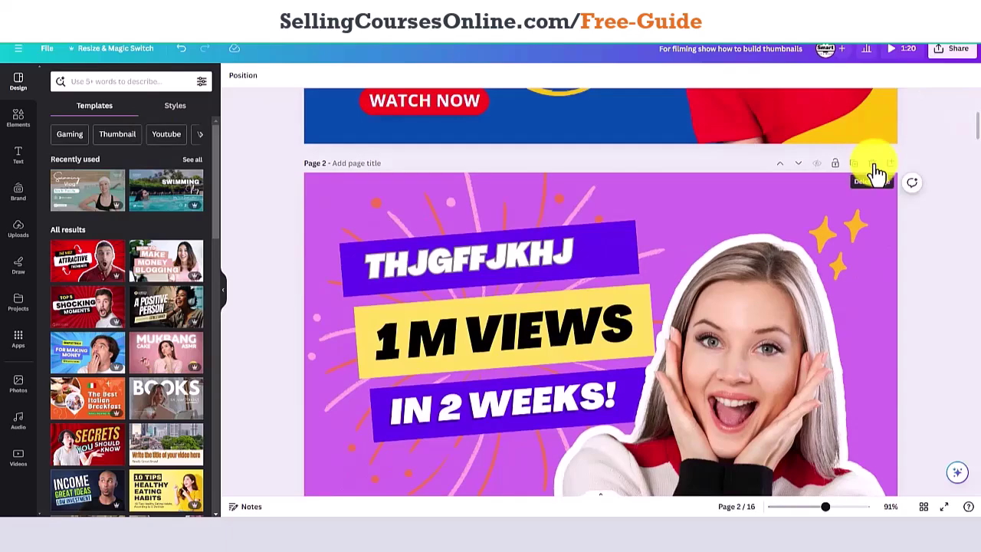
{"action": "left_click_drag", "start_coordinate": [974, 126], "coordinate": [974, 99]}
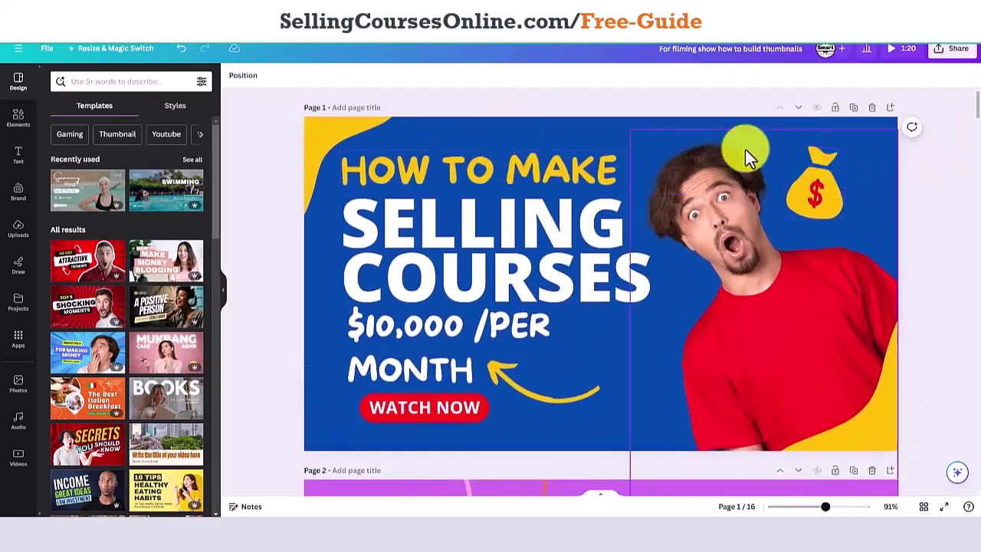
Duplicate the SELLING COURSES thumbnail on page 1 and delete the copy
{"action": "left_click", "coordinate": [855, 111]}
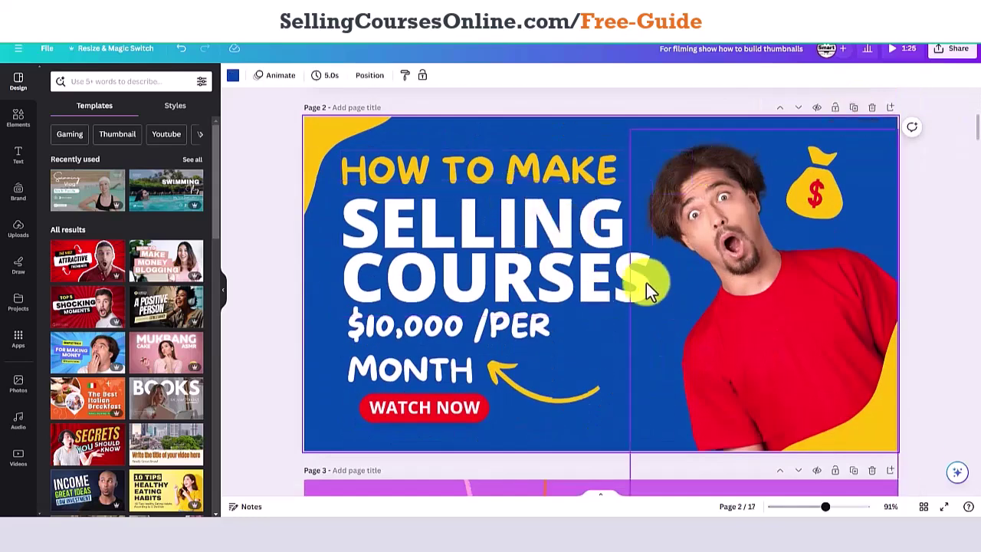
{"action": "left_click", "coordinate": [871, 109]}
{"action": "left_click_drag", "start_coordinate": [978, 134], "coordinate": [963, 92]}
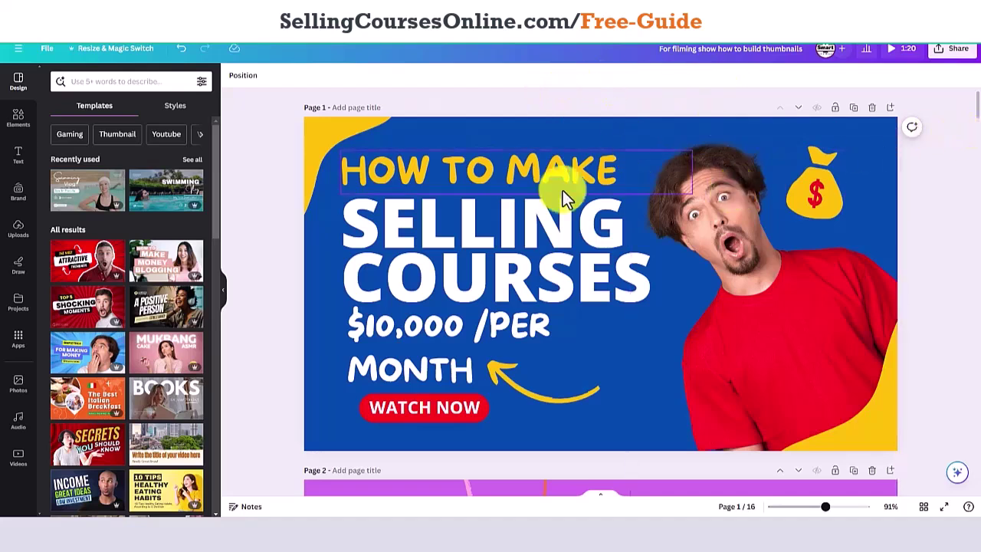
Duplicate page 1 and add a default heading text box near the man's shirt on the copy
{"action": "left_click", "coordinate": [21, 159]}
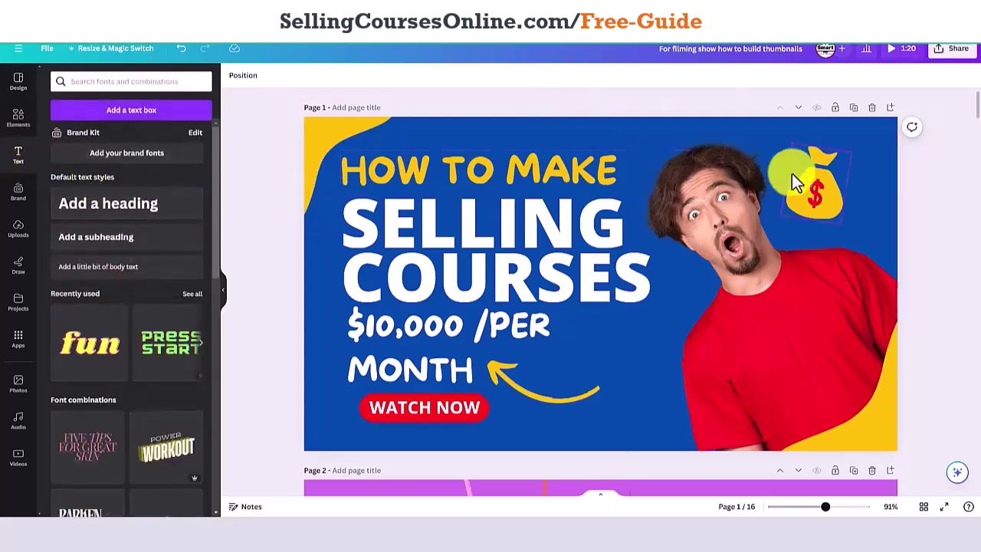
{"action": "left_click", "coordinate": [852, 107]}
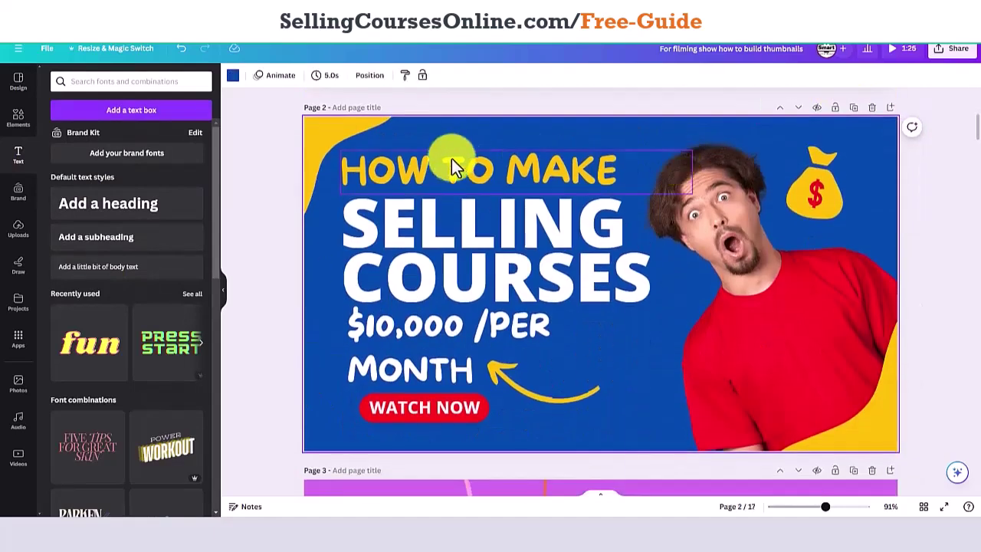
{"action": "left_click_drag", "start_coordinate": [114, 202], "coordinate": [773, 344]}
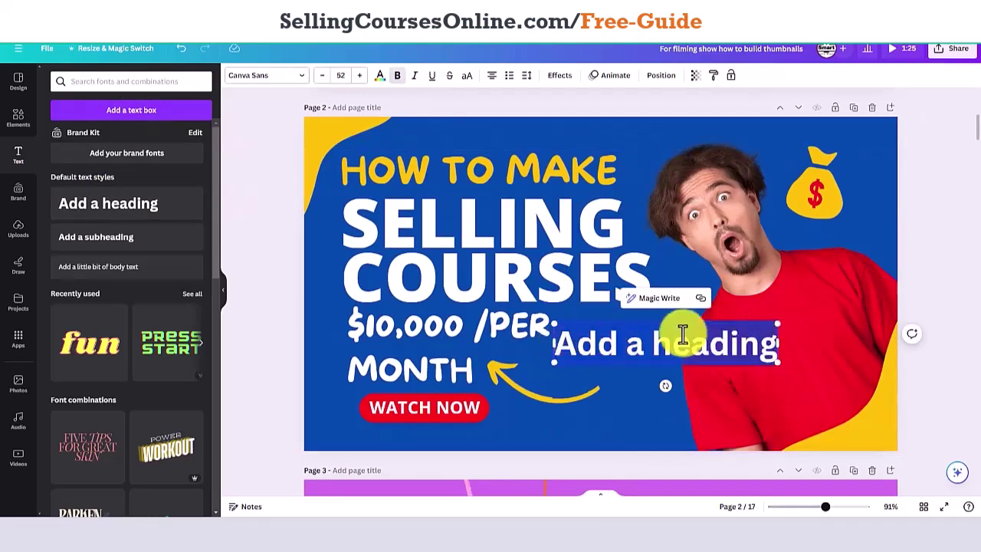
Colour the Add a heading text red and move it beside MONTH, over the yellow arrow
{"action": "left_click", "coordinate": [378, 76]}
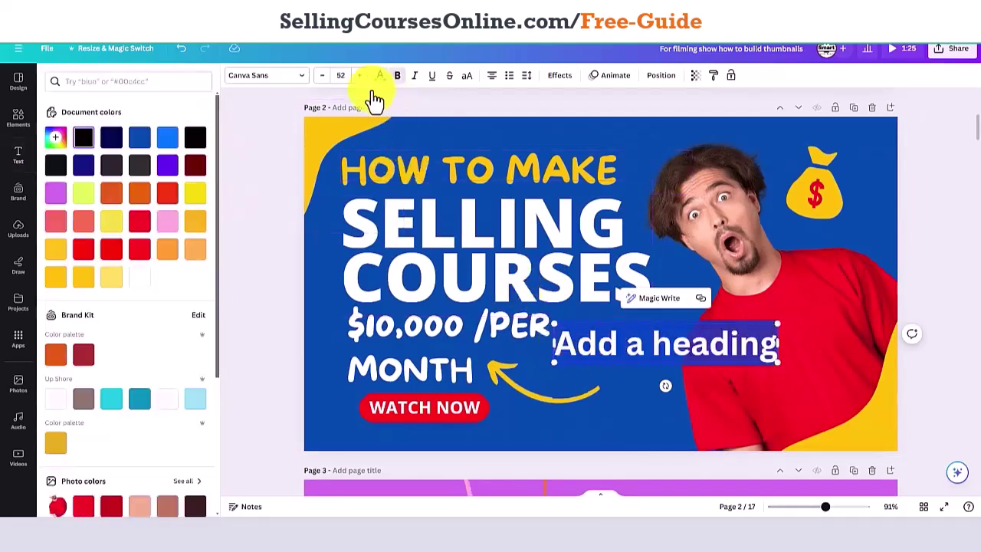
{"action": "left_click", "coordinate": [167, 193]}
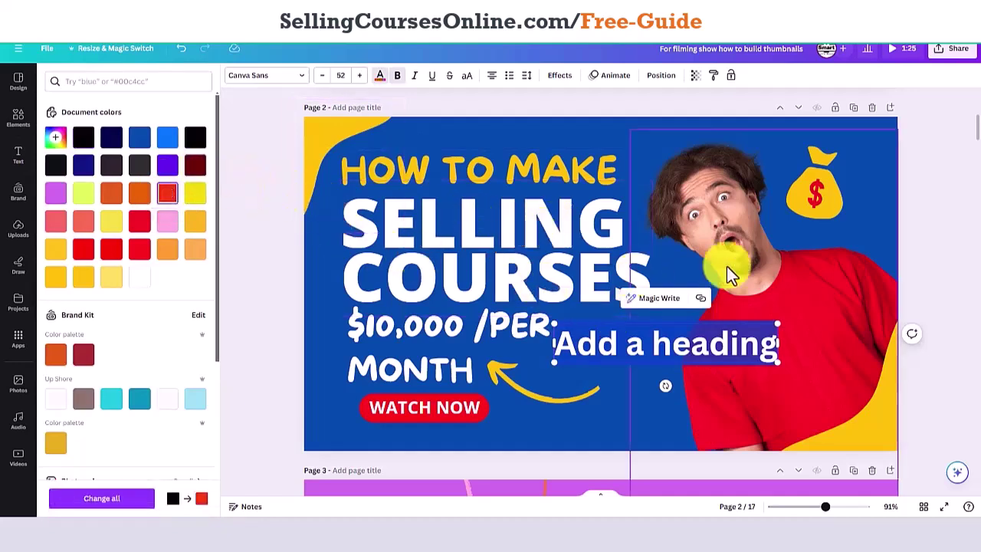
{"action": "left_click", "coordinate": [645, 314]}
{"action": "left_click", "coordinate": [606, 349]}
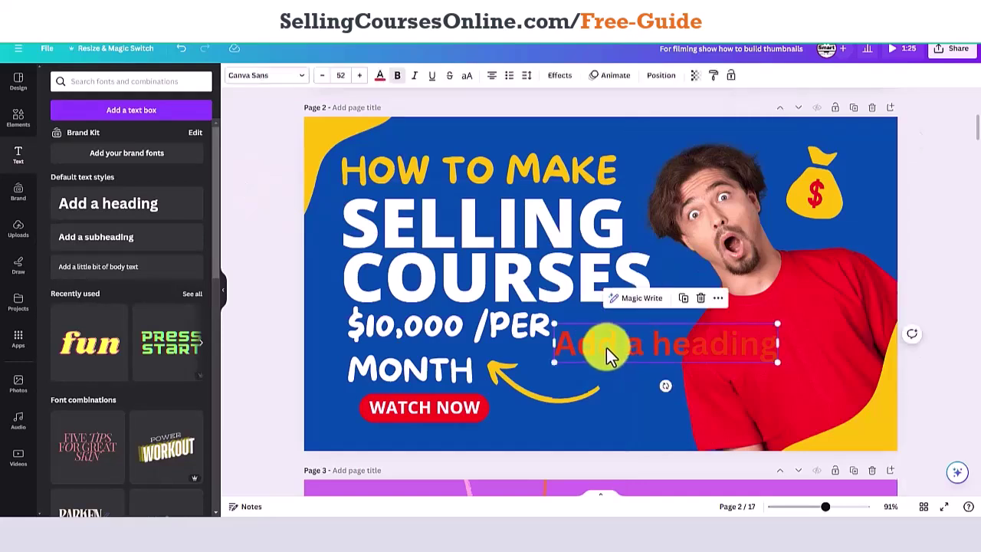
{"action": "left_click_drag", "start_coordinate": [609, 348], "coordinate": [523, 372]}
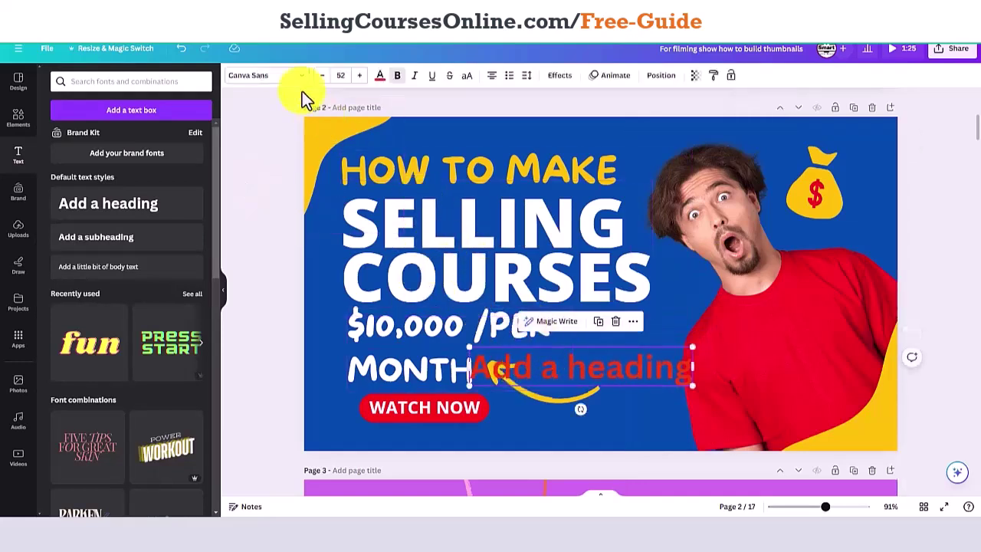
Examine the arrangement, alignment and size options for the SELLING COURSES text on page 2
{"action": "left_click", "coordinate": [442, 223]}
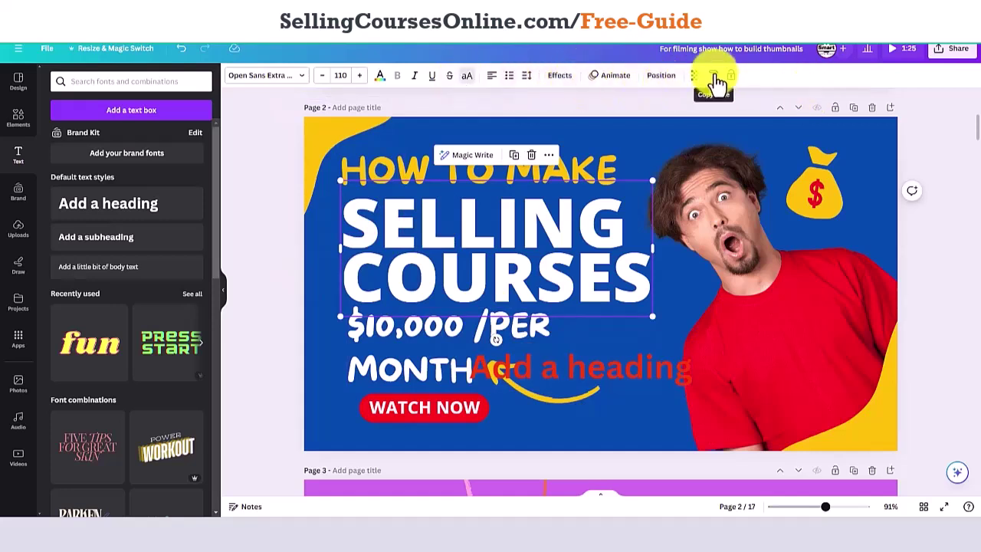
{"action": "left_click", "coordinate": [662, 84]}
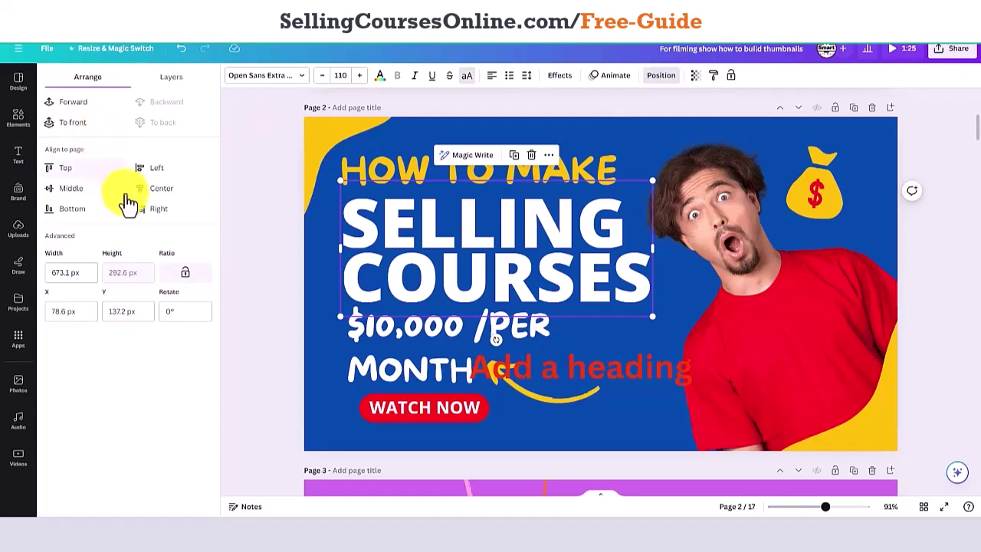
{"action": "left_click", "coordinate": [633, 122]}
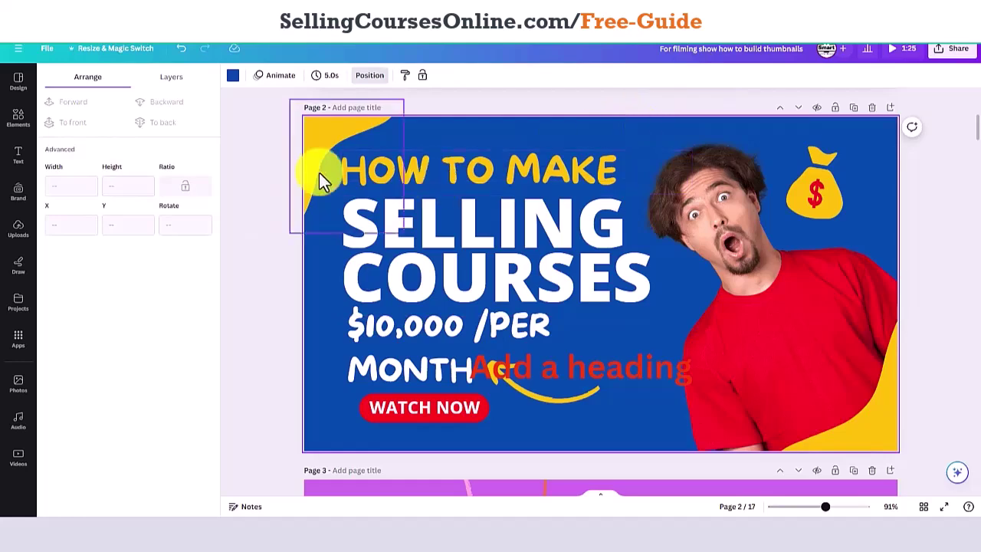
Delete the page 2 copy containing the red Add a heading text and return to page 1
{"action": "left_click", "coordinate": [18, 83]}
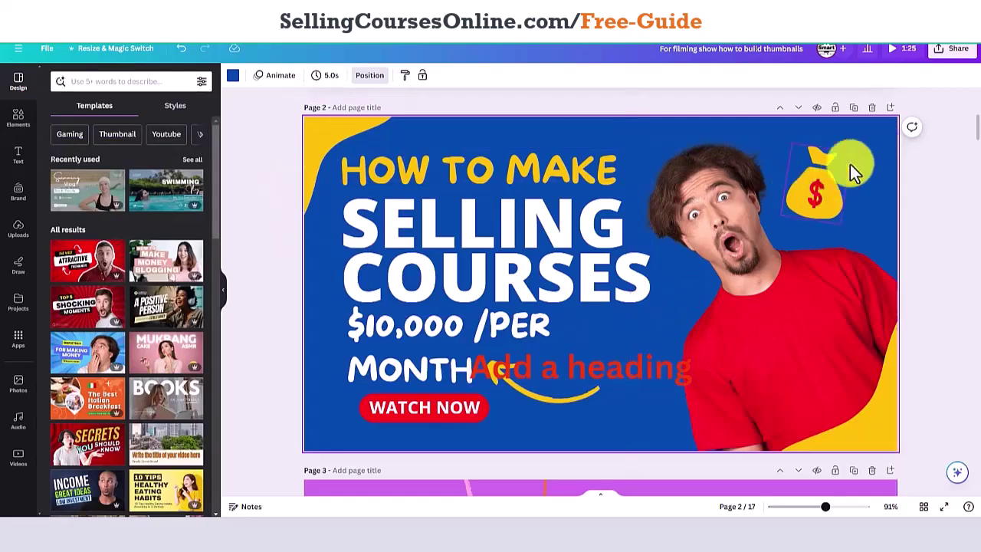
{"action": "left_click", "coordinate": [872, 109]}
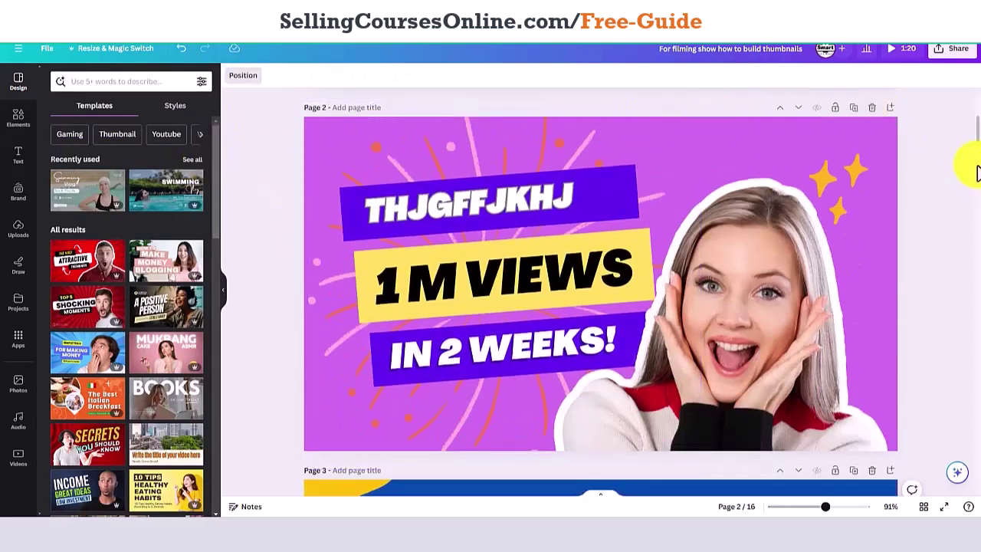
{"action": "left_click_drag", "start_coordinate": [971, 137], "coordinate": [963, 39]}
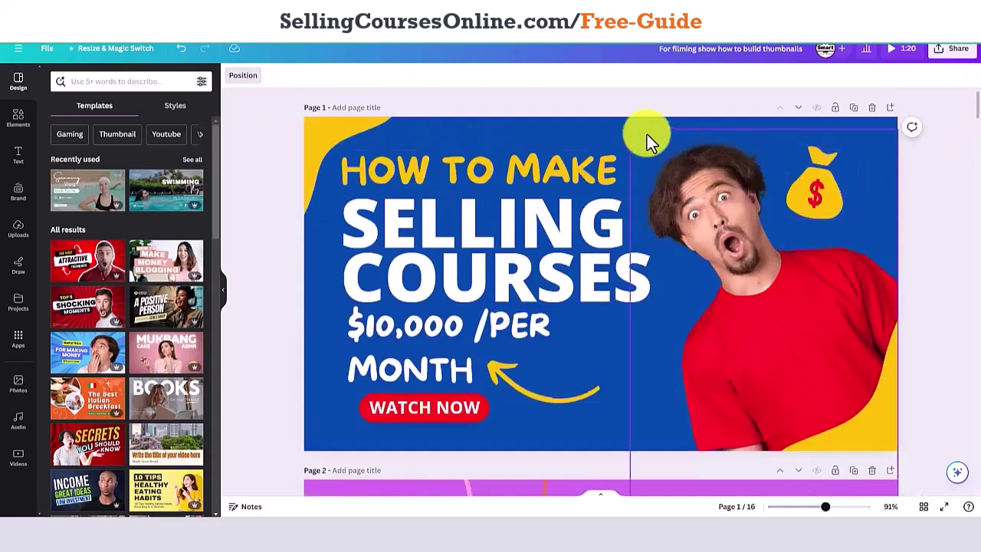
Select page 1 and open the custom size options for resizing the design
{"action": "left_click", "coordinate": [594, 125]}
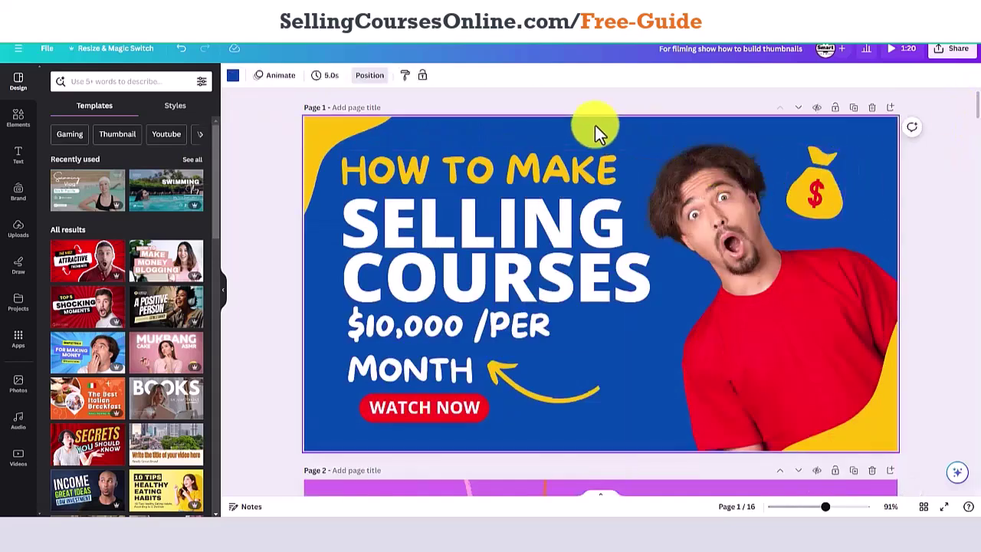
{"action": "left_click", "coordinate": [121, 52]}
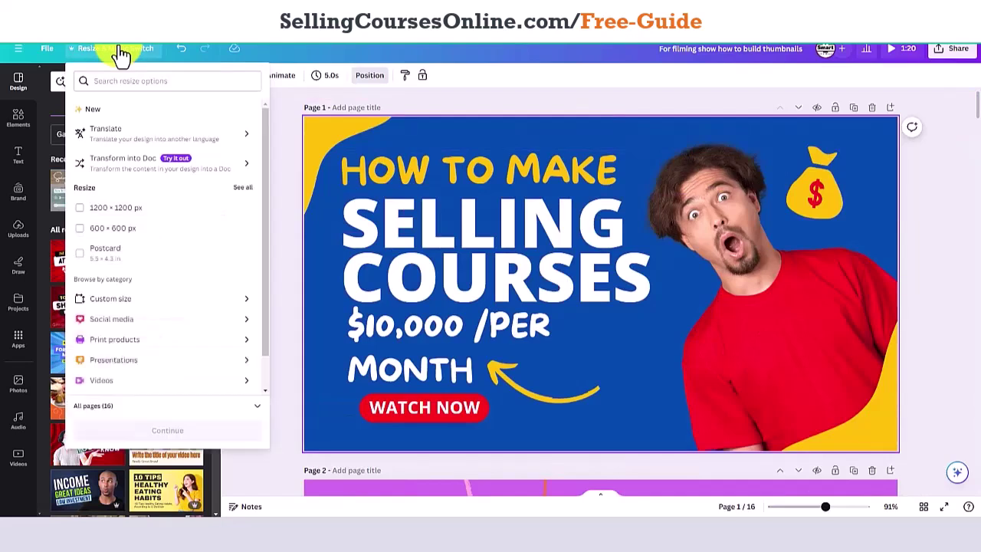
{"action": "left_click", "coordinate": [110, 302]}
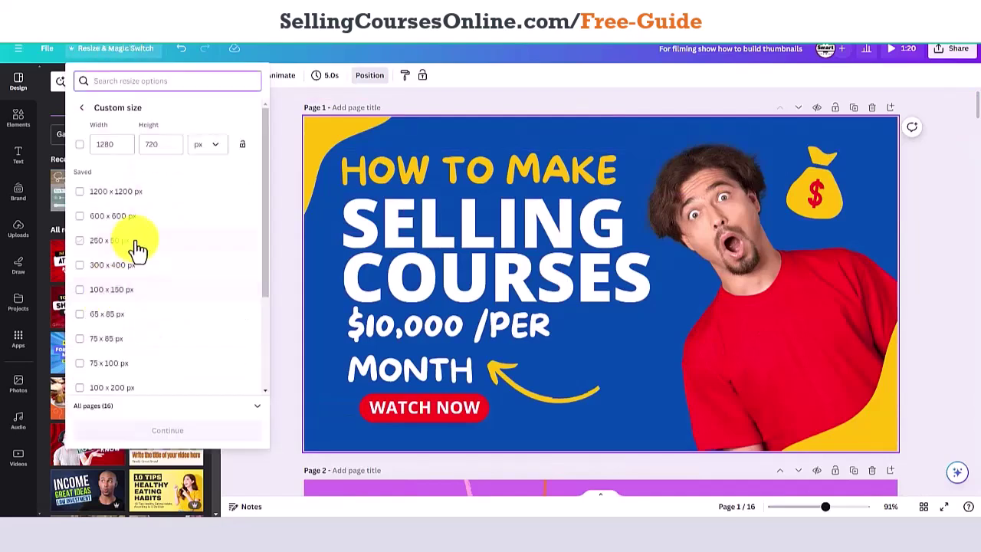